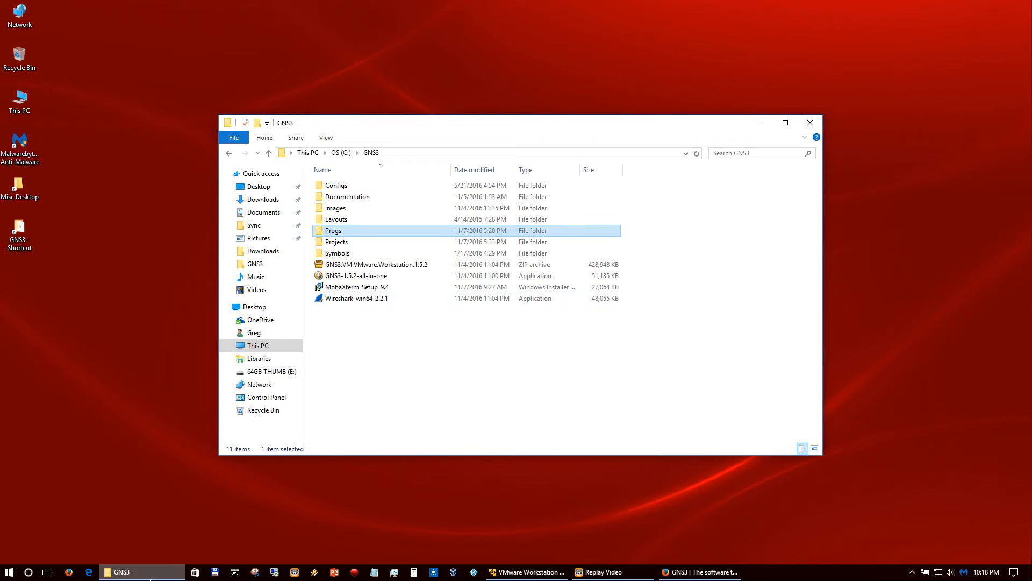
Step: In Firefox, review the Wireshark download page and find VMware Workstation Player in the VMware downloads list
click(699, 572)
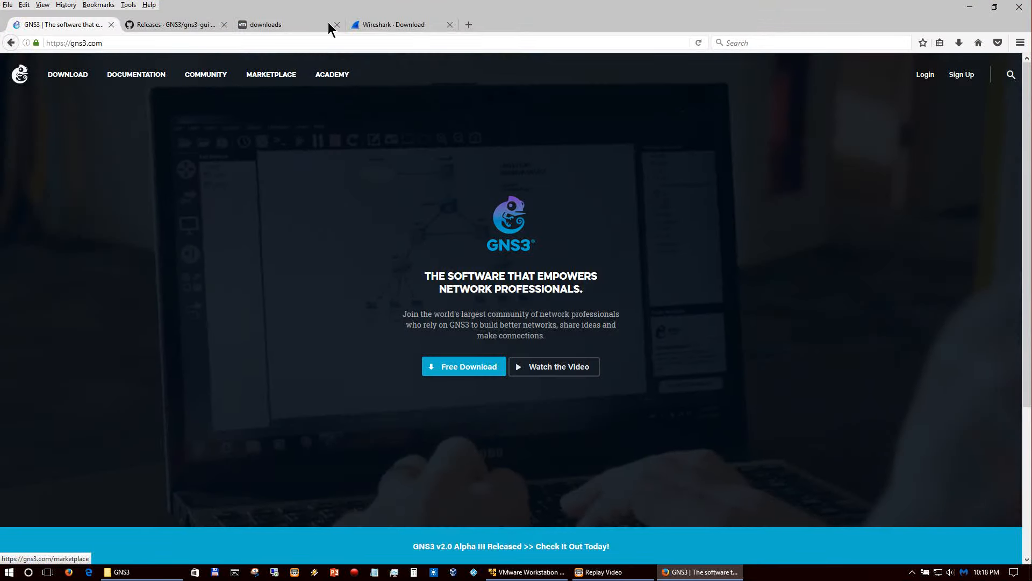
click(370, 26)
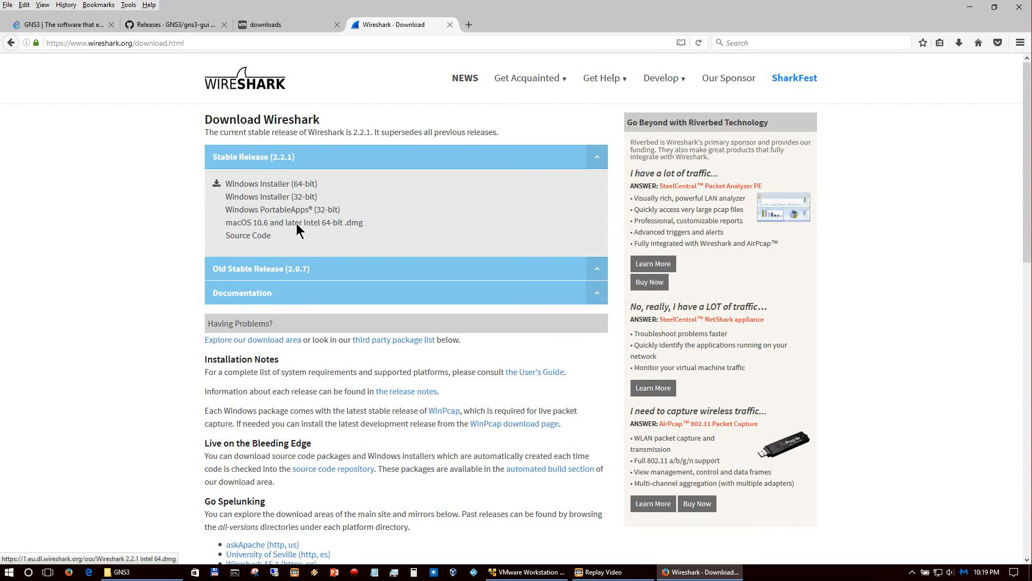
click(288, 24)
scroll(432, 536, down, 8)
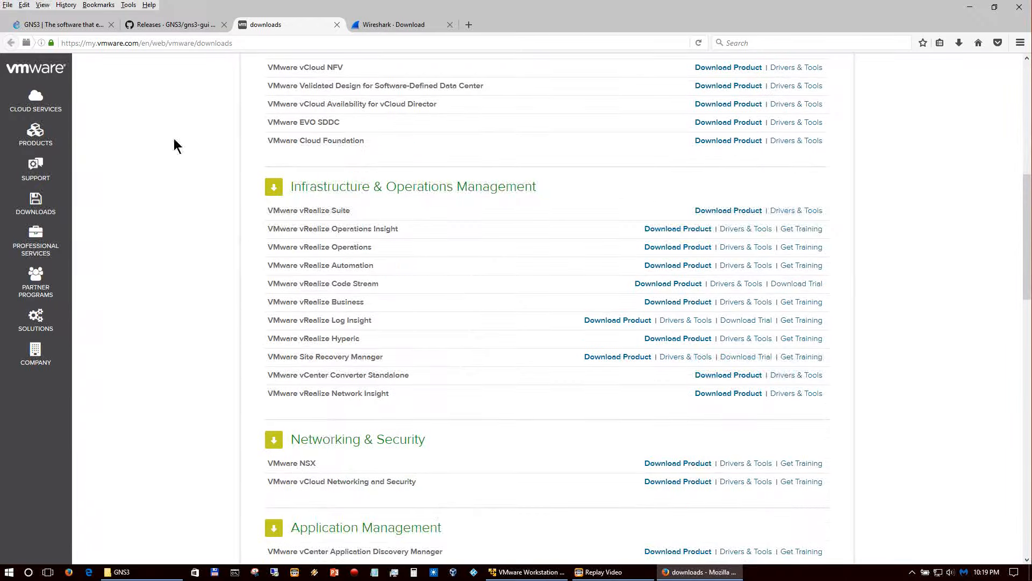
scroll(261, 342, down, 20)
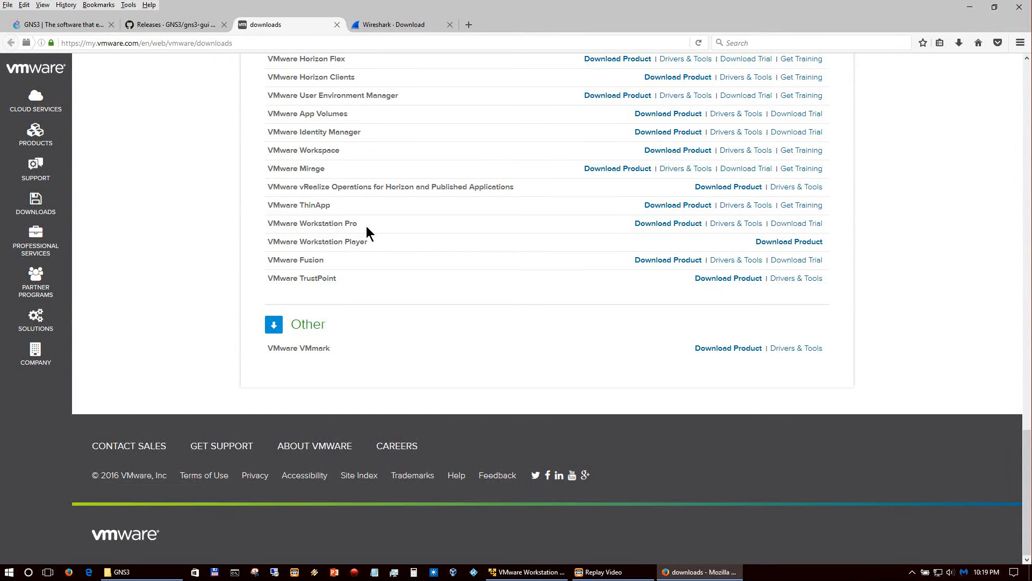
Step: Check the GNS3 home page and examine the version 1.5.2 release notes and downloads on the GNS3 GitHub releases page
click(206, 28)
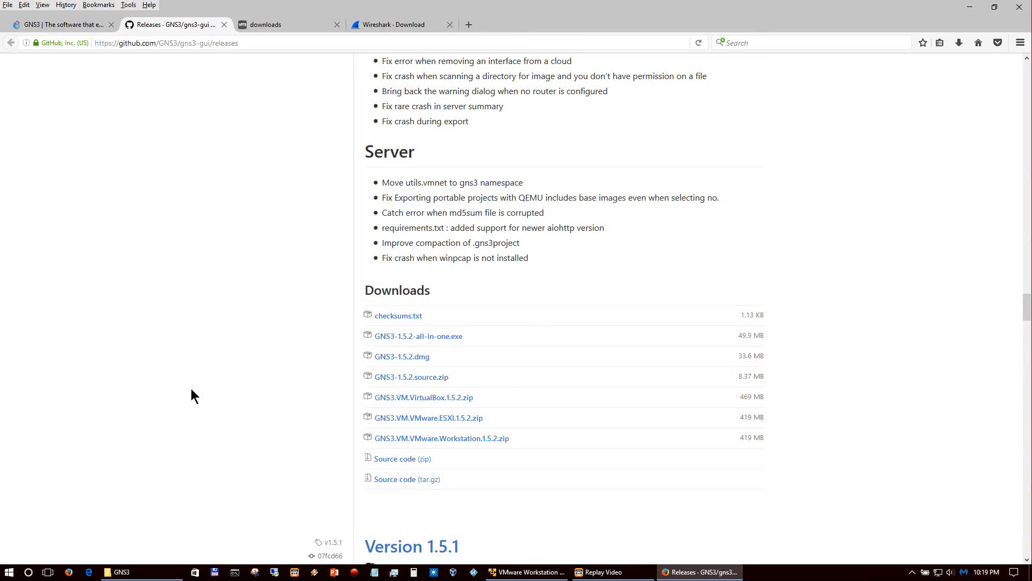
click(62, 24)
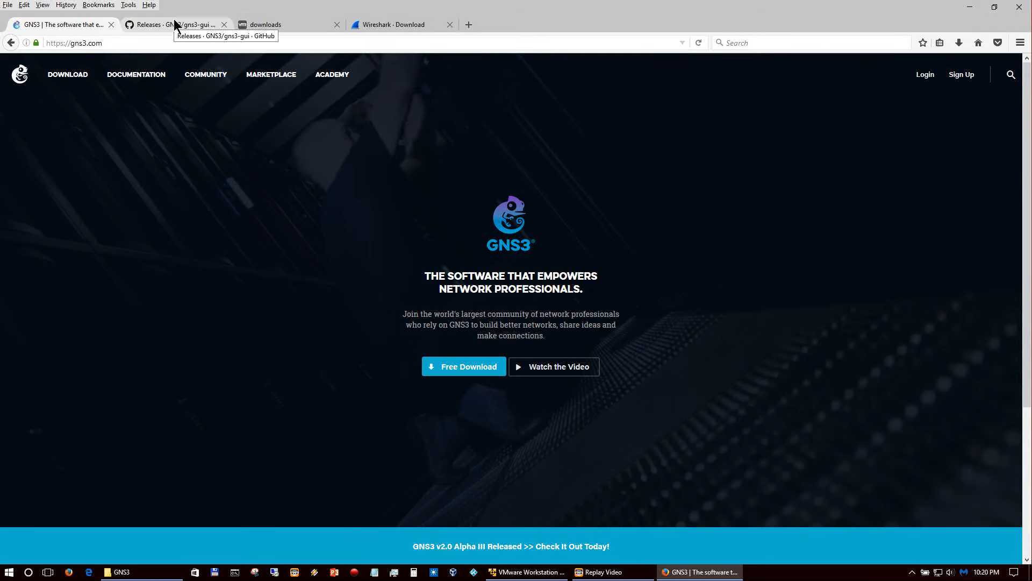
click(175, 24)
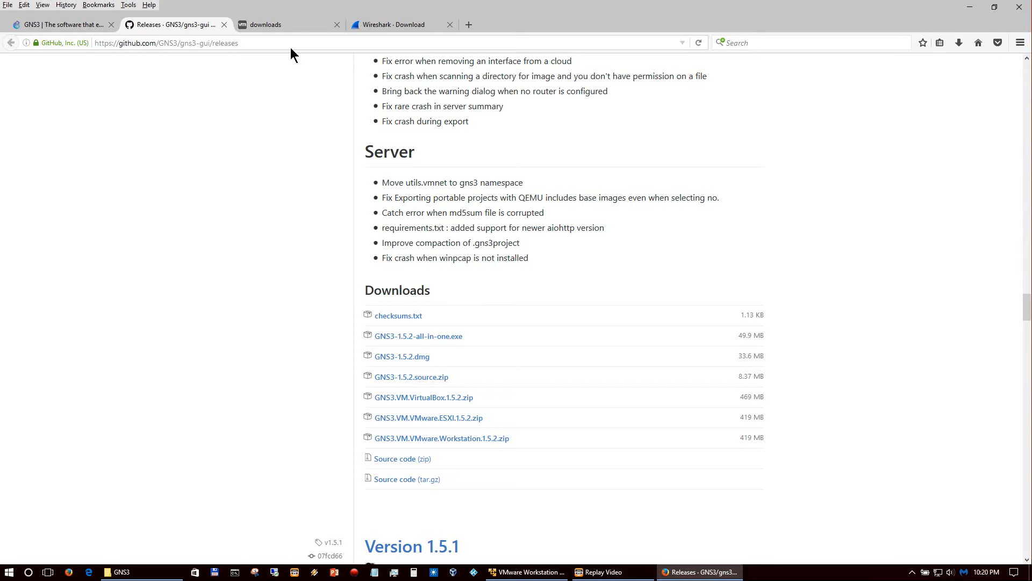
scroll(221, 409, up, 5)
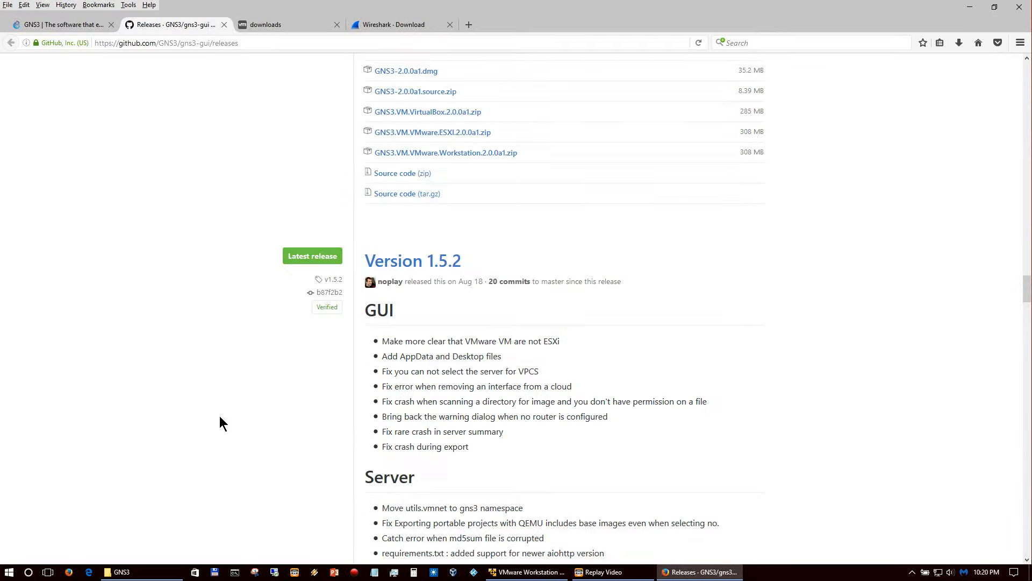
scroll(219, 415, up, 5)
scroll(217, 411, down, 5)
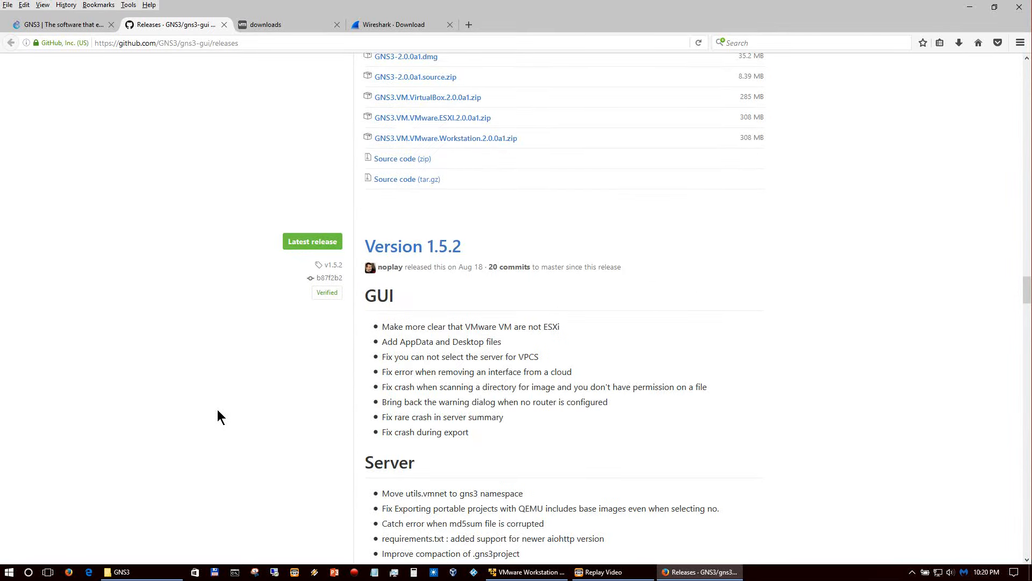
scroll(218, 416, down, 1)
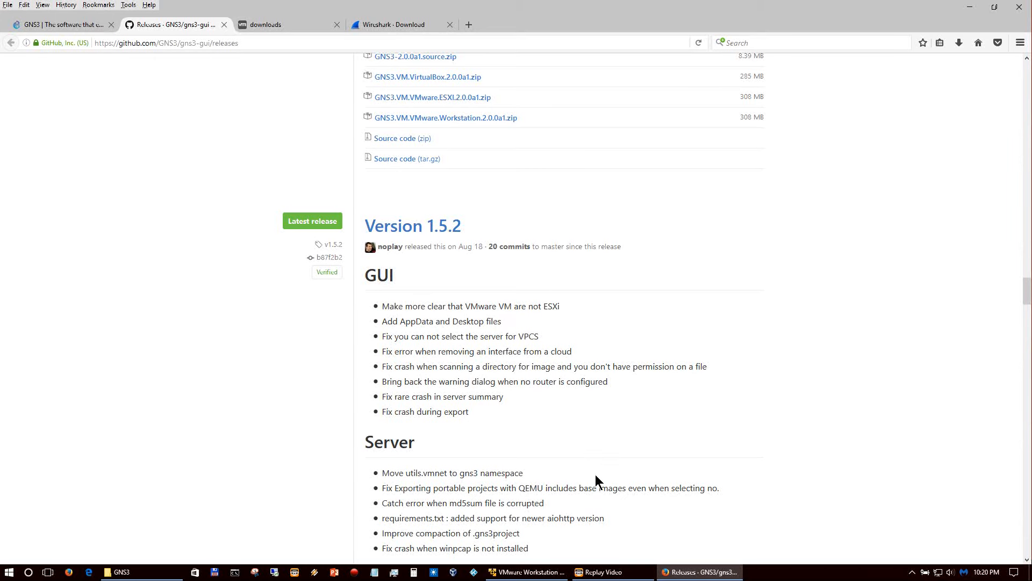
scroll(575, 484, down, 5)
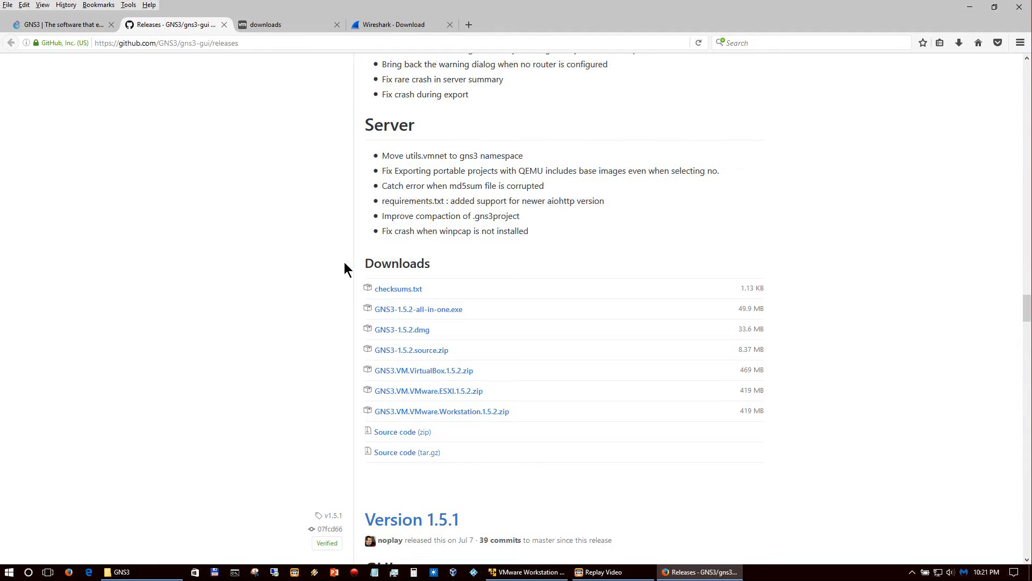
Step: Switch to File Explorer and examine the IOS and IOU image files inside the GNS3 Images folder
click(969, 7)
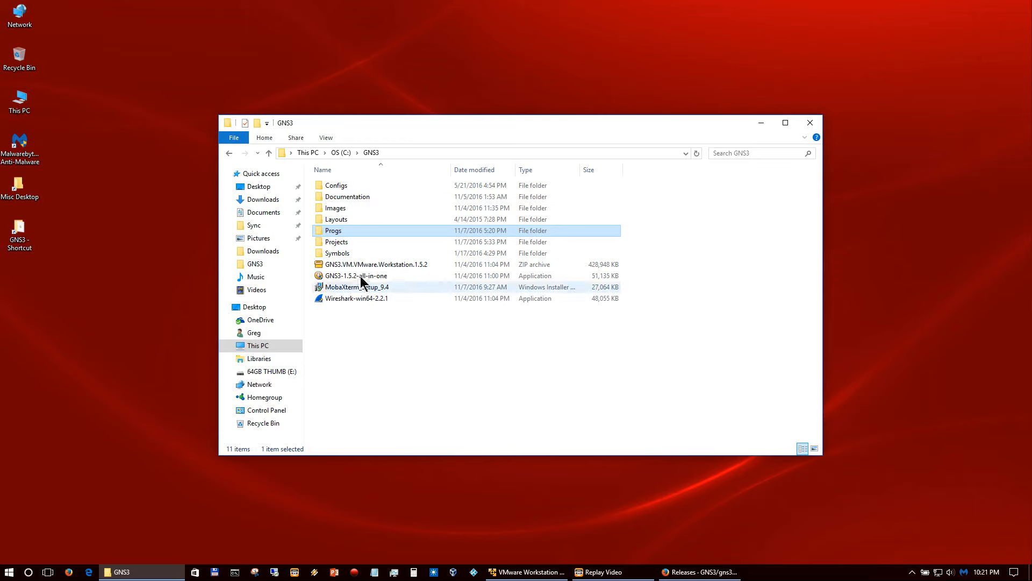
mouse_move(325, 234)
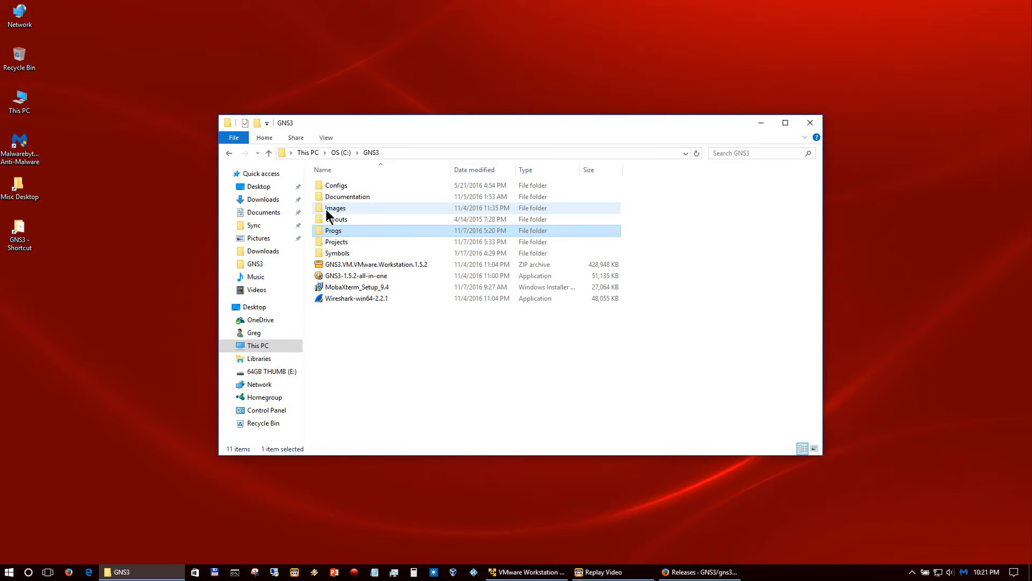
mouse_move(326, 209)
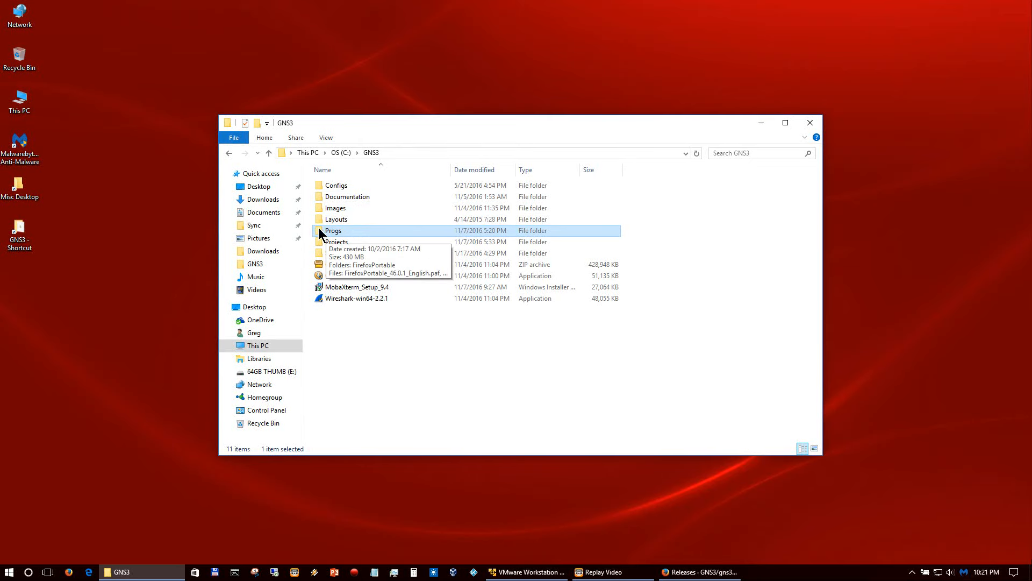
double_click(354, 208)
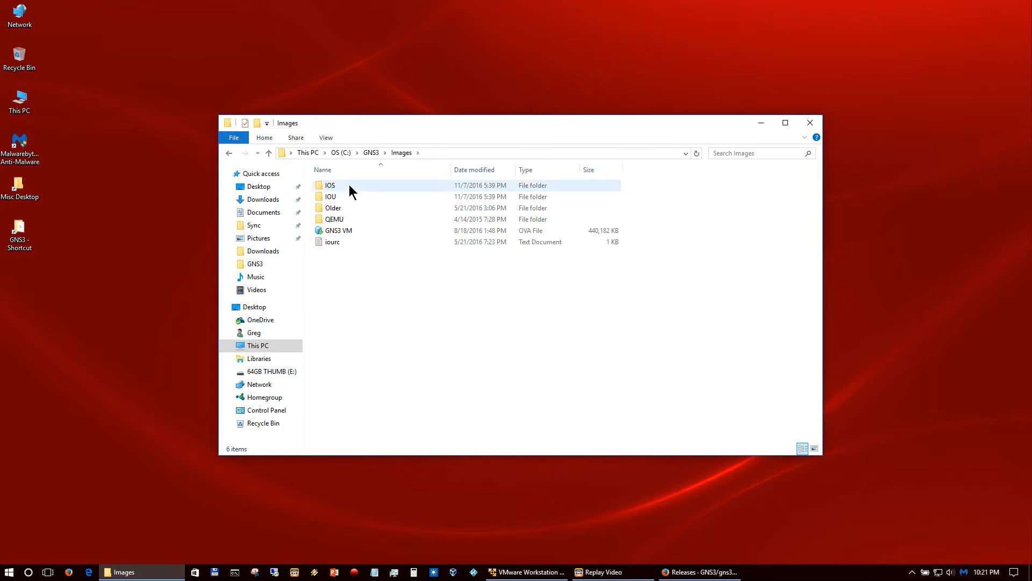
double_click(351, 183)
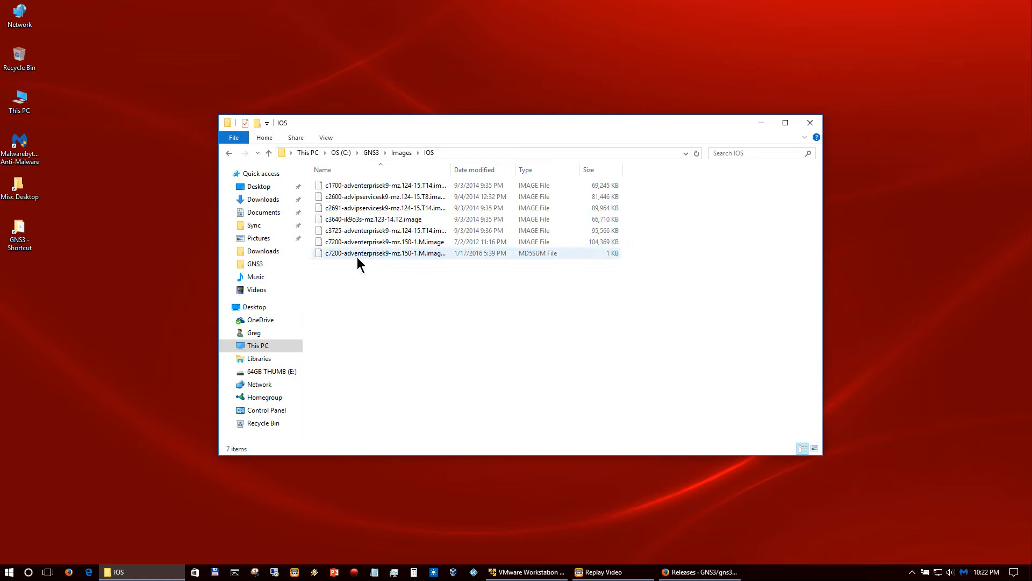
mouse_move(367, 247)
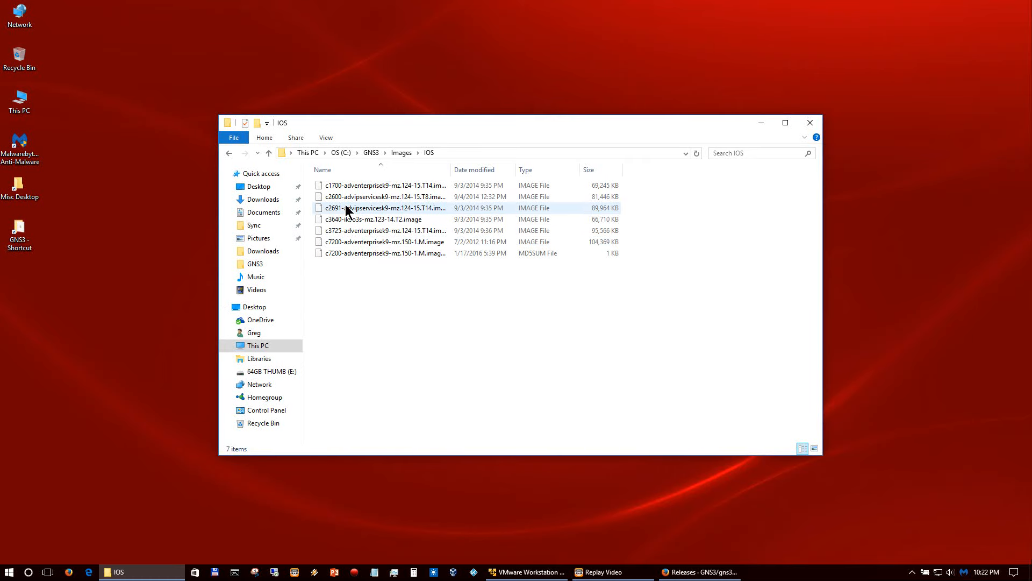
click(402, 153)
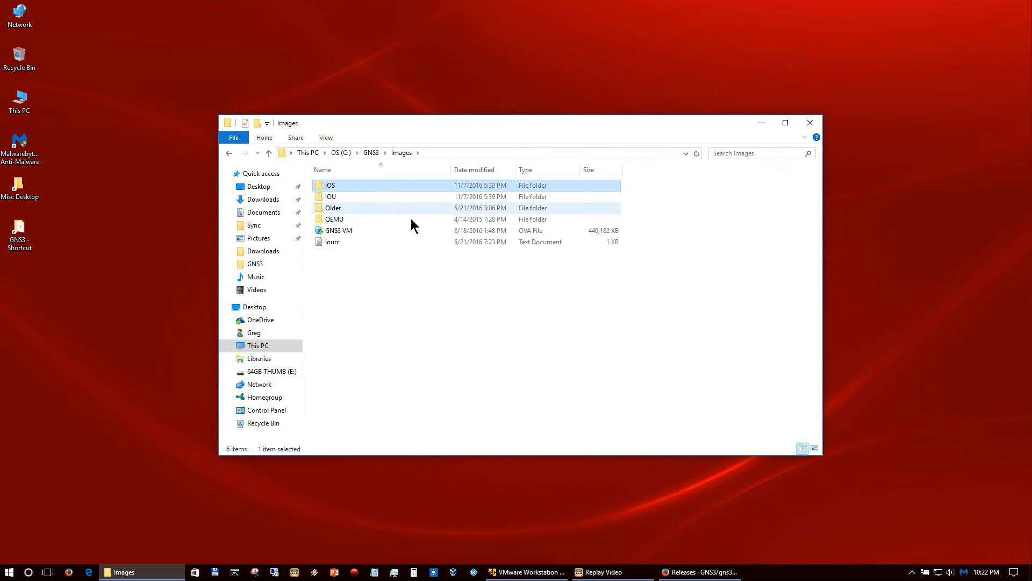
double_click(359, 198)
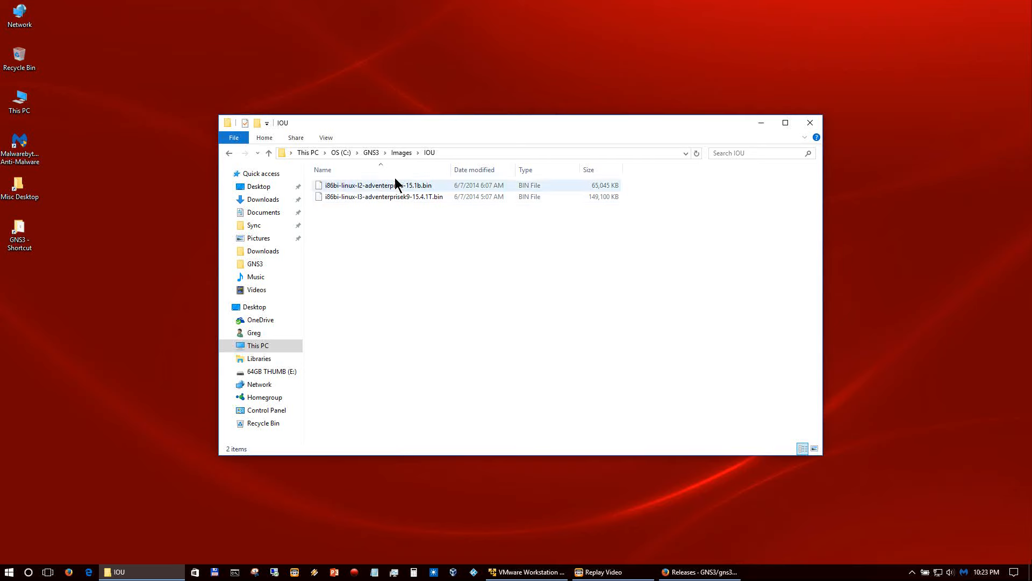
click(401, 154)
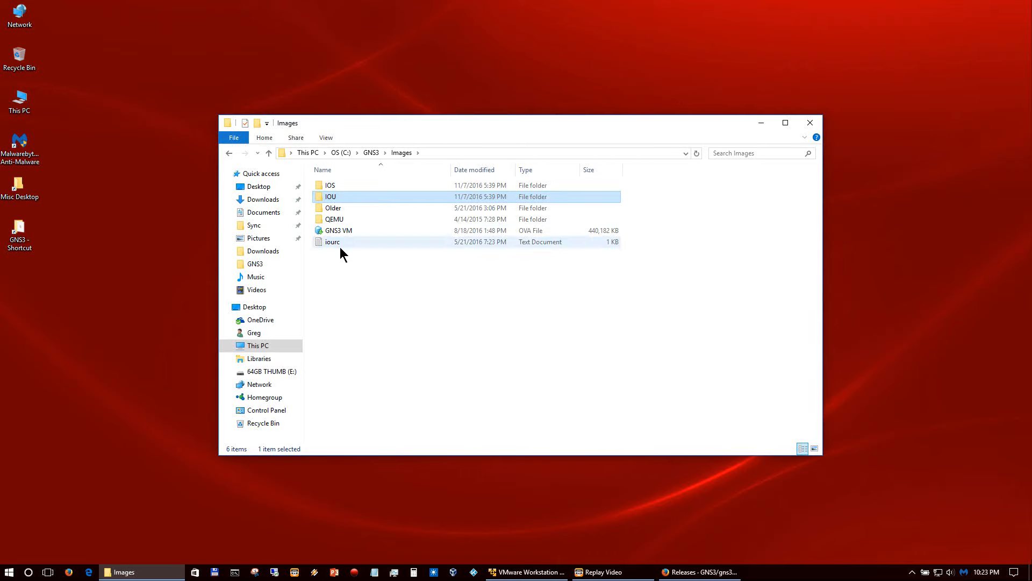
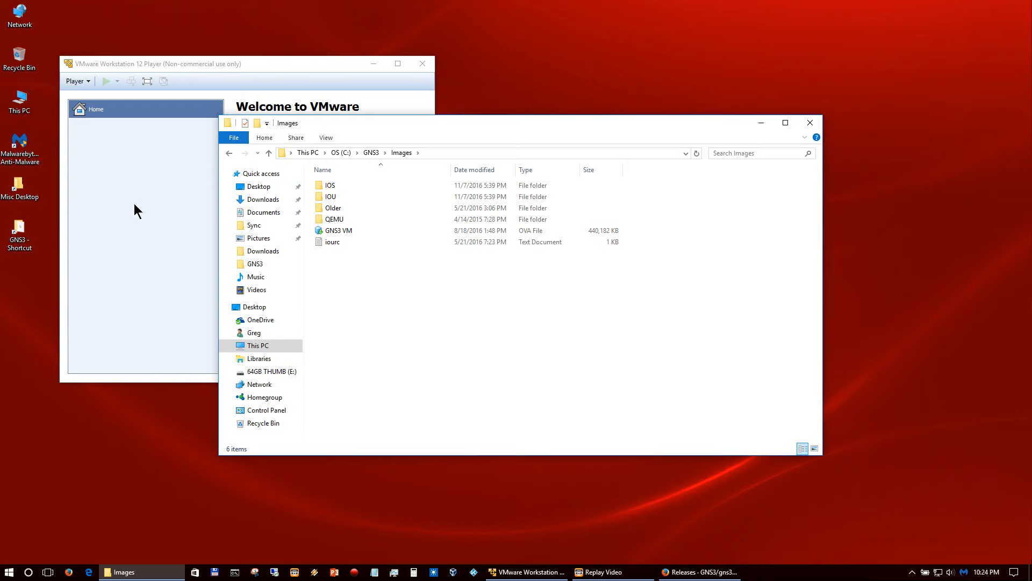
Step: In VMware Workstation 12 Player, import the GNS3 VM OVA file from C:\GNS3\Images with the default name and storage path, and power it on
click(136, 208)
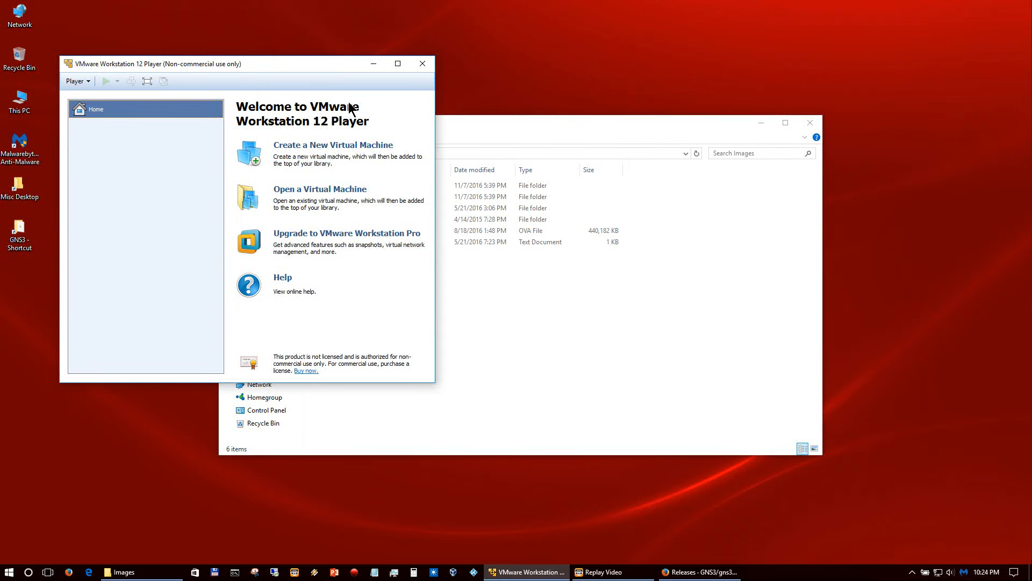
click(325, 189)
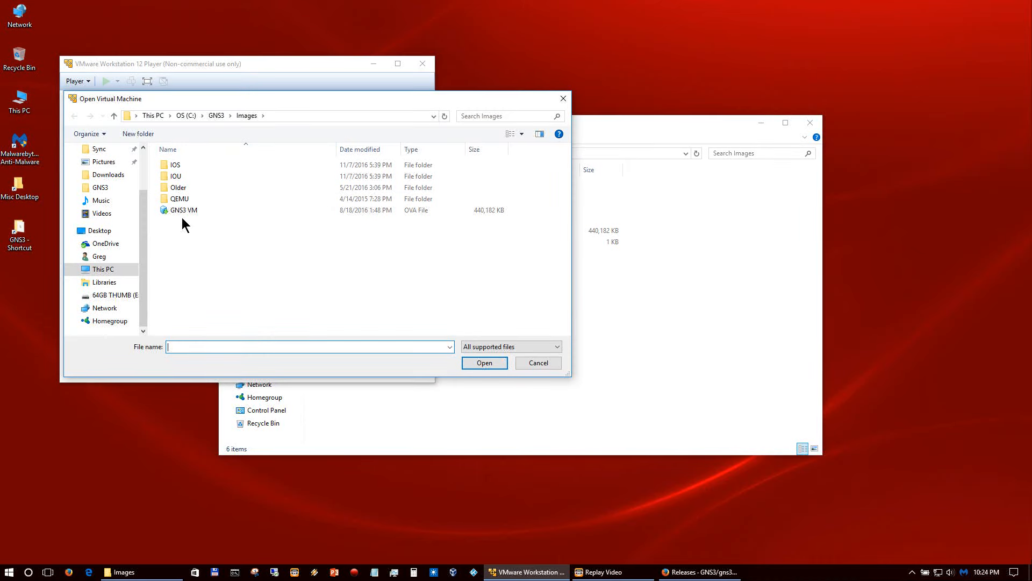
double_click(183, 210)
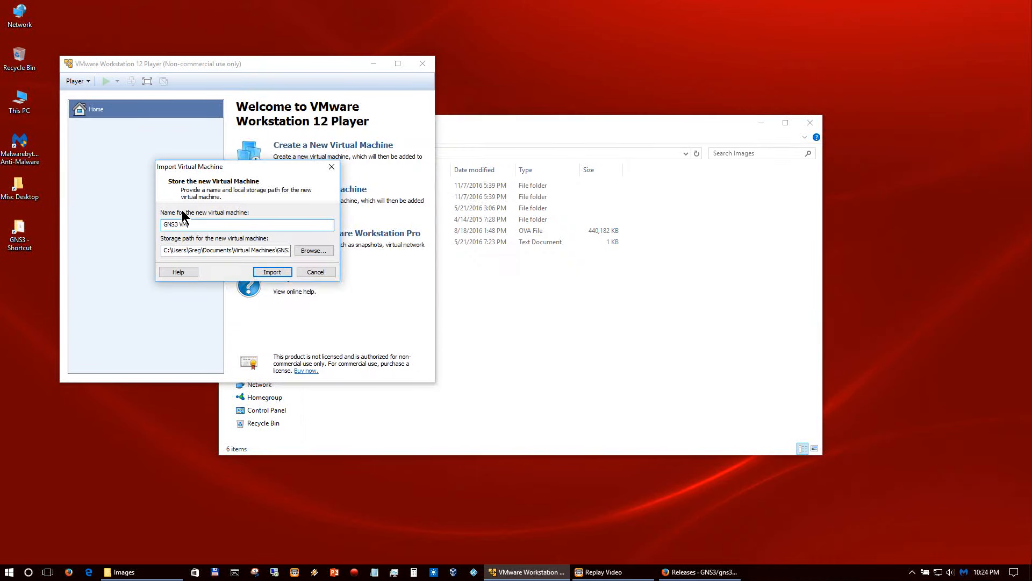
click(267, 274)
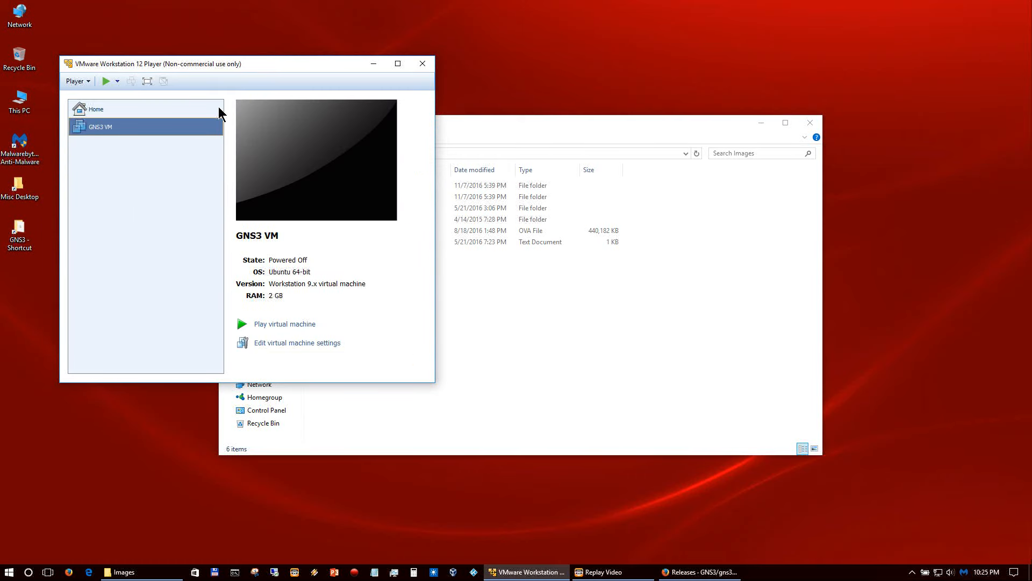
click(285, 324)
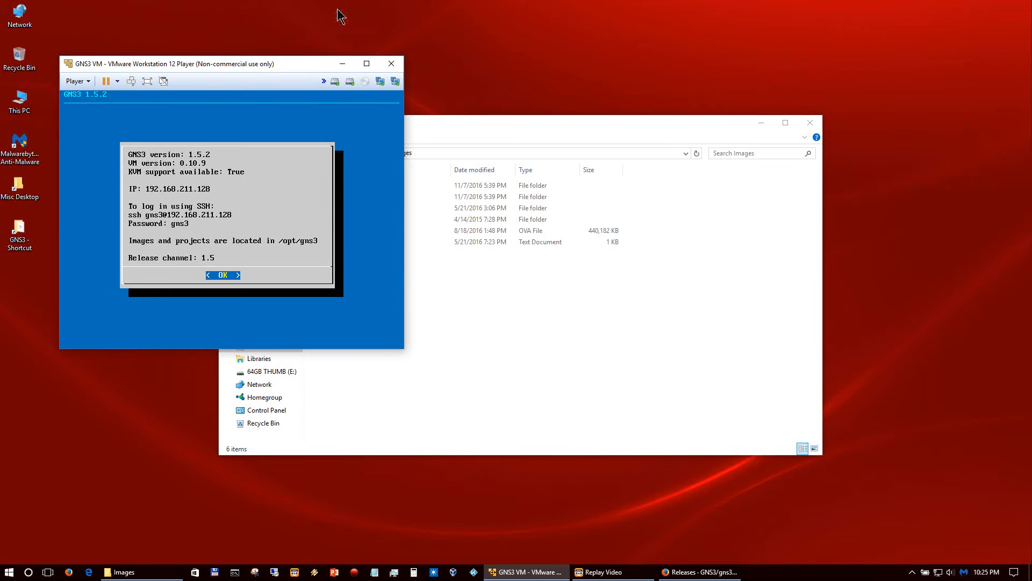
click(342, 63)
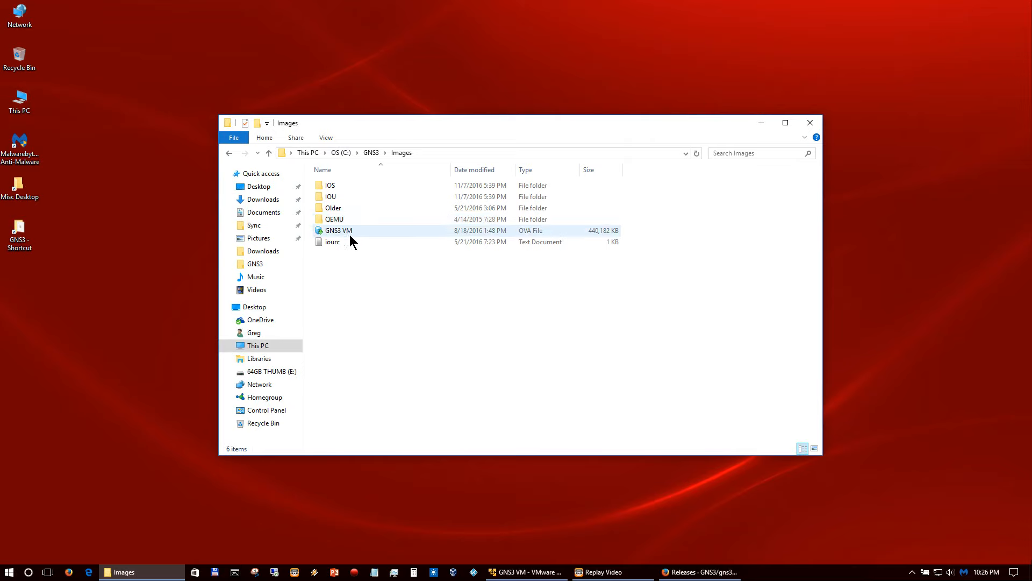
Step: Launch the GNS3-1.5.2-all-in-one installer from C:\GNS3, accept the license agreement and default Start Menu folder, and proceed to component selection
click(357, 153)
click(370, 153)
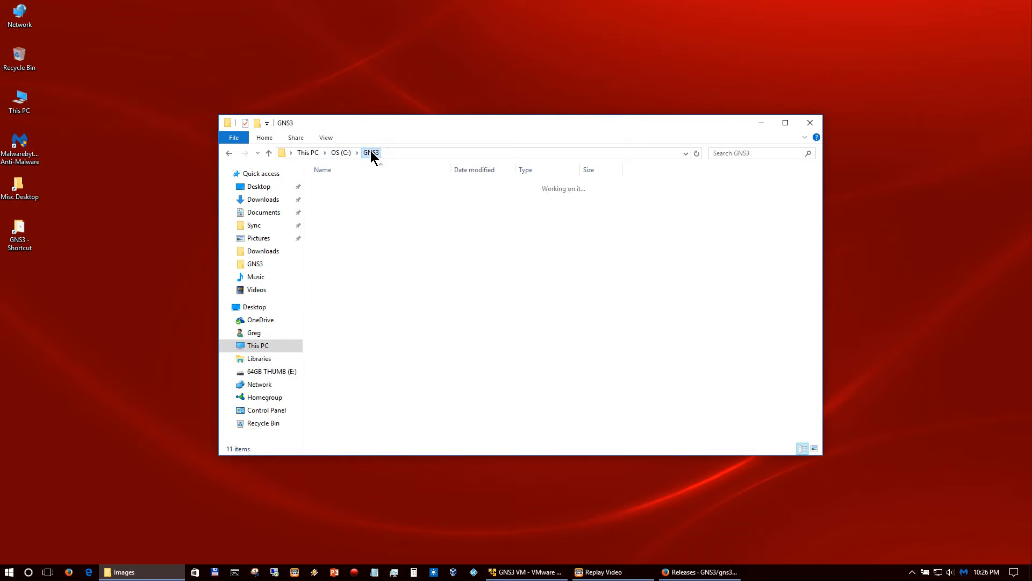
click(362, 275)
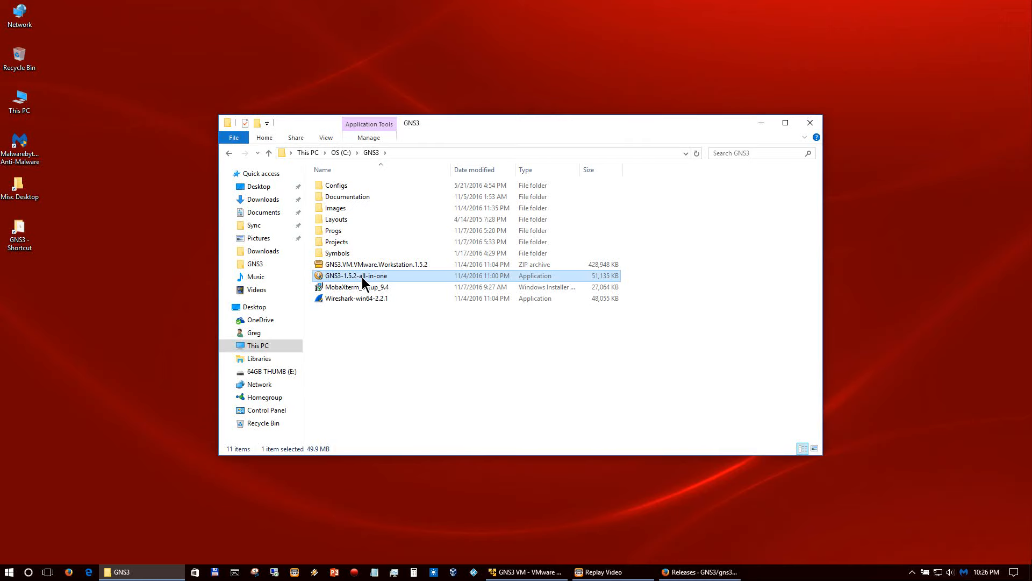
double_click(362, 276)
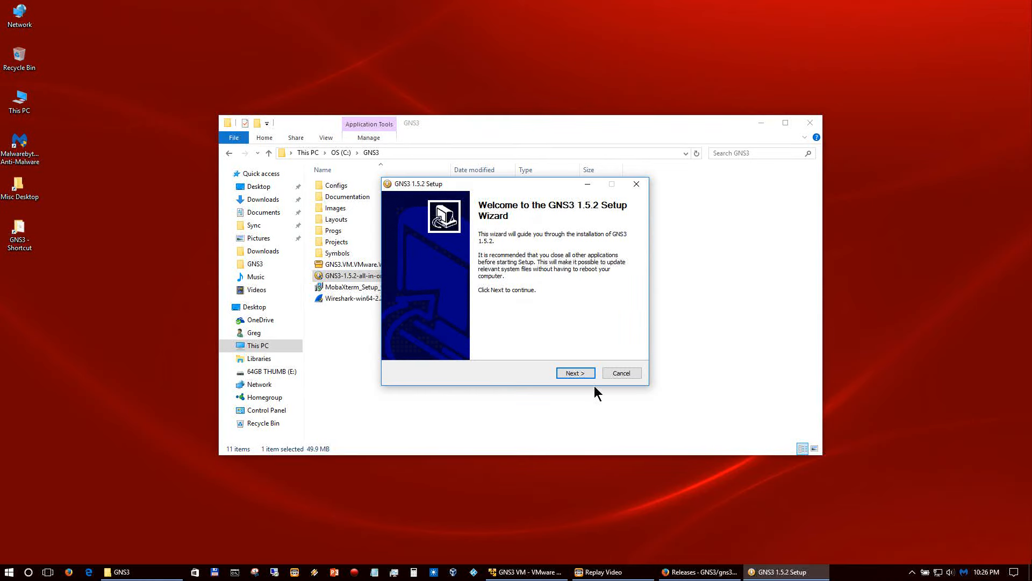
click(573, 373)
click(574, 372)
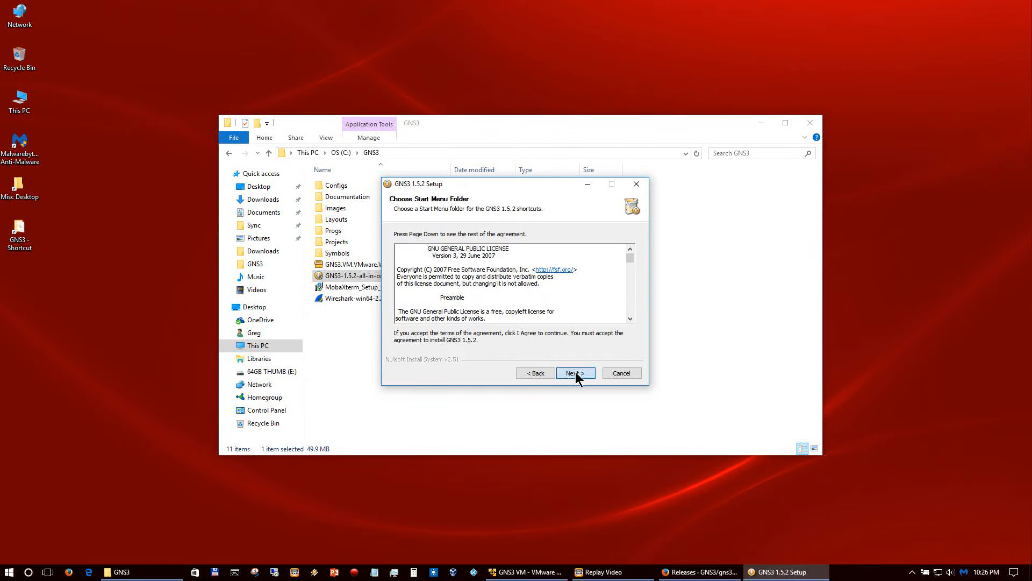
click(575, 372)
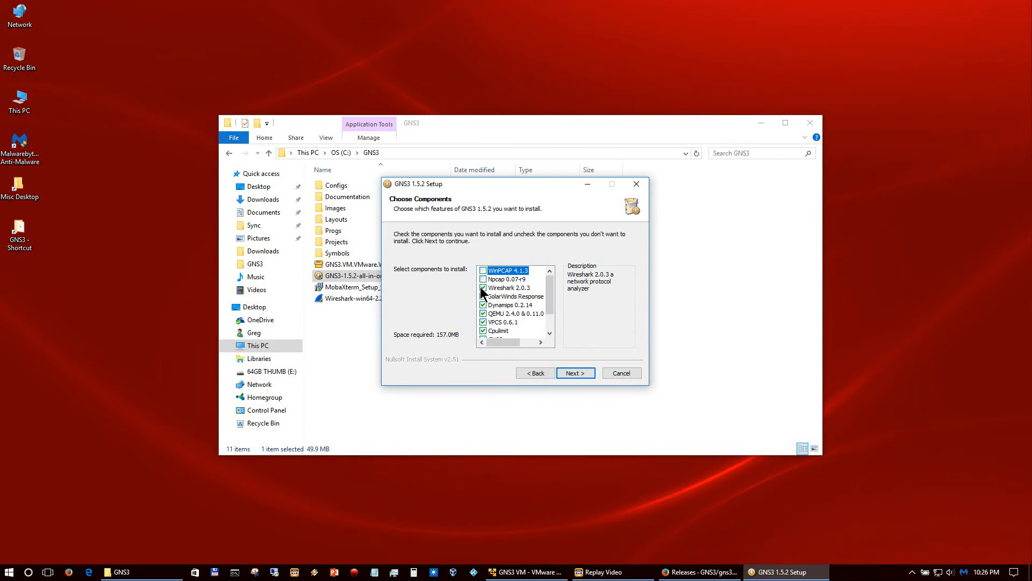
Step: Exclude Wireshark 2.0.3 and SolarWinds Response from the components to install and proceed to the install location
click(481, 288)
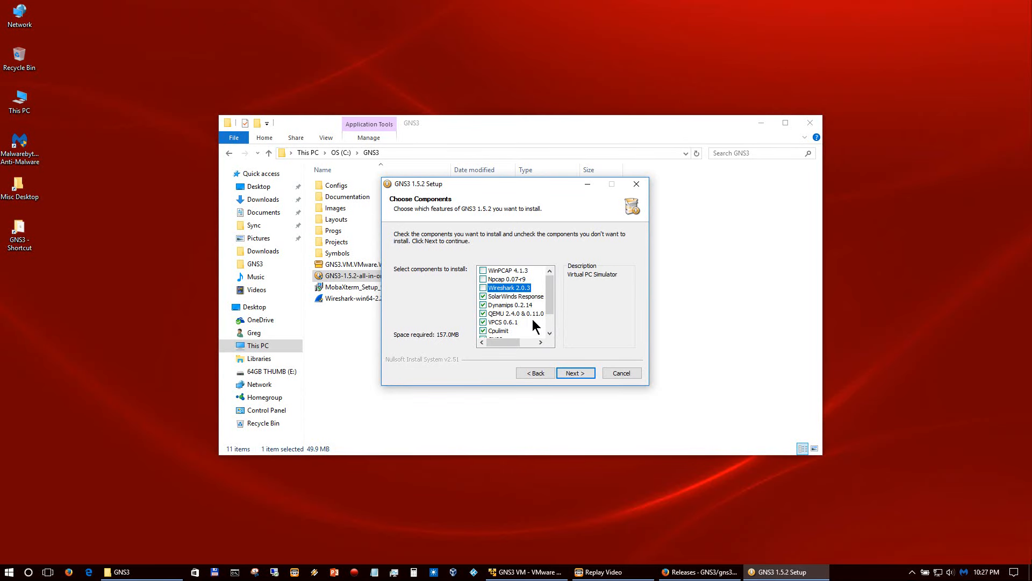
click(482, 296)
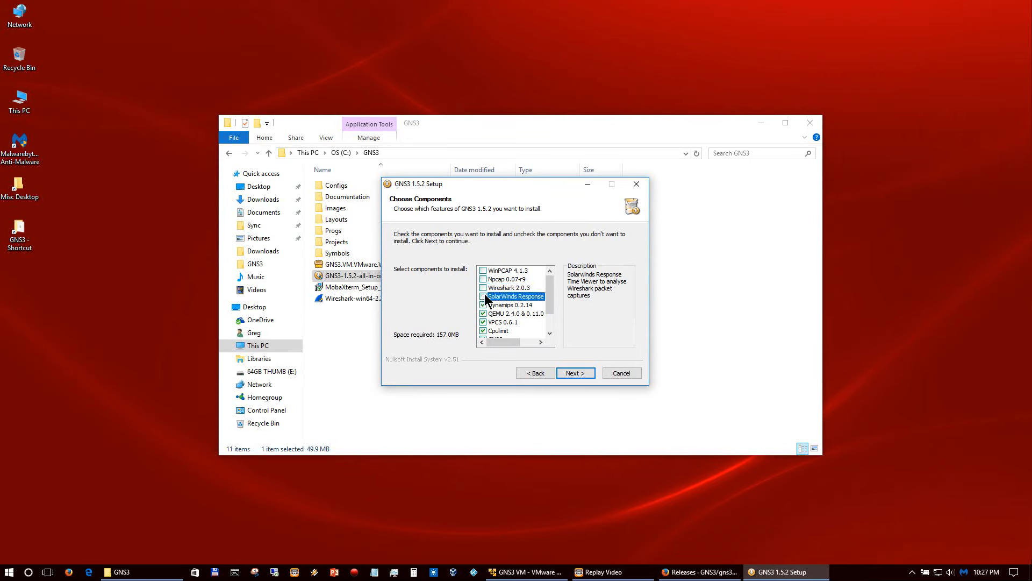
click(590, 373)
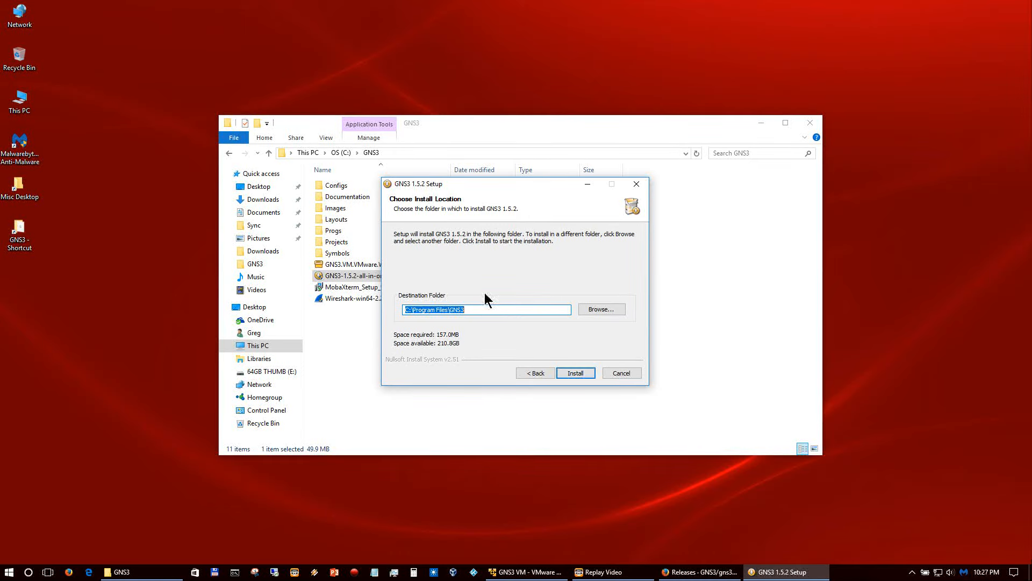
Step: Install GNS3 in C:\Program Files\GNS3, declining the free Solarwinds Standard Toolset license, and finish setup with Start GNS3 enabled
click(576, 373)
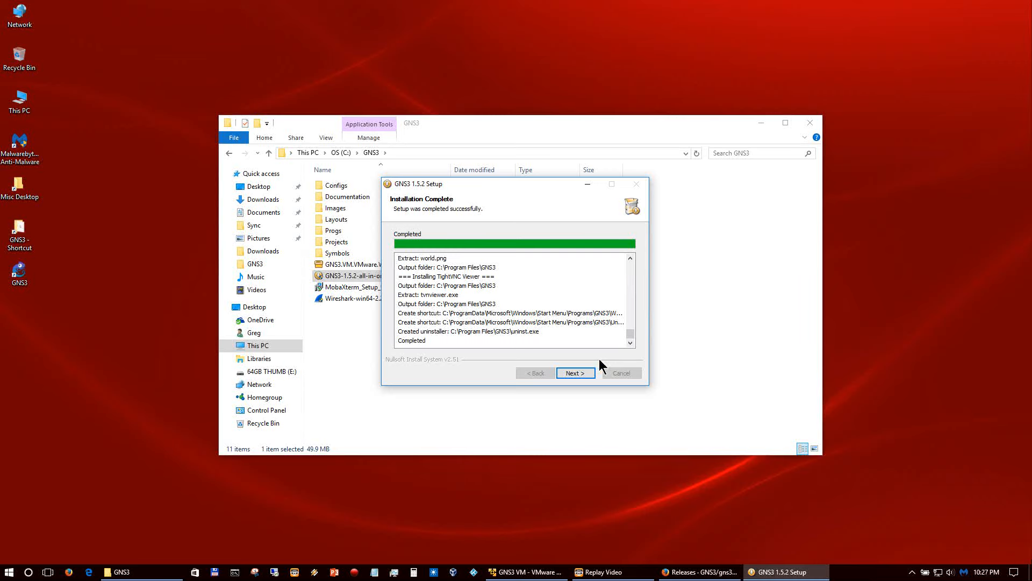
click(586, 372)
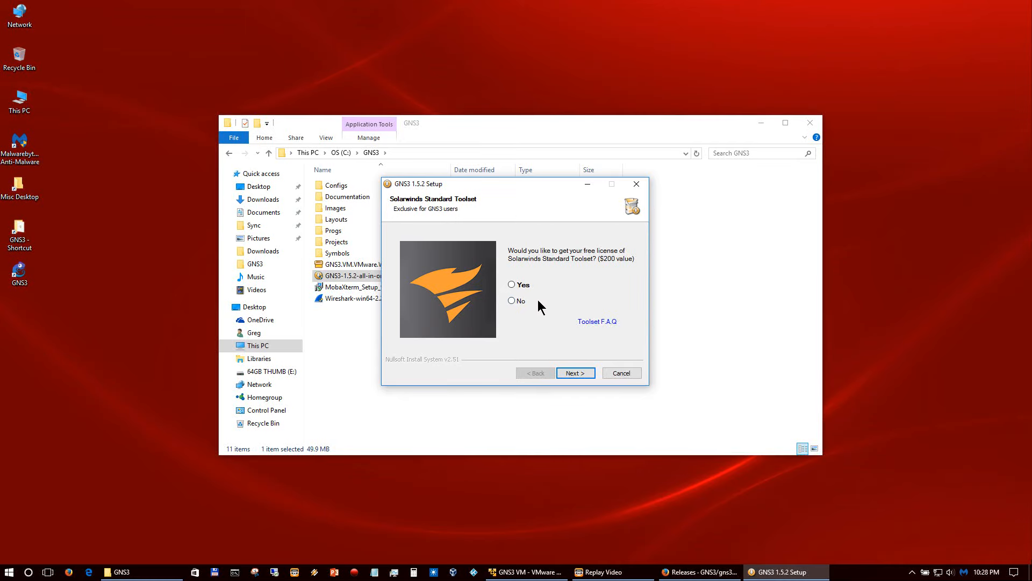
click(511, 301)
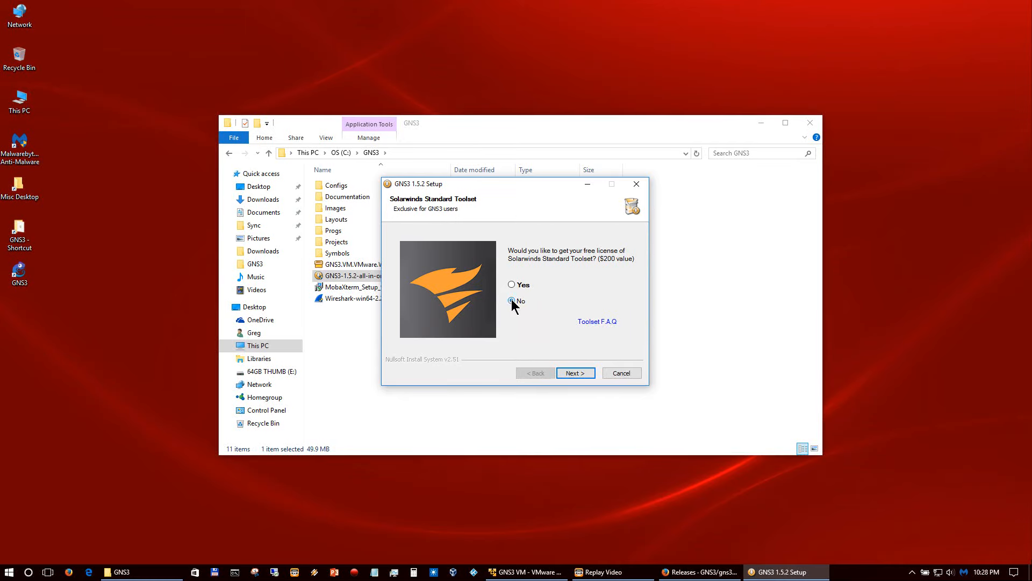
click(580, 374)
click(585, 371)
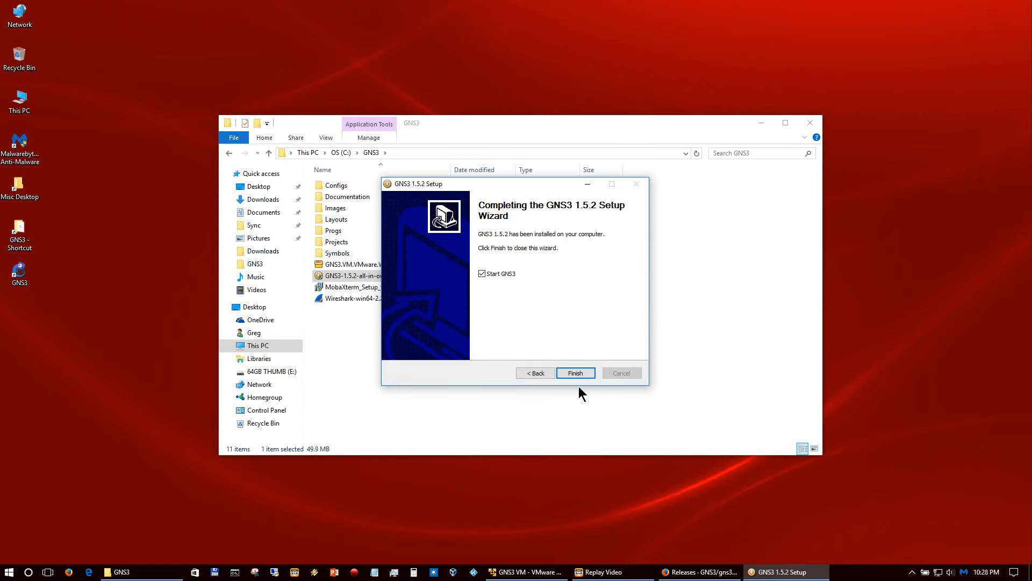
click(585, 372)
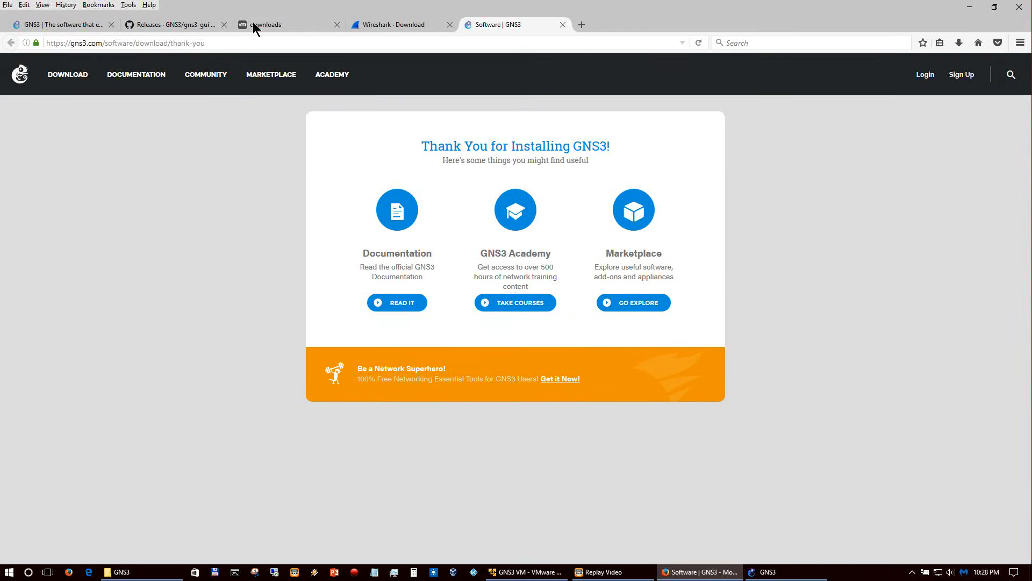
Step: Close the GNS3 thank-you web page and minimize the browser, then dismiss the Setup Wizard and New project dialogs in GNS3 without saving anything
click(561, 25)
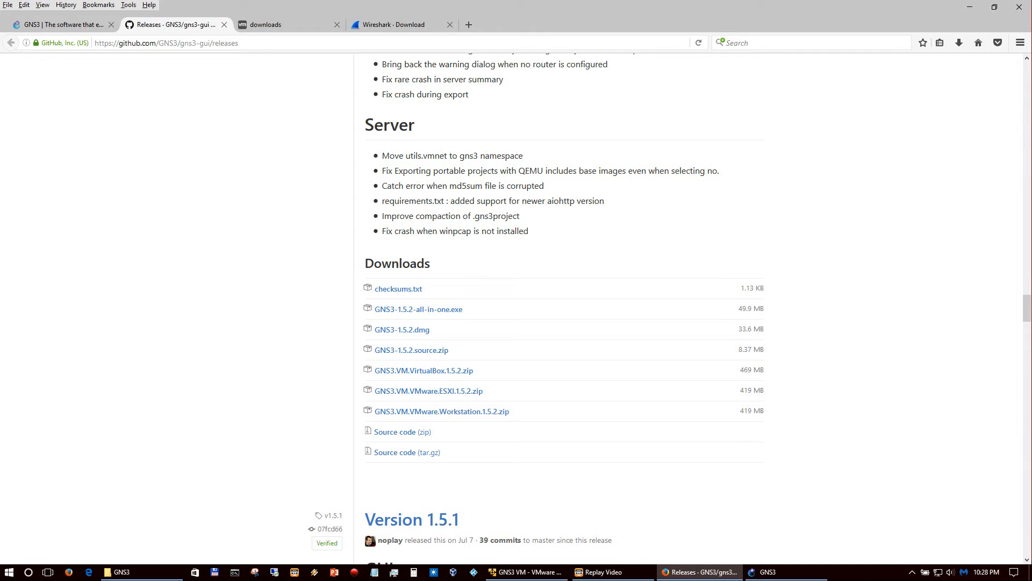
click(969, 7)
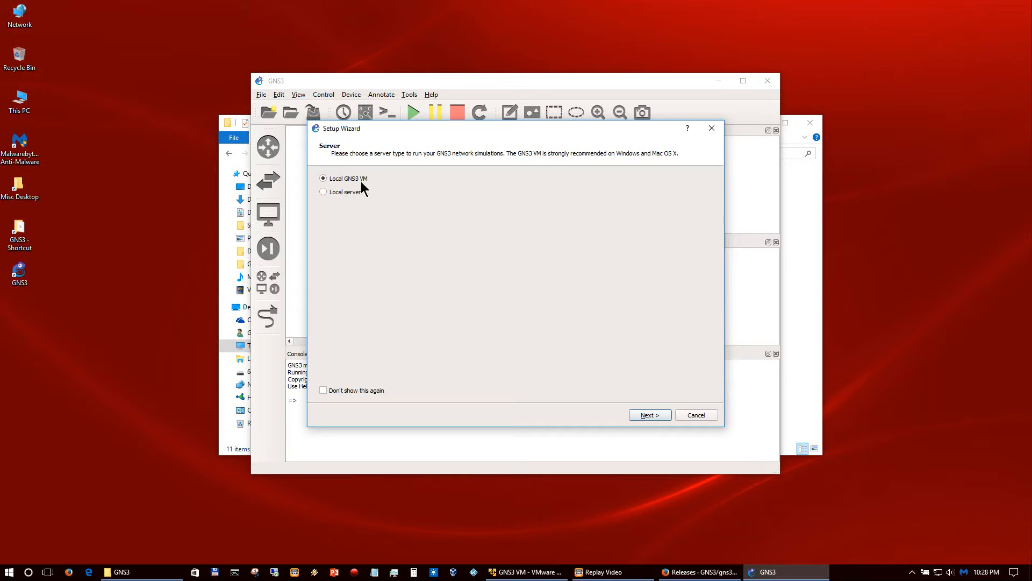
click(685, 414)
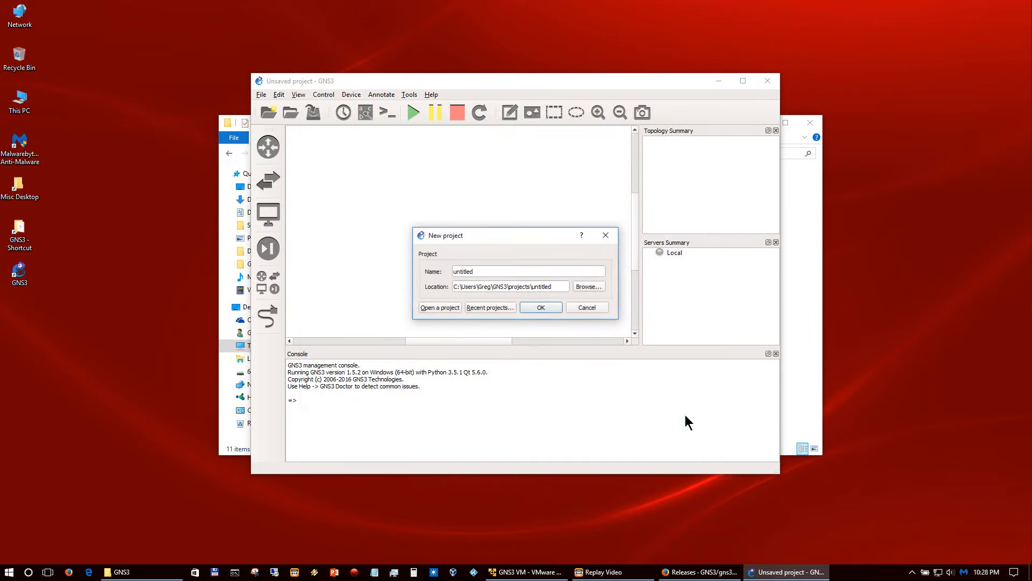
click(586, 307)
Step: In the GNS3 general preferences, set the My projects path to C:\GNS3\Projects
click(279, 95)
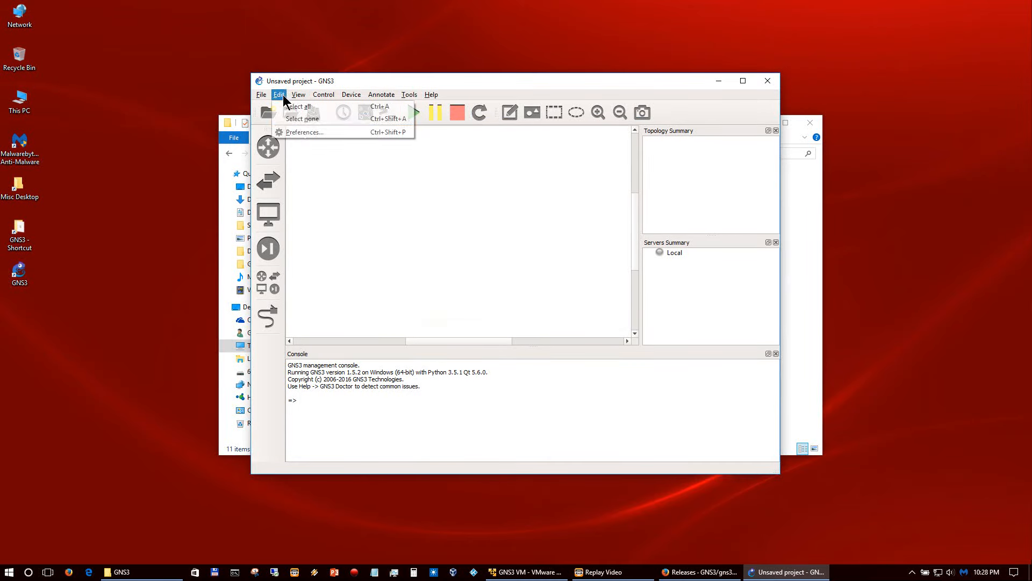
click(321, 133)
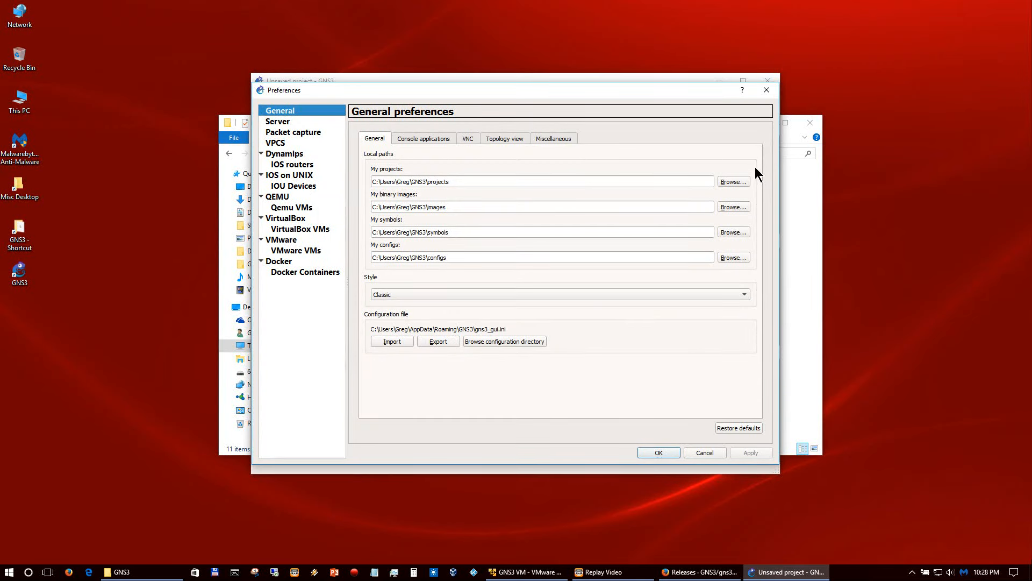
click(733, 181)
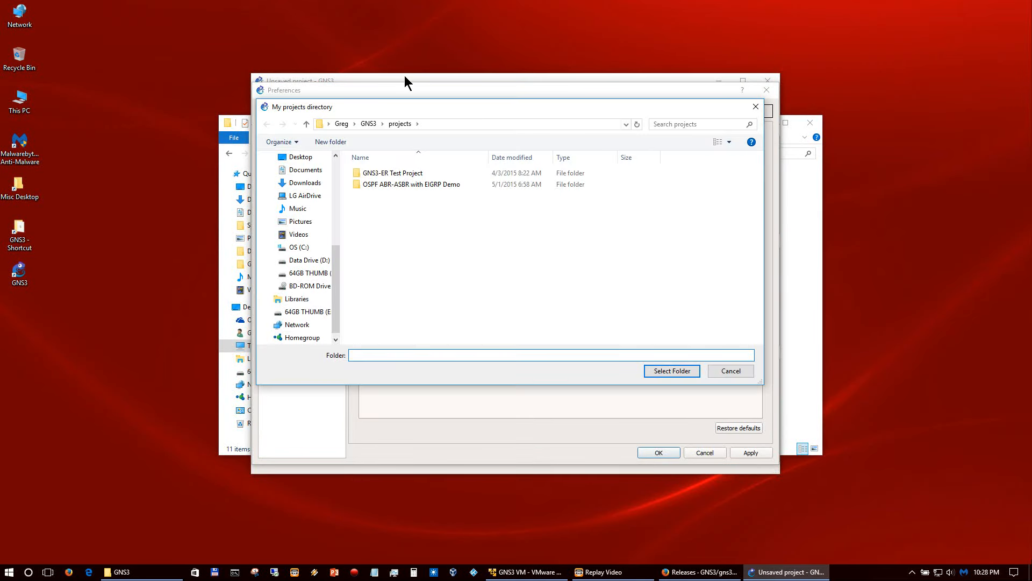
click(307, 248)
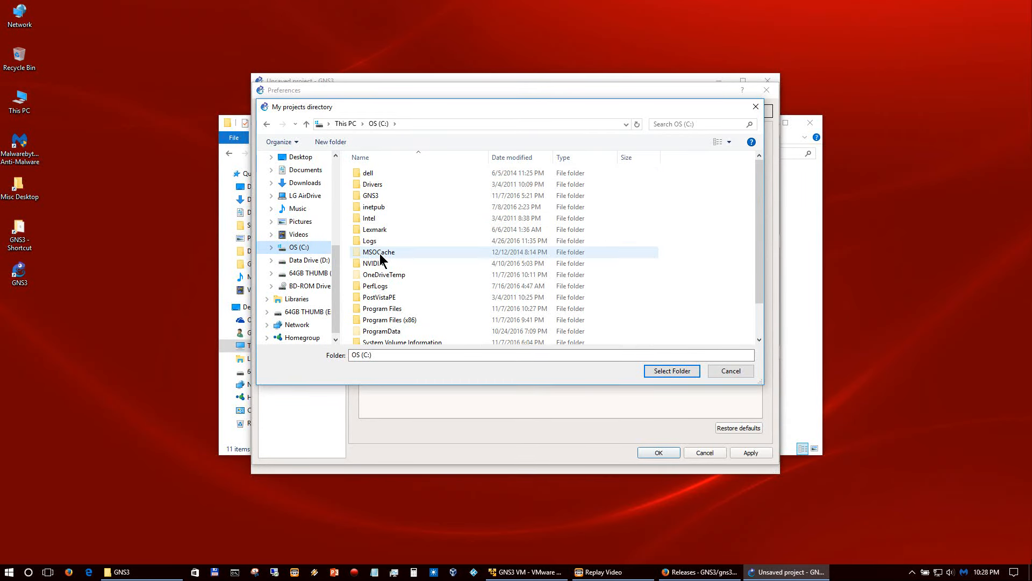
double_click(377, 195)
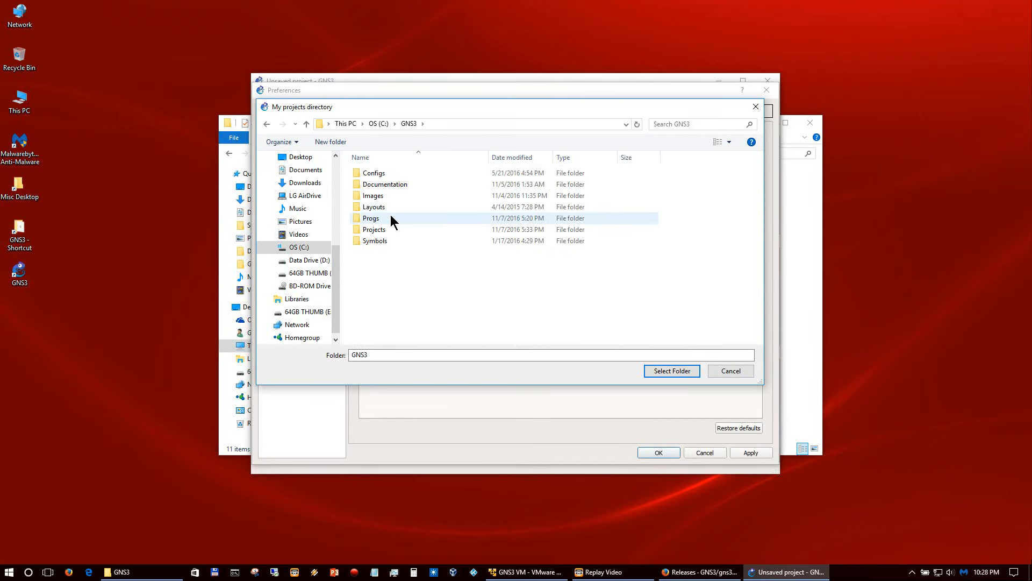
click(380, 228)
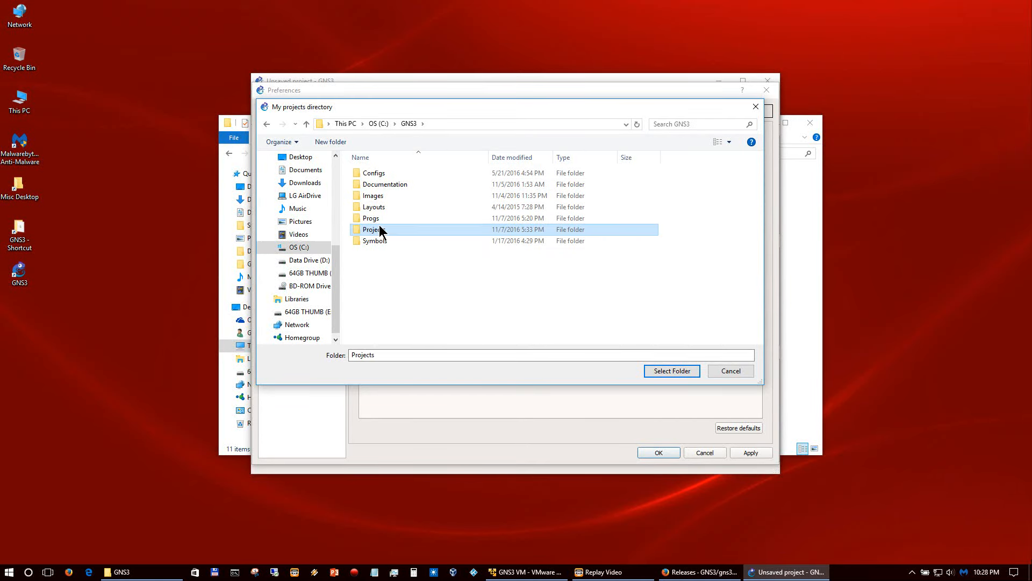
double_click(380, 226)
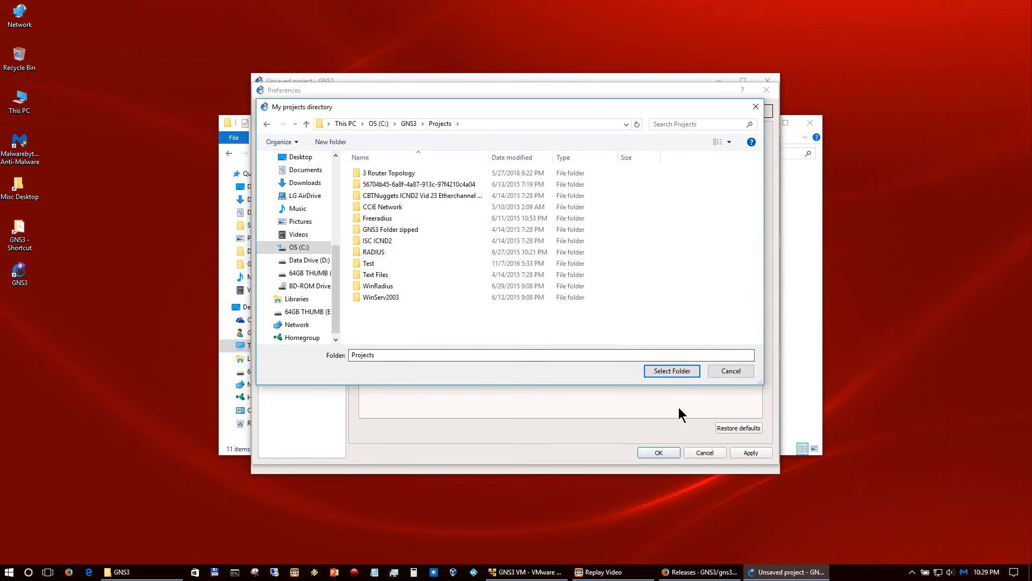
click(662, 372)
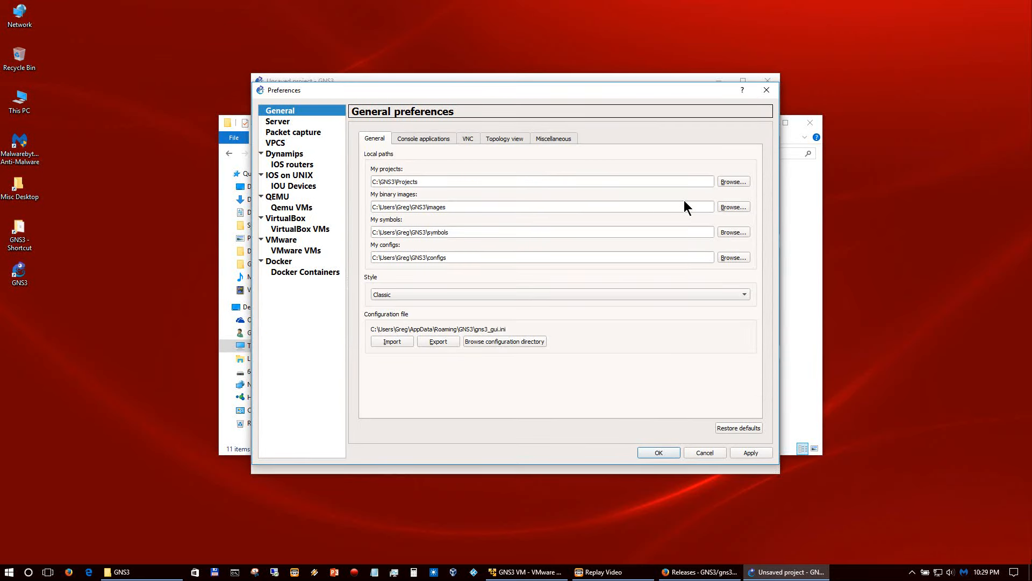
Step: Set the My binary images path to C:\GNS3\Images
click(731, 207)
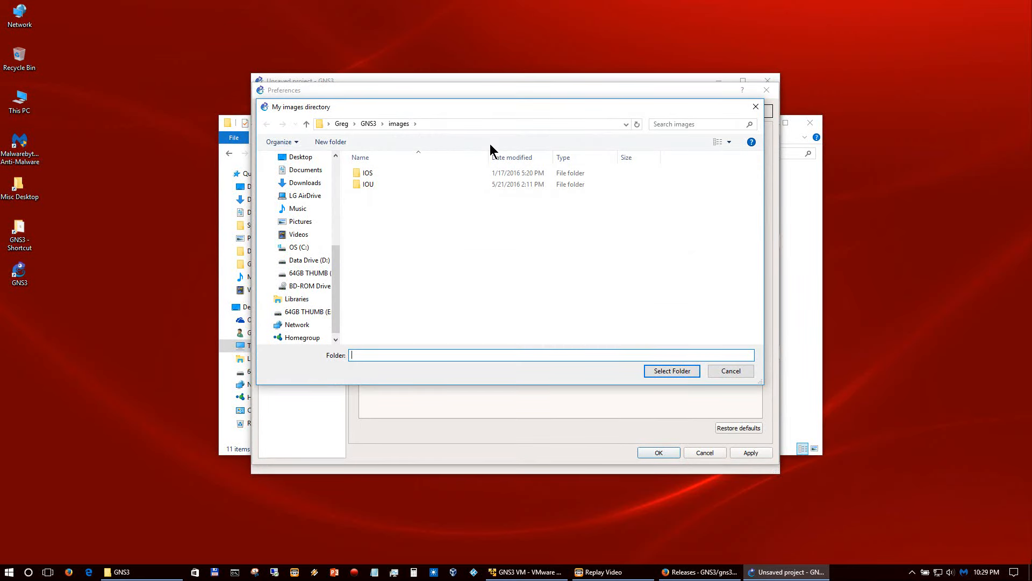
click(308, 250)
double_click(392, 197)
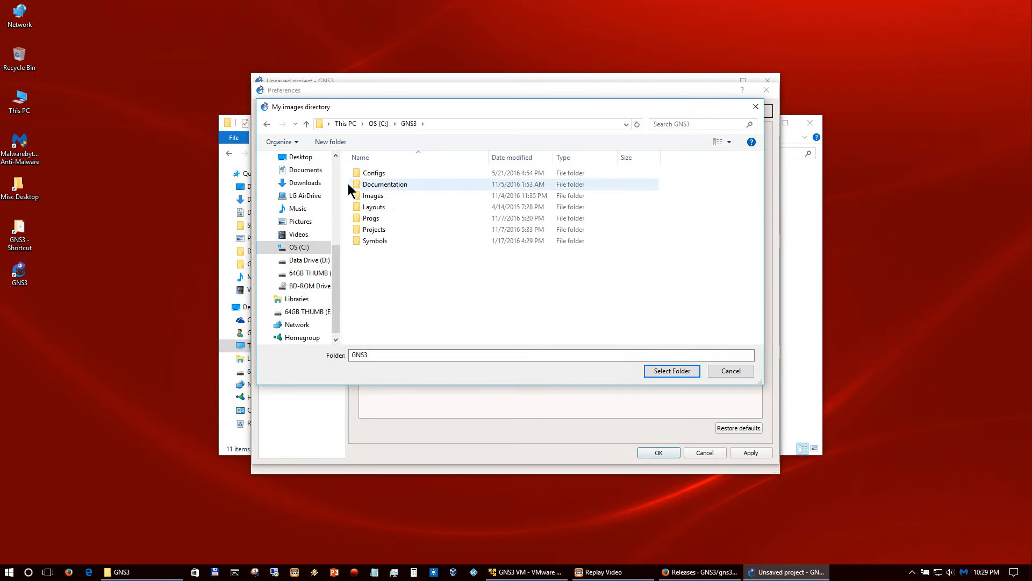
double_click(369, 196)
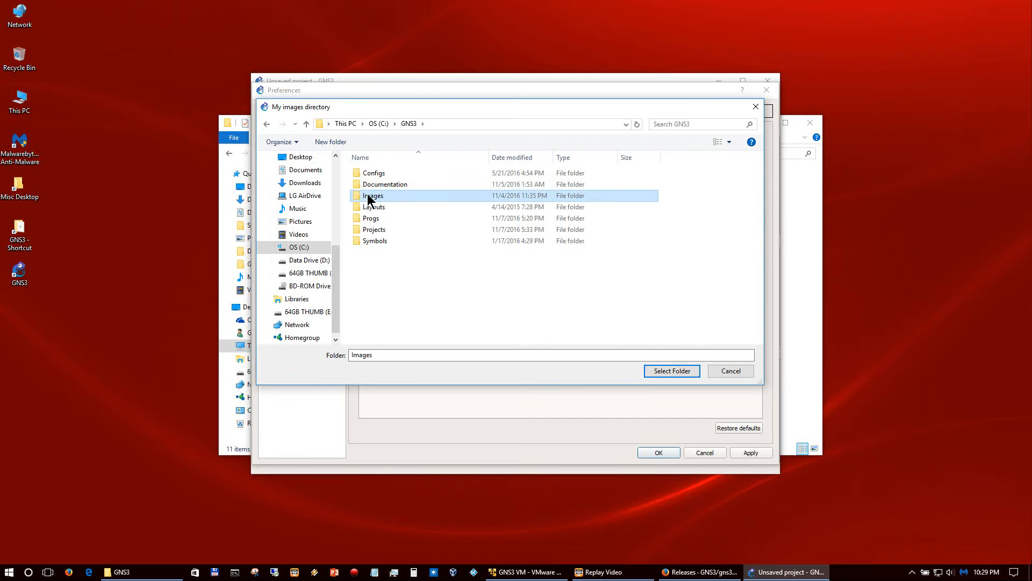
click(655, 370)
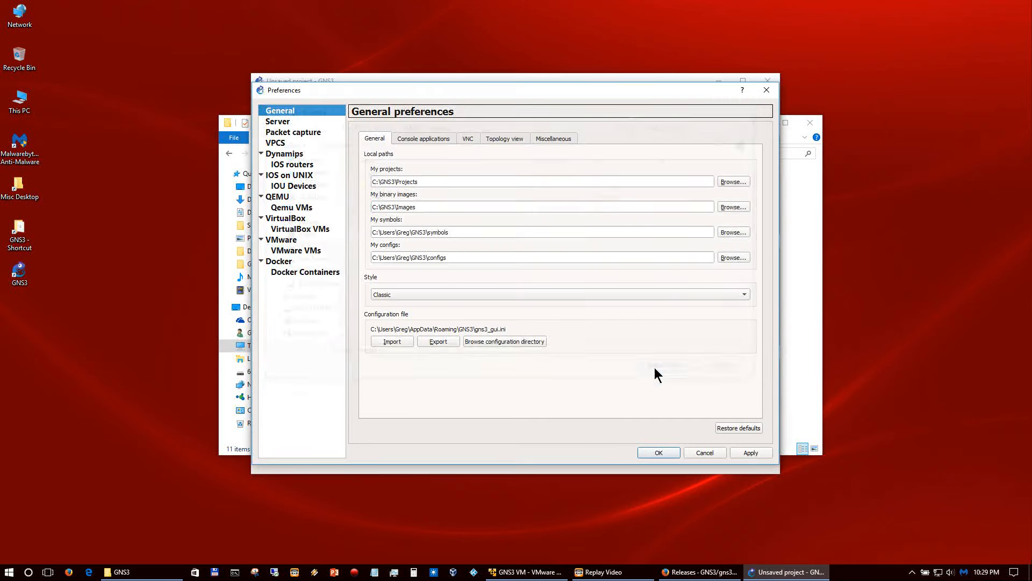
Step: Set the My symbols path to C:\GNS3\Symbols
click(724, 232)
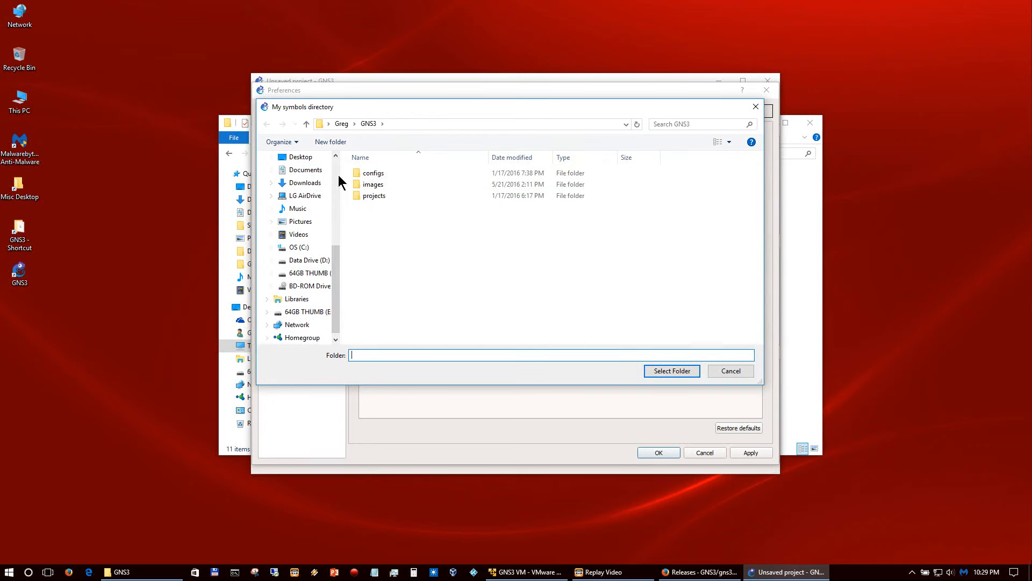
click(303, 248)
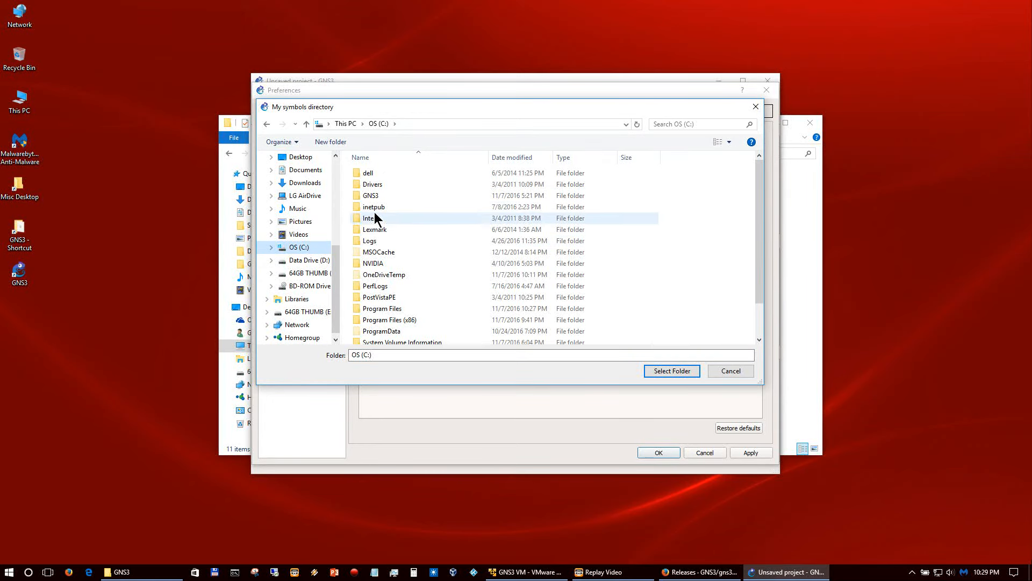
double_click(378, 196)
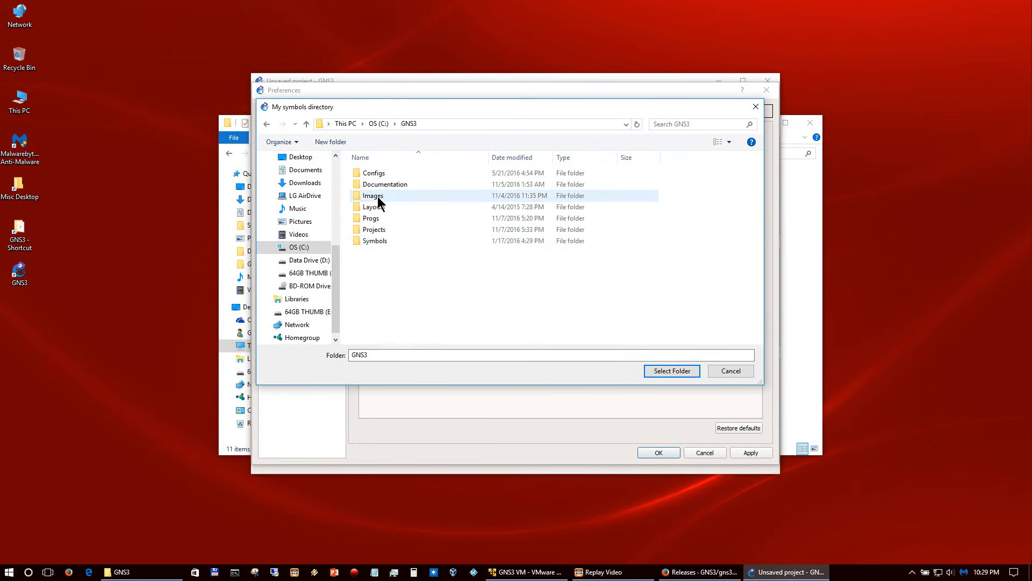
double_click(377, 240)
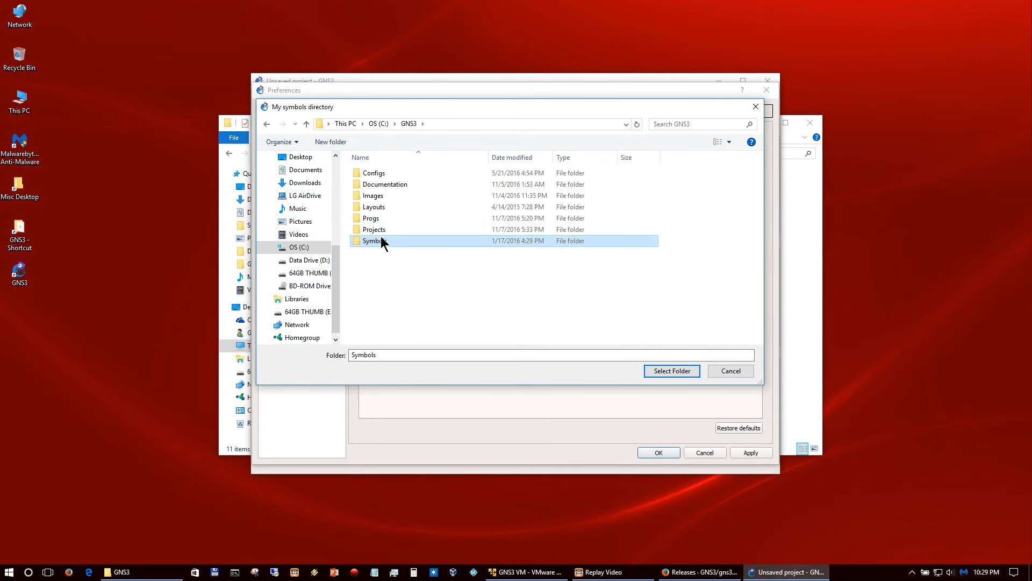
click(661, 371)
Step: Set the My configs path to C:\GNS3\Configs
click(732, 258)
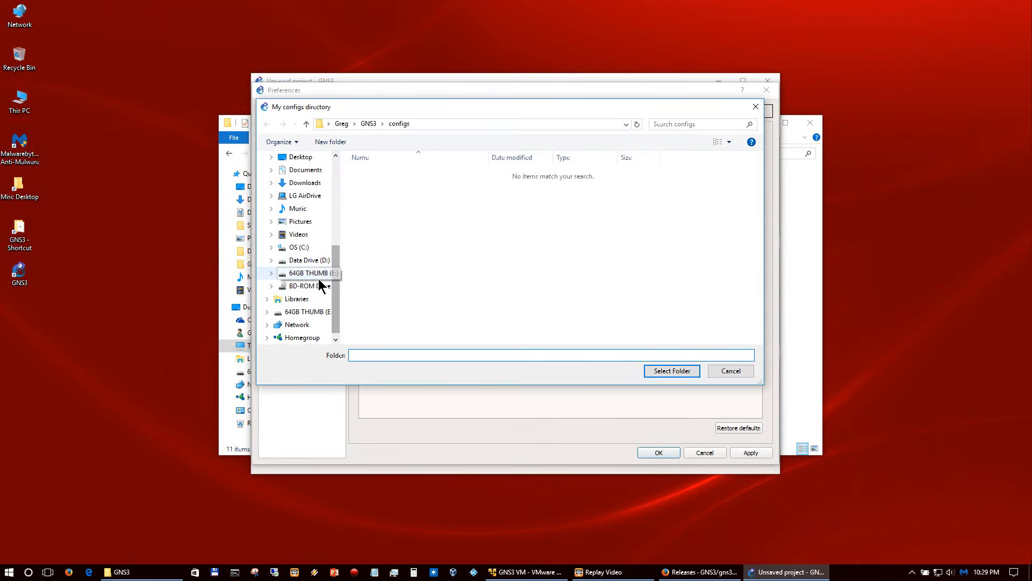
click(298, 248)
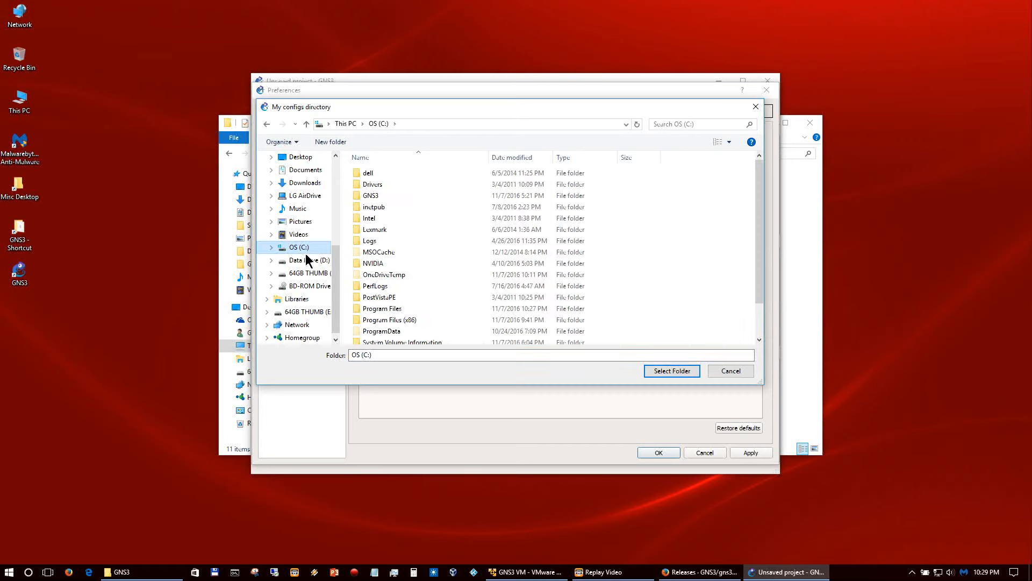
click(370, 205)
double_click(369, 195)
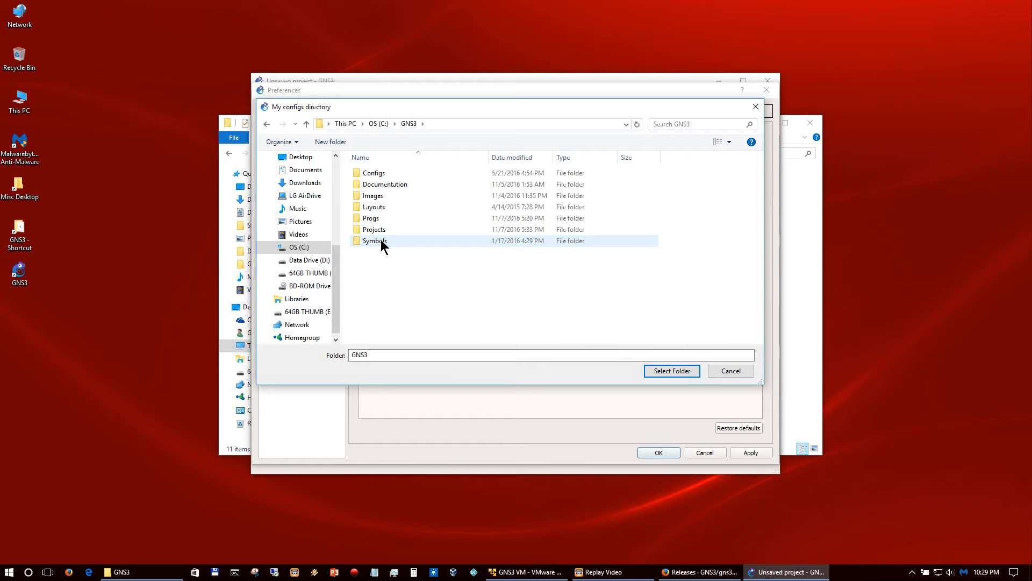
double_click(380, 175)
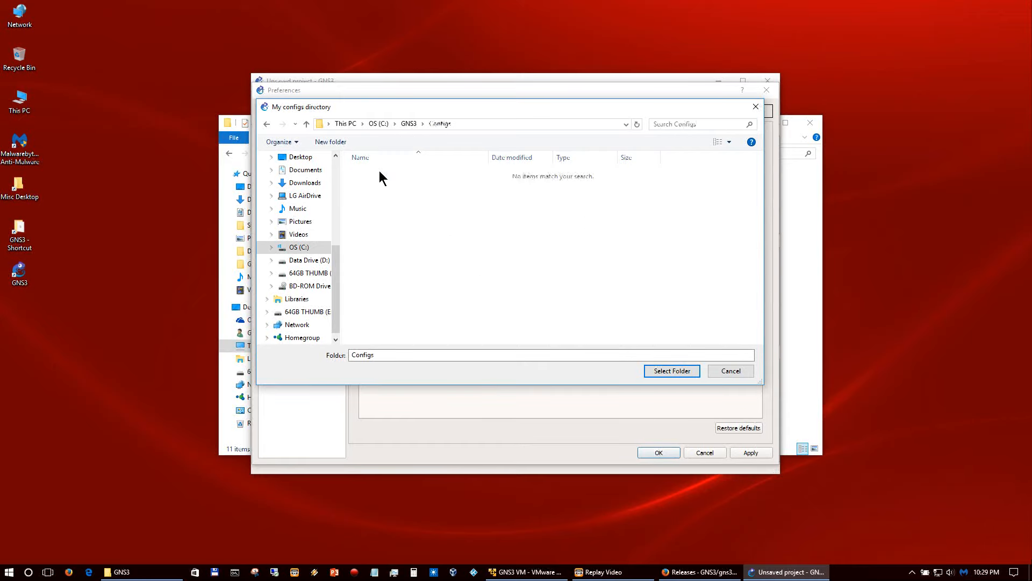
click(672, 370)
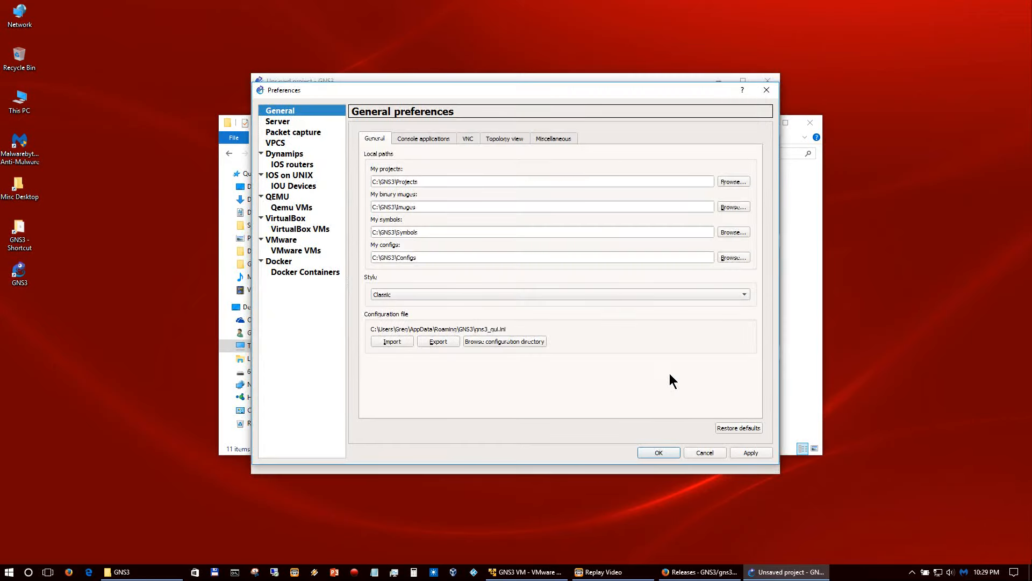
Step: Change the interface style to Charcoal and apply the preferences, then review the available styles
click(380, 297)
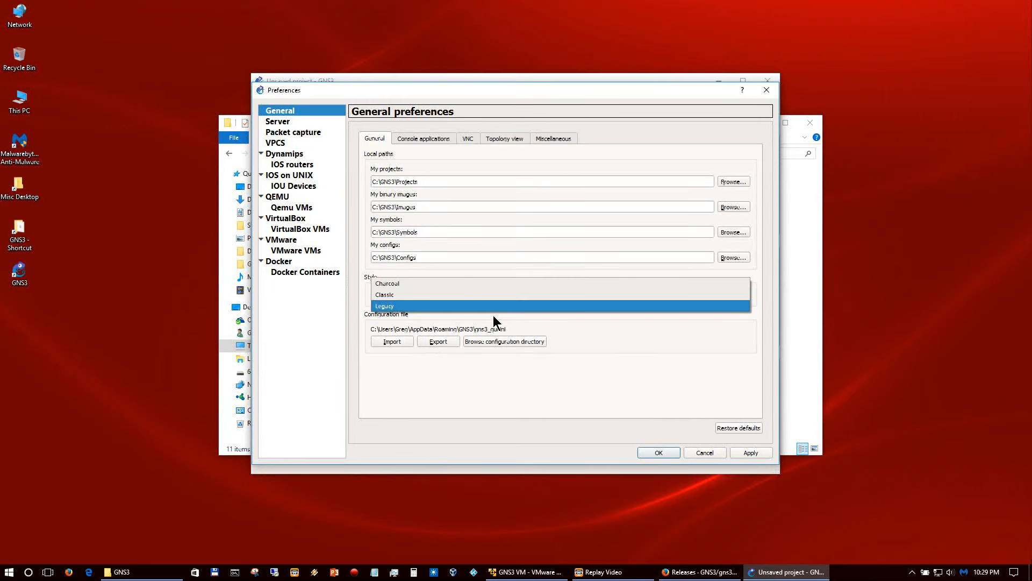
click(472, 282)
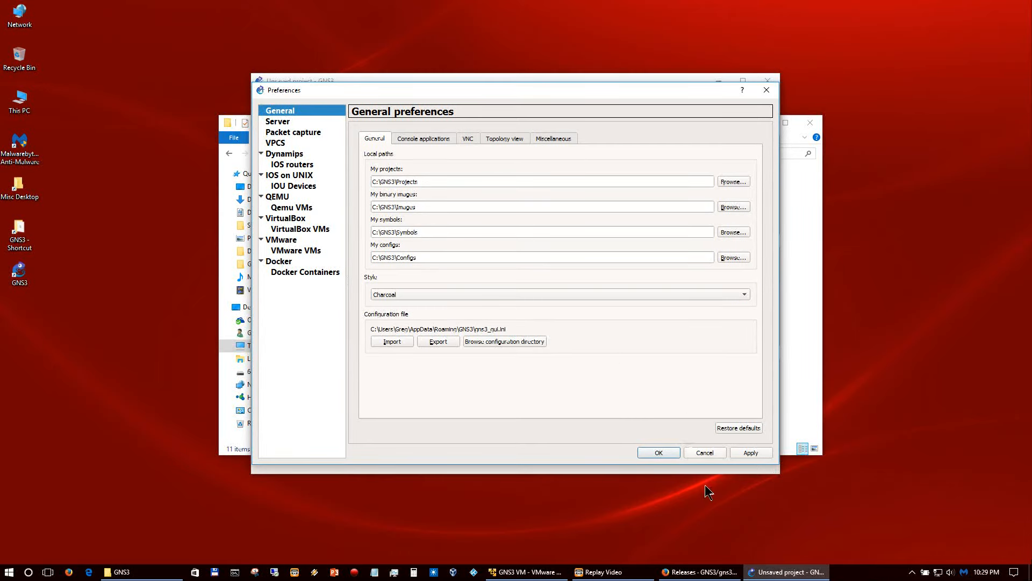
click(735, 453)
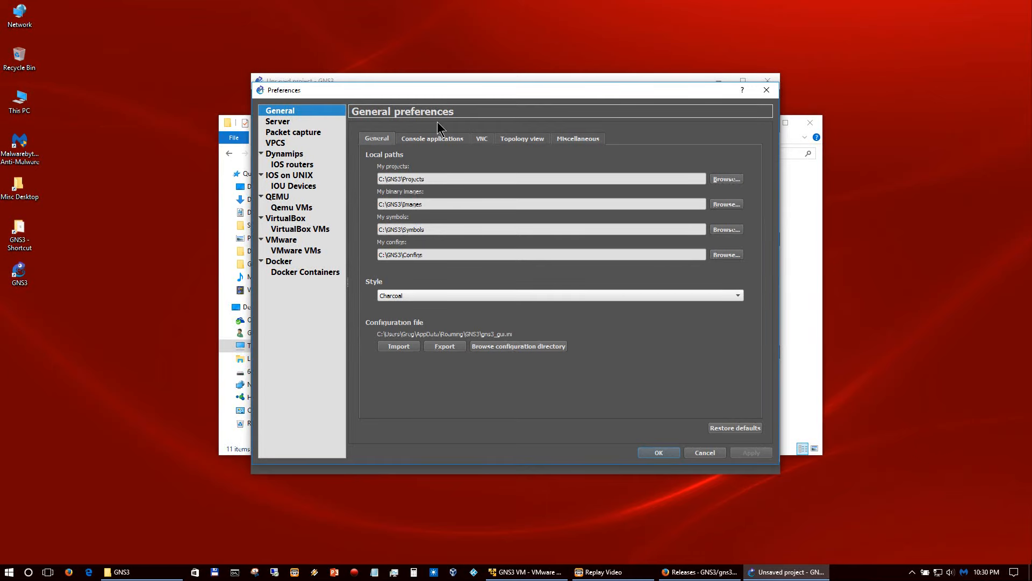
click(383, 295)
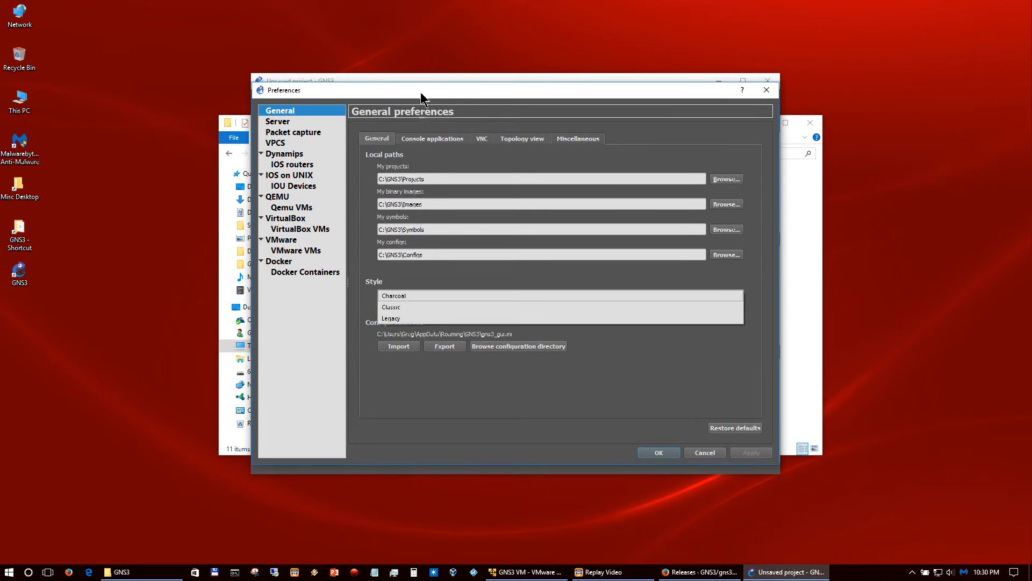
Step: Set the Telnet console application command to the predefined SuperPutty (included with GNS3)
click(421, 140)
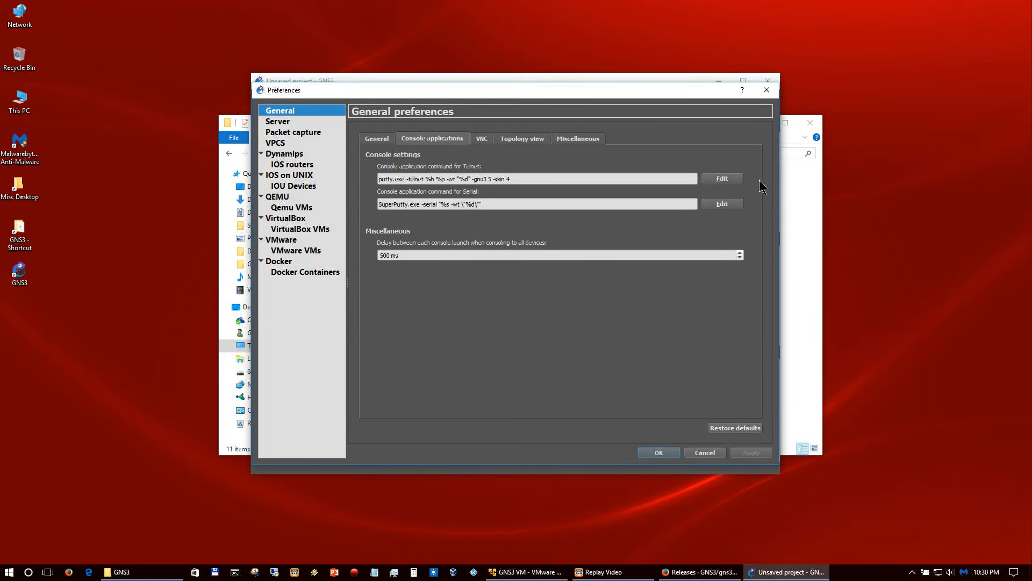
click(736, 180)
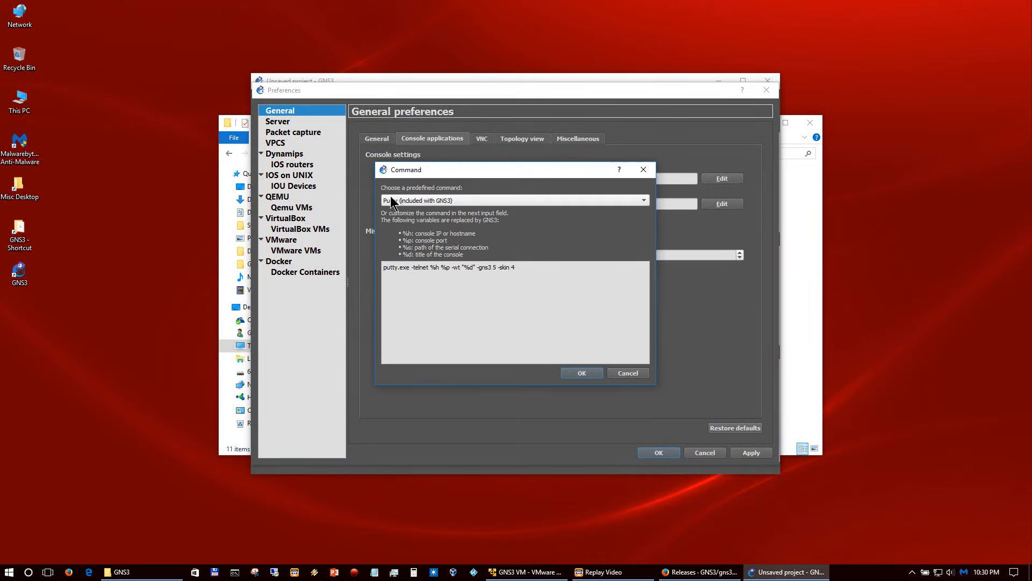
click(391, 200)
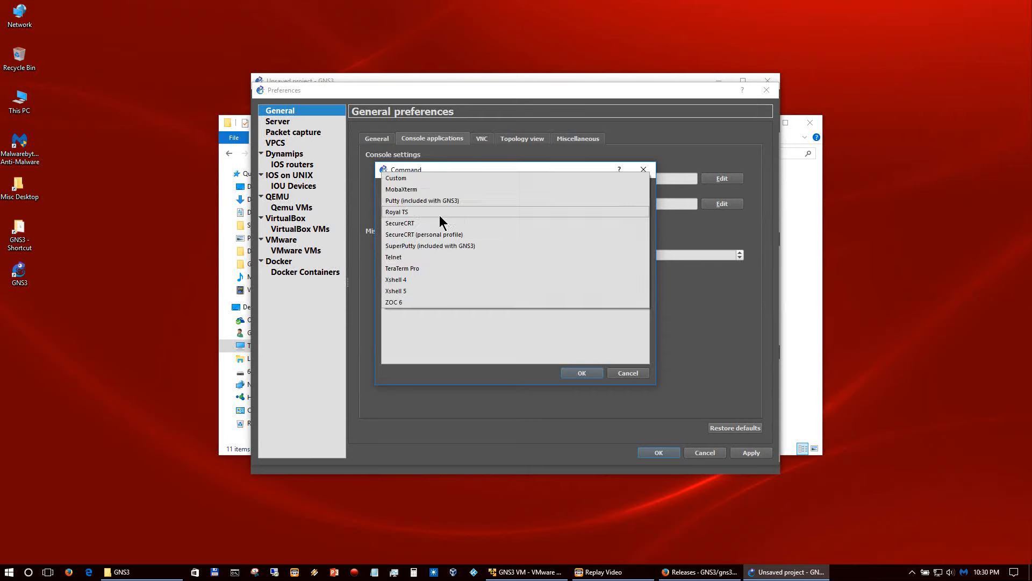
click(437, 245)
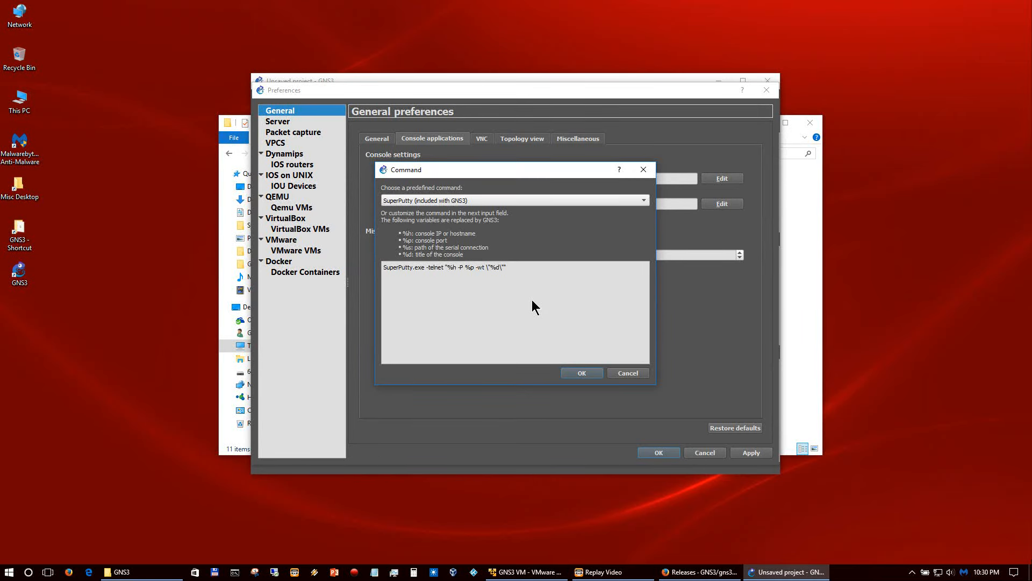
click(584, 374)
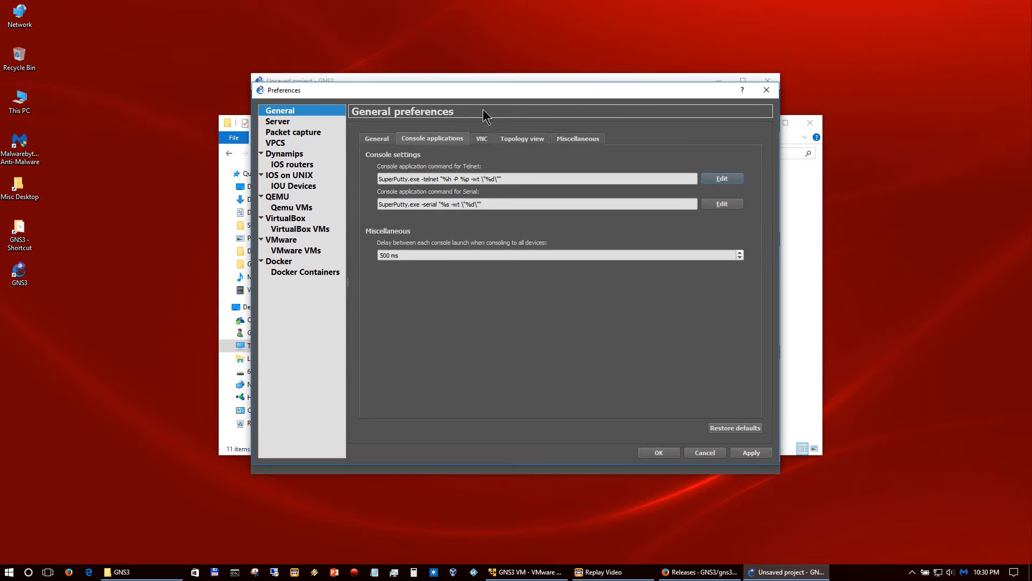
Step: Review the VNC, topology view and miscellaneous settings, then apply and close the preferences
click(482, 141)
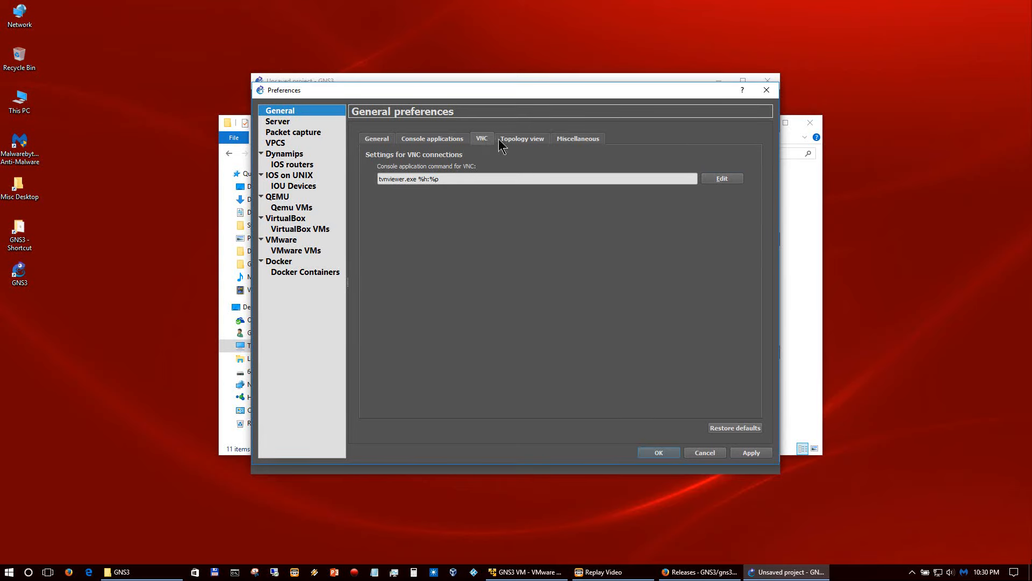
click(515, 141)
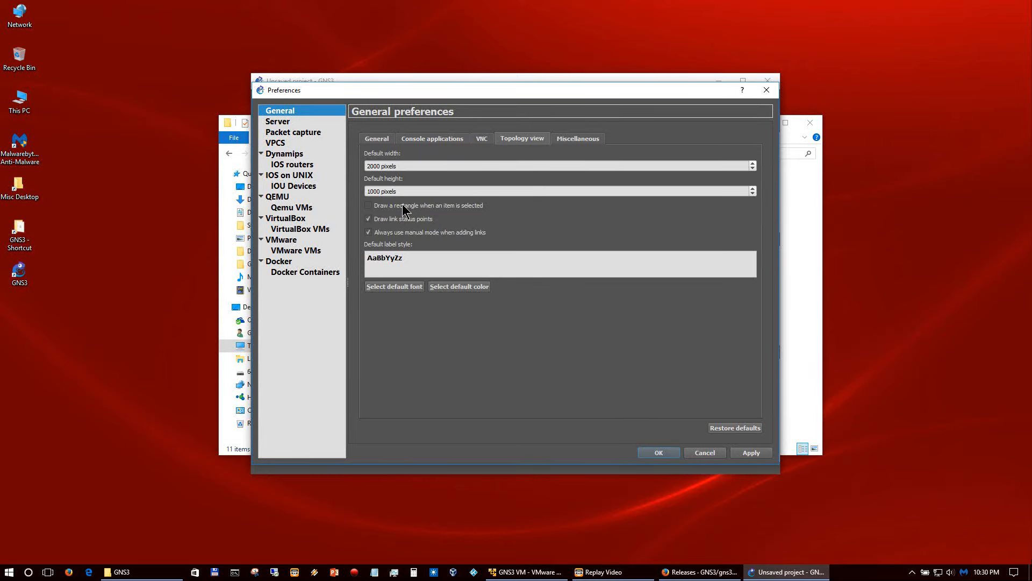
click(589, 139)
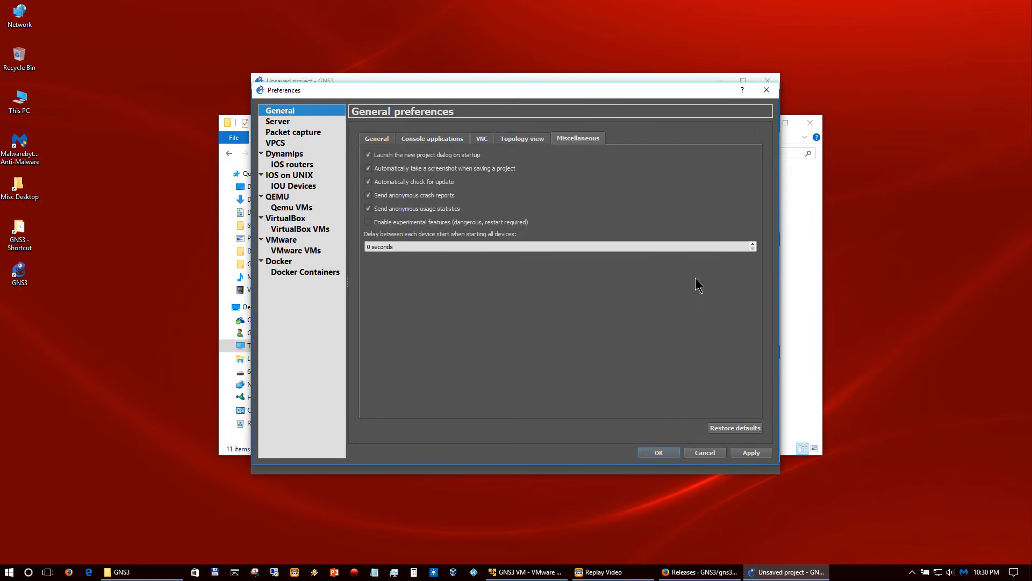
click(748, 456)
click(659, 452)
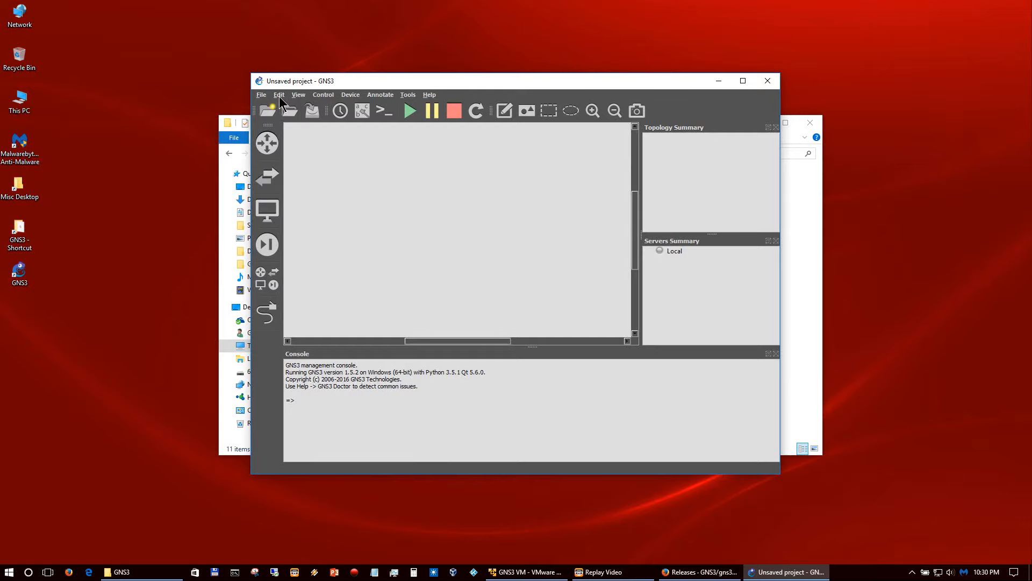
Step: Close GNS3 and relaunch it from the desktop
click(768, 81)
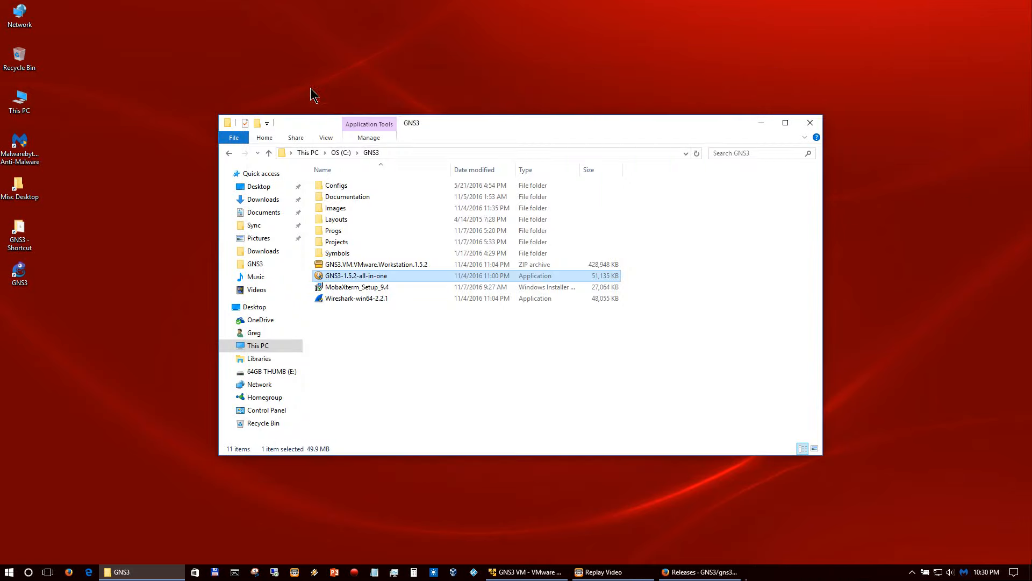
double_click(19, 273)
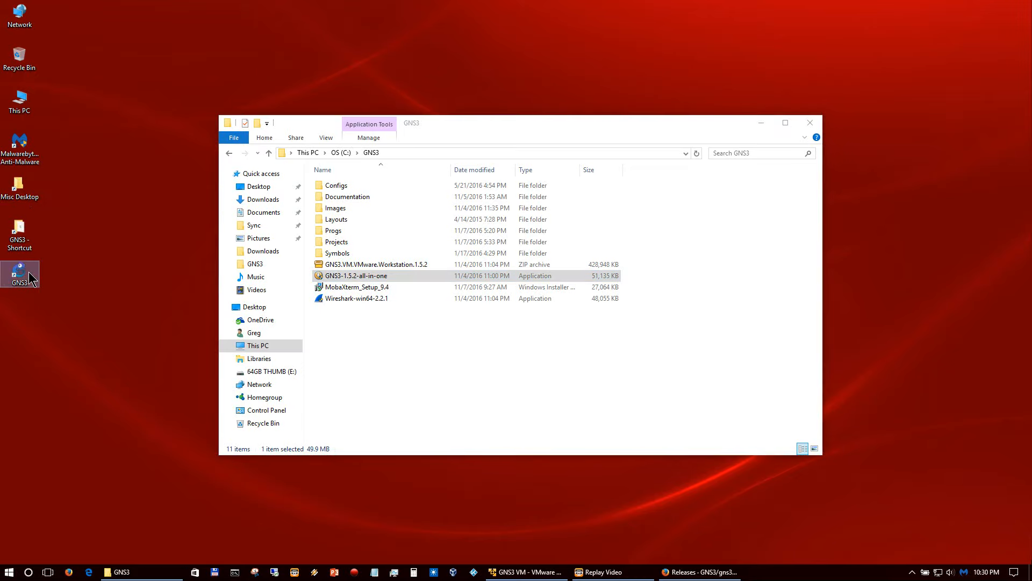
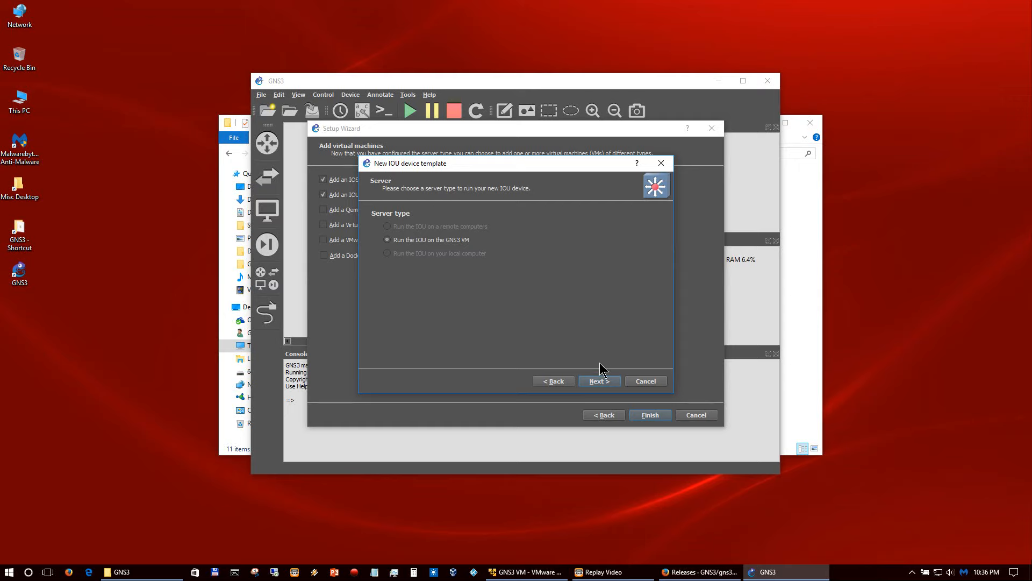
Step: Create an IOU device template named IOU_Switch on the GNS3 VM using the L2 image i86bi-linux-l2-adventerprise-15.1b.bin
click(614, 383)
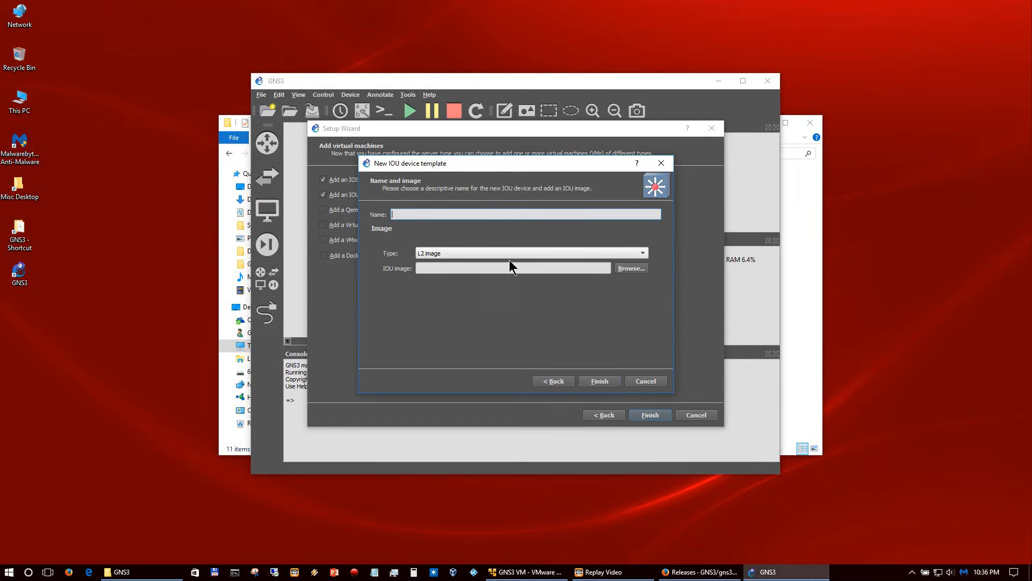
click(632, 269)
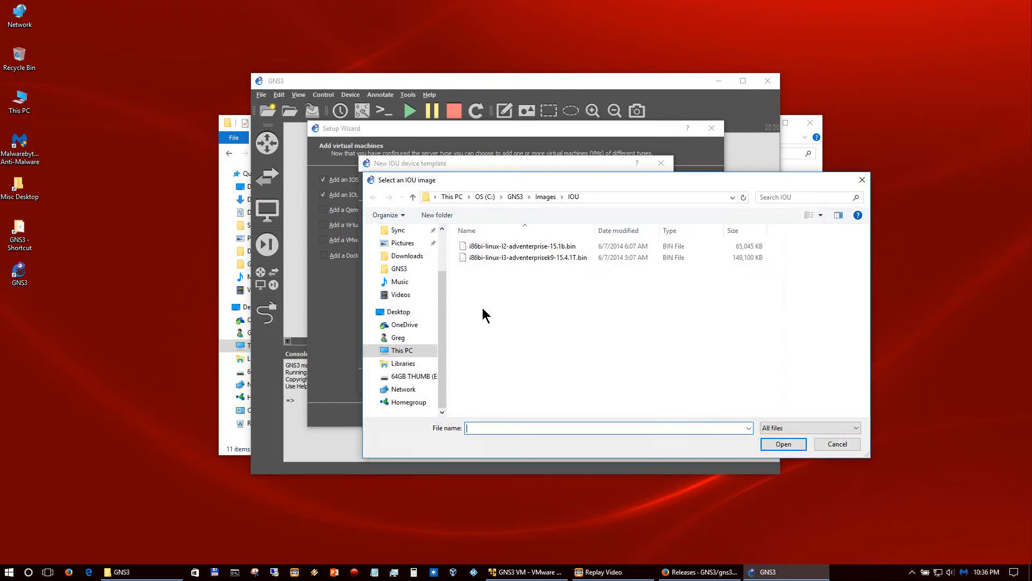
double_click(527, 246)
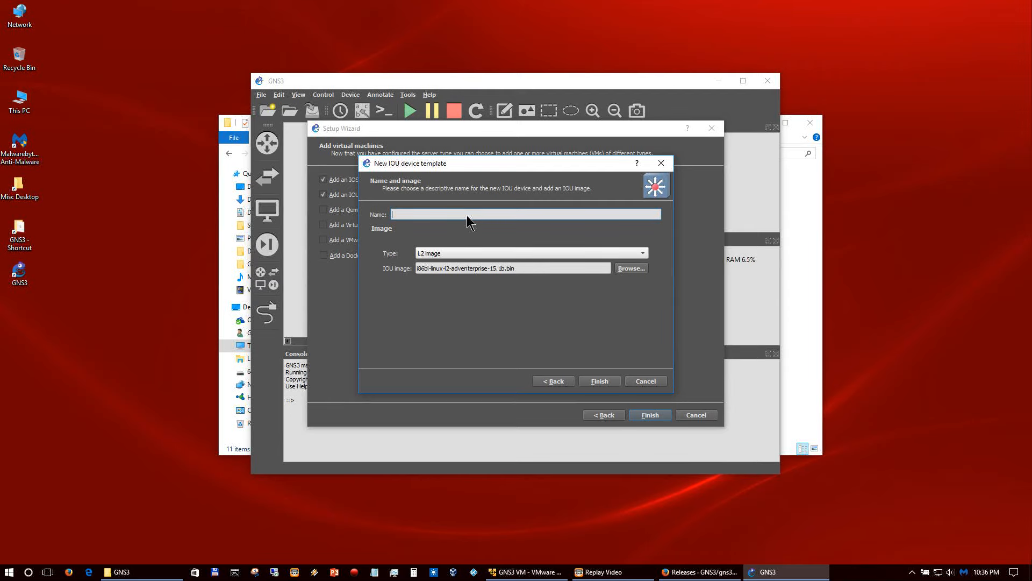
text(IOU_Switch)
key(Return)
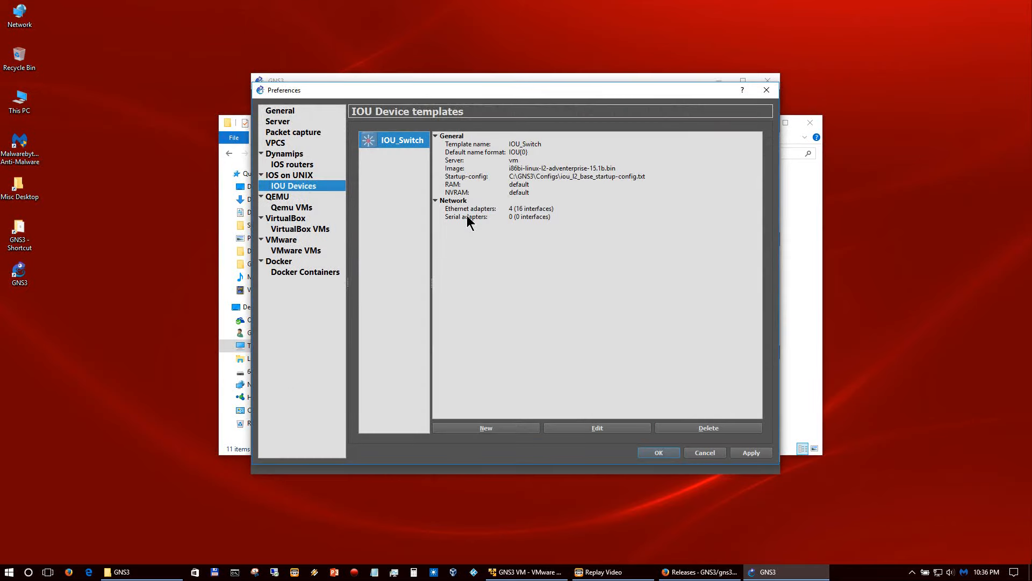
Step: Start a second IOU device template running on the GNS3 VM and have it use a new image instead of an existing one
click(503, 430)
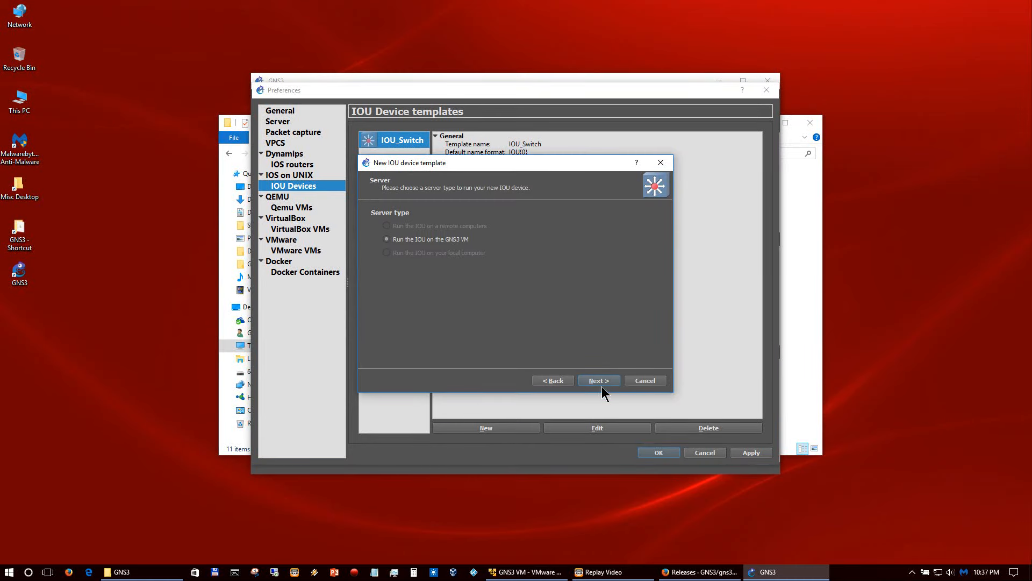
click(601, 384)
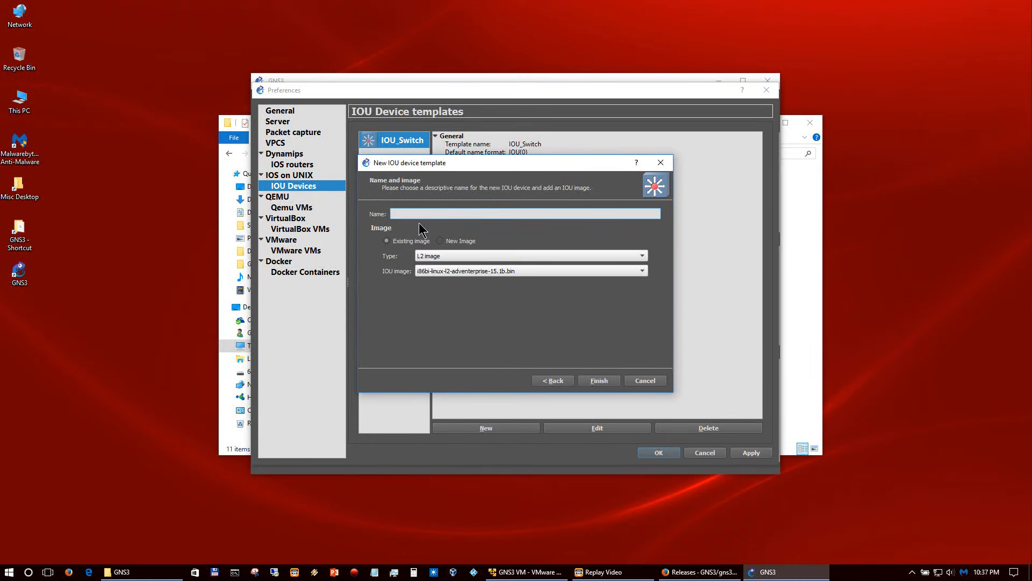
click(442, 242)
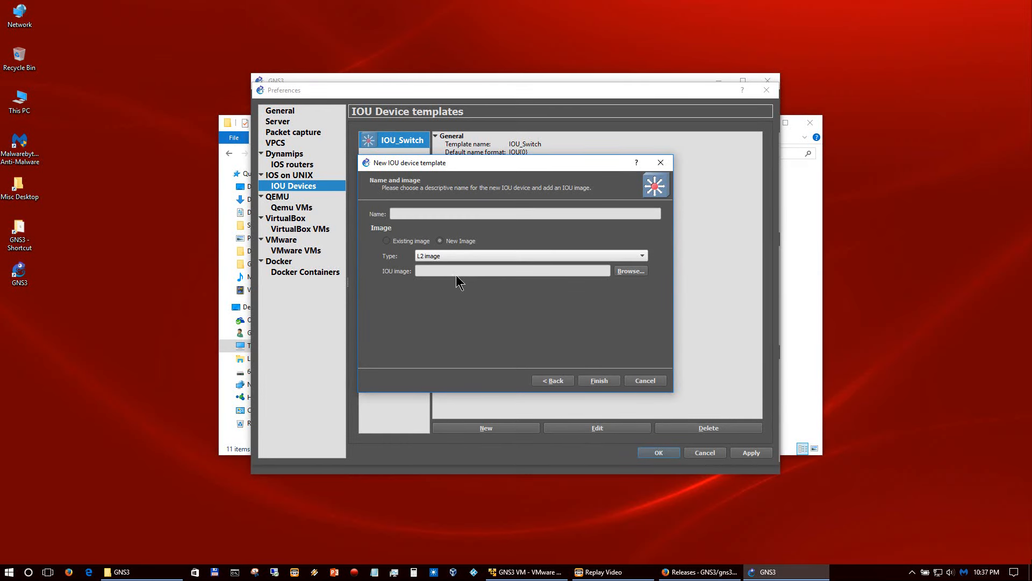
click(387, 240)
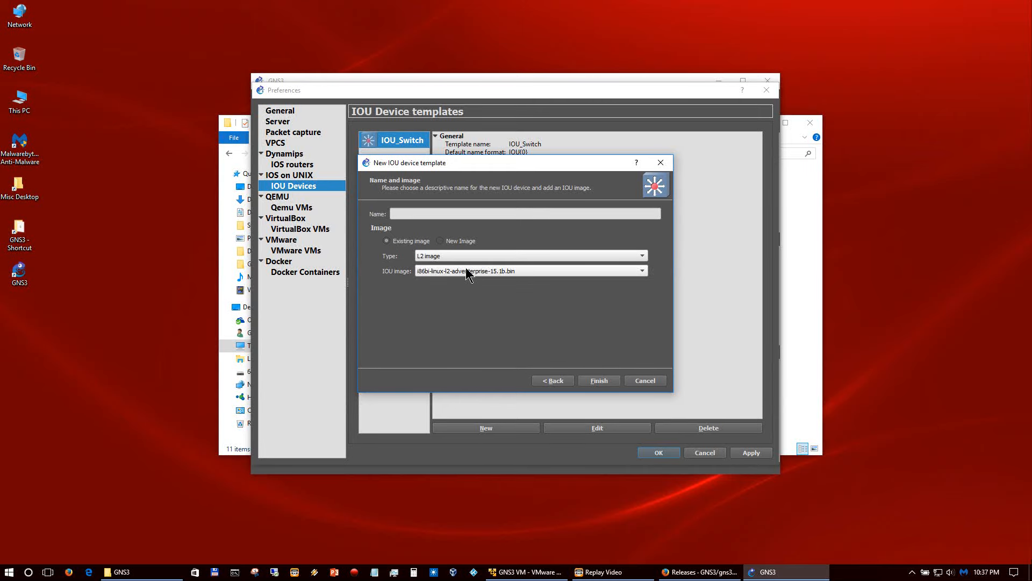
click(440, 241)
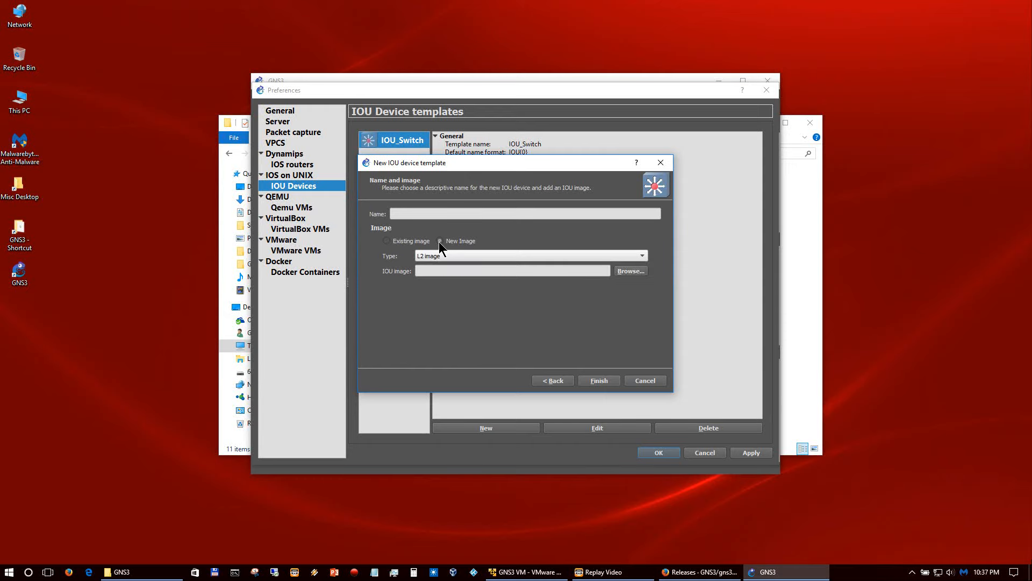
Step: Set the template's image type to L3 image and load i86bi-linux-l3-adventerprisek9-15.4.1T.bin as its IOU image
click(438, 255)
click(438, 270)
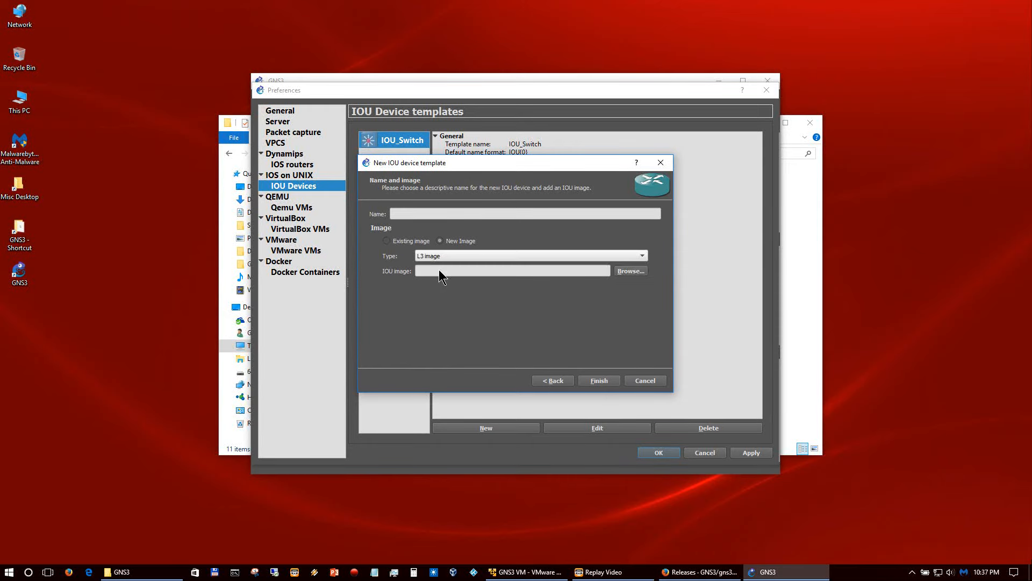
click(630, 271)
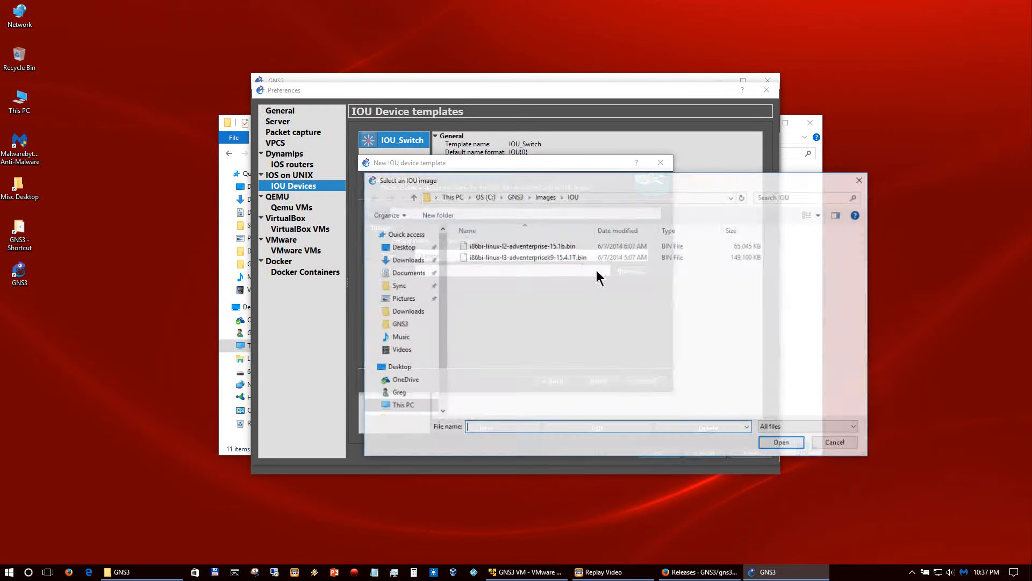
double_click(533, 253)
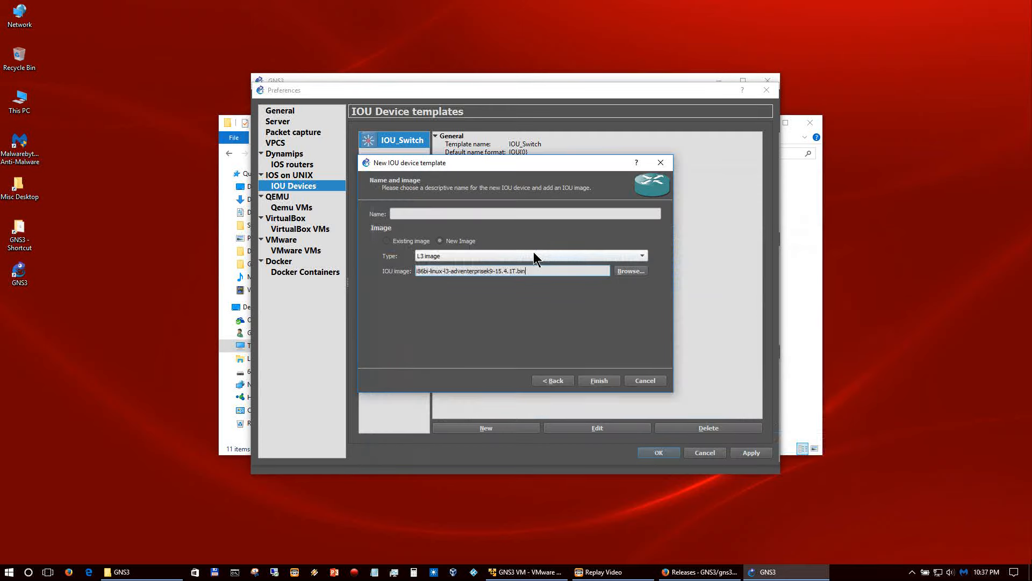
Step: Name the new template IOU_Router, finish creating it, and apply the IOU device preferences
click(441, 215)
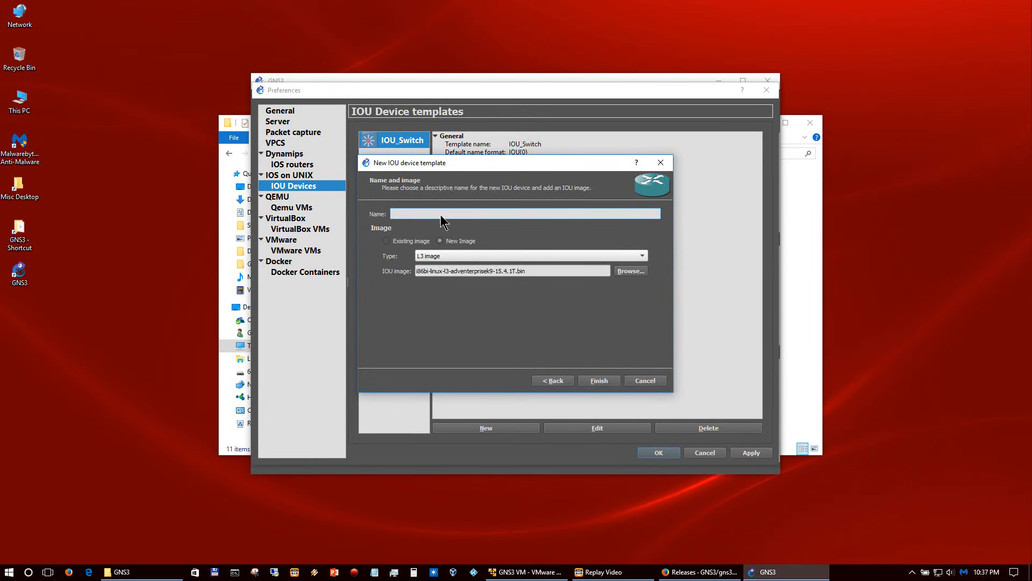
text(IOU_Router)
click(599, 380)
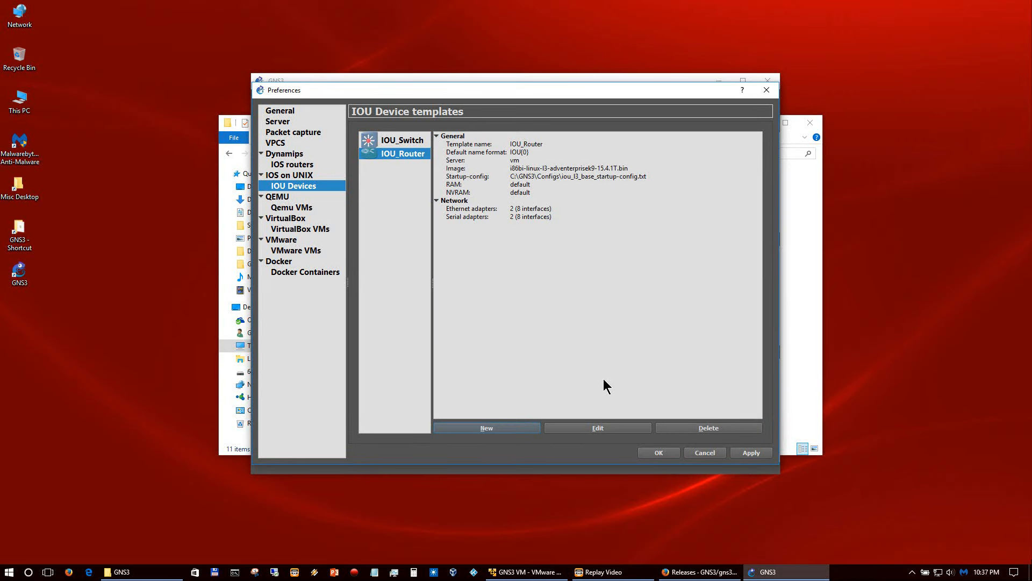
click(748, 452)
Step: Set the IOS on UNIX path to the IOURC license file to C:\GNS3\Images\iourc.txt and apply it
click(297, 177)
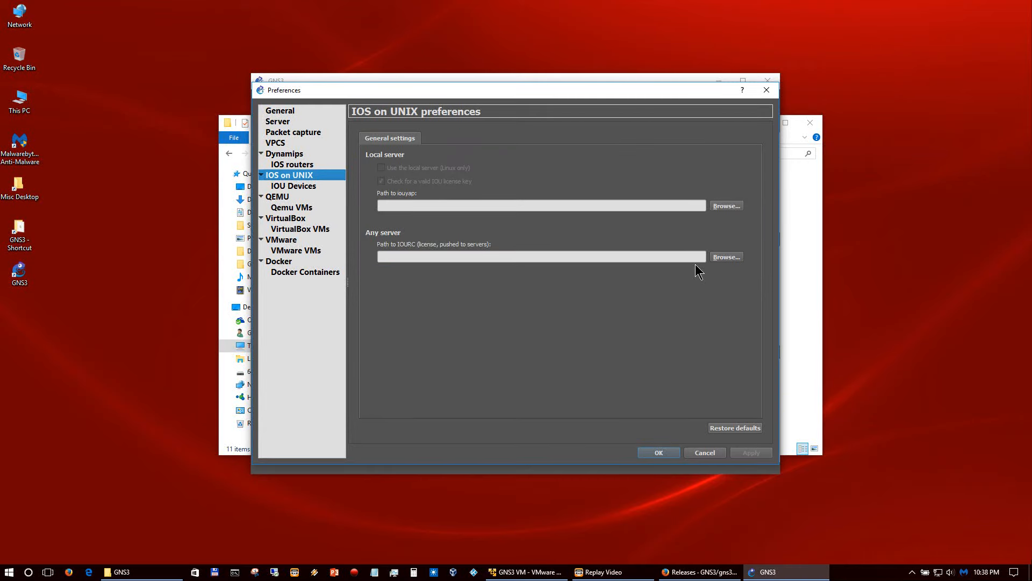
click(729, 257)
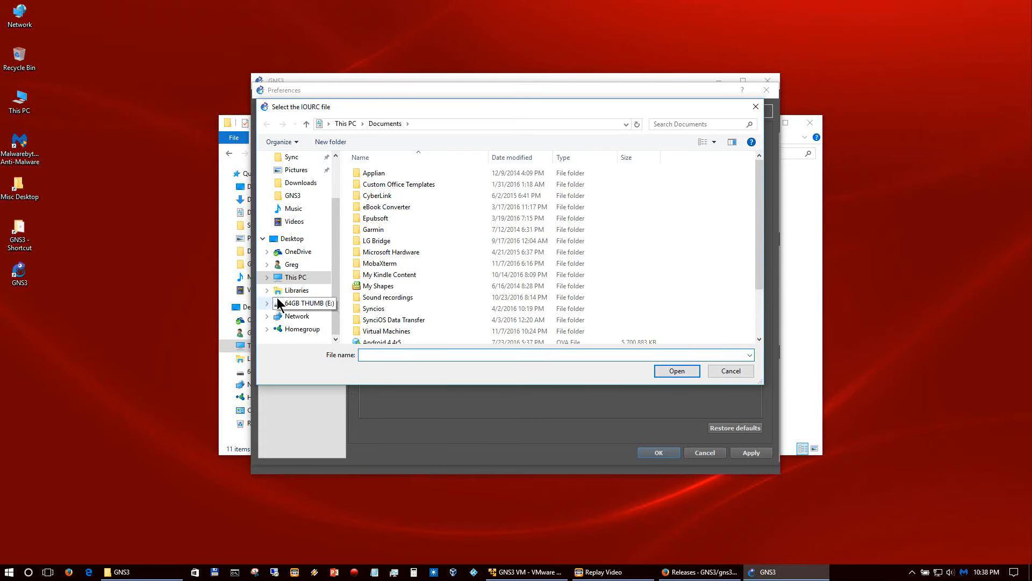
click(266, 277)
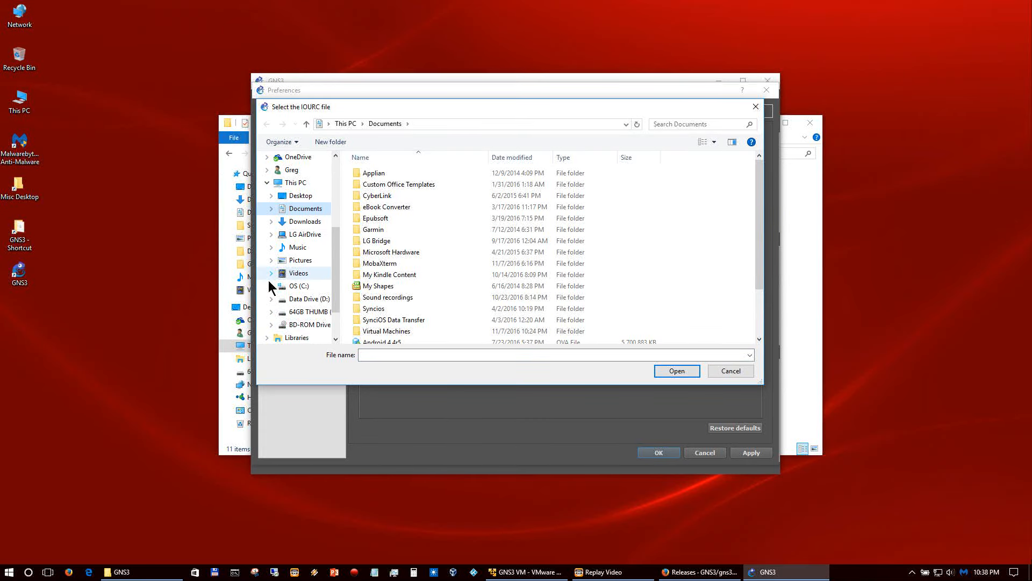
click(304, 290)
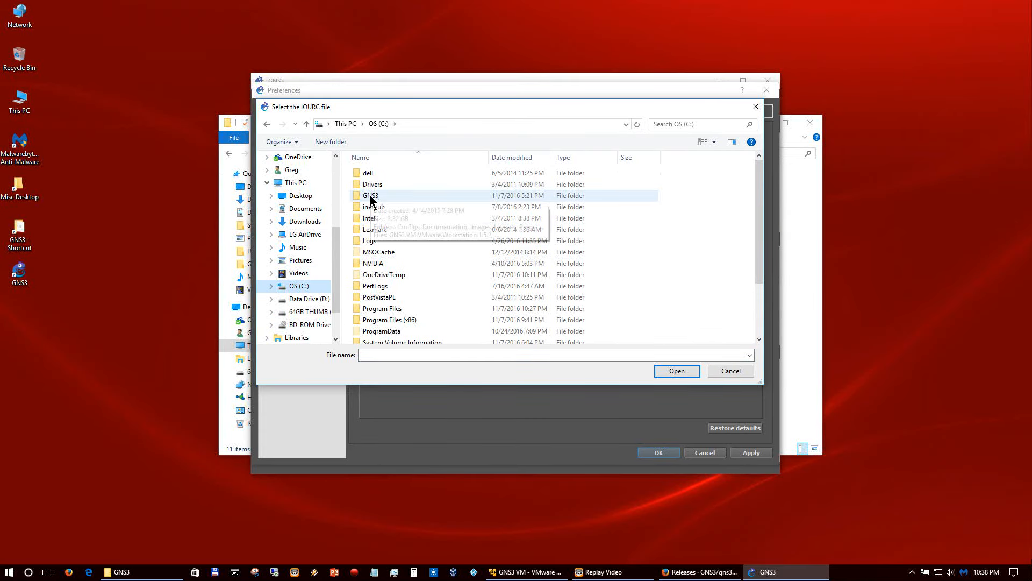
double_click(369, 195)
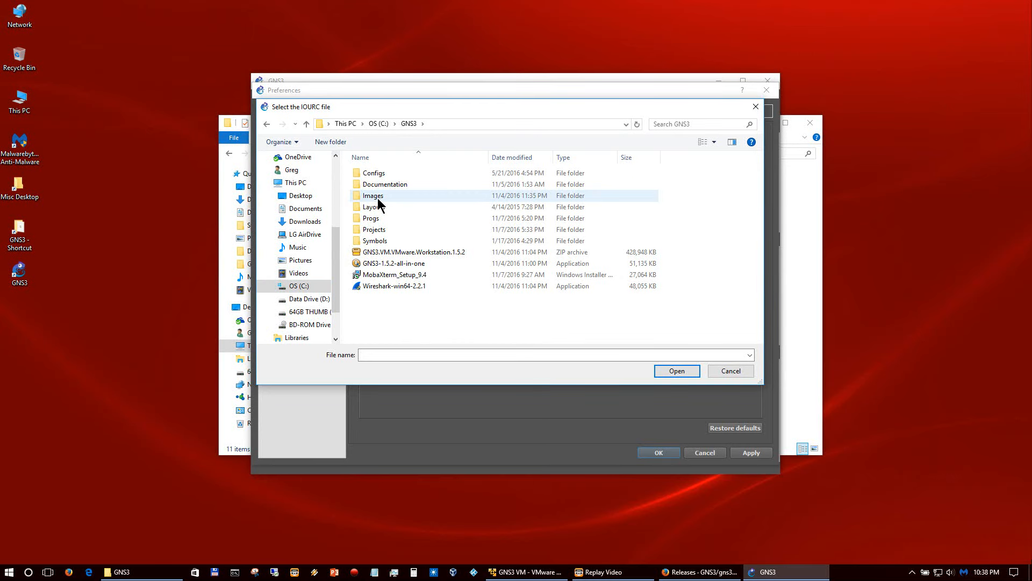
click(377, 197)
double_click(377, 198)
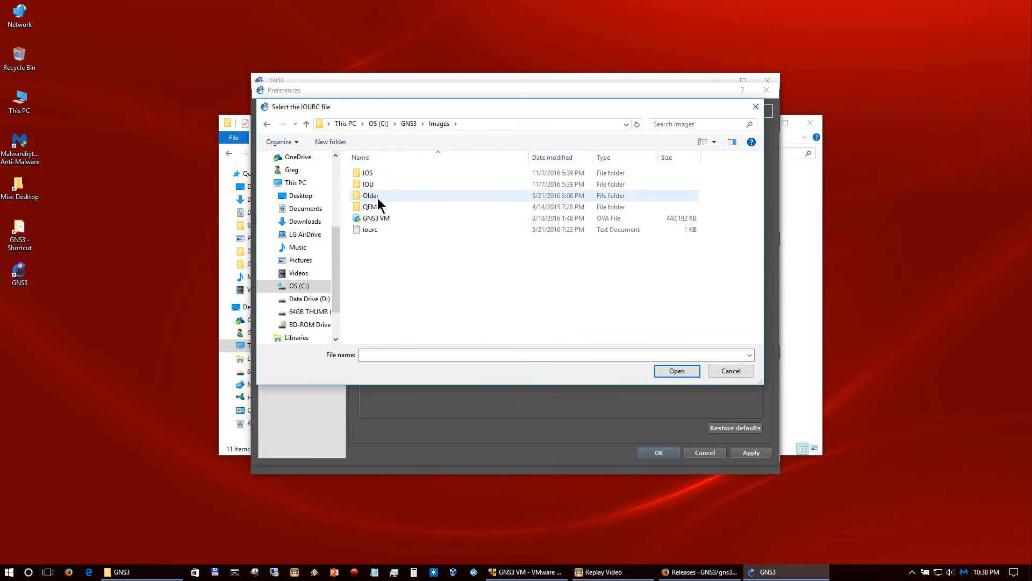
click(362, 230)
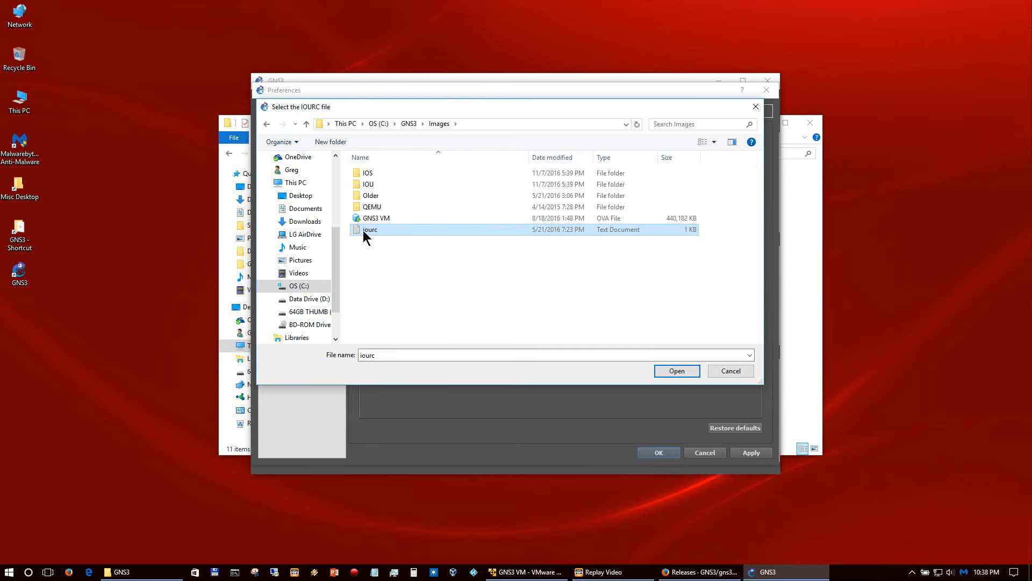
double_click(362, 230)
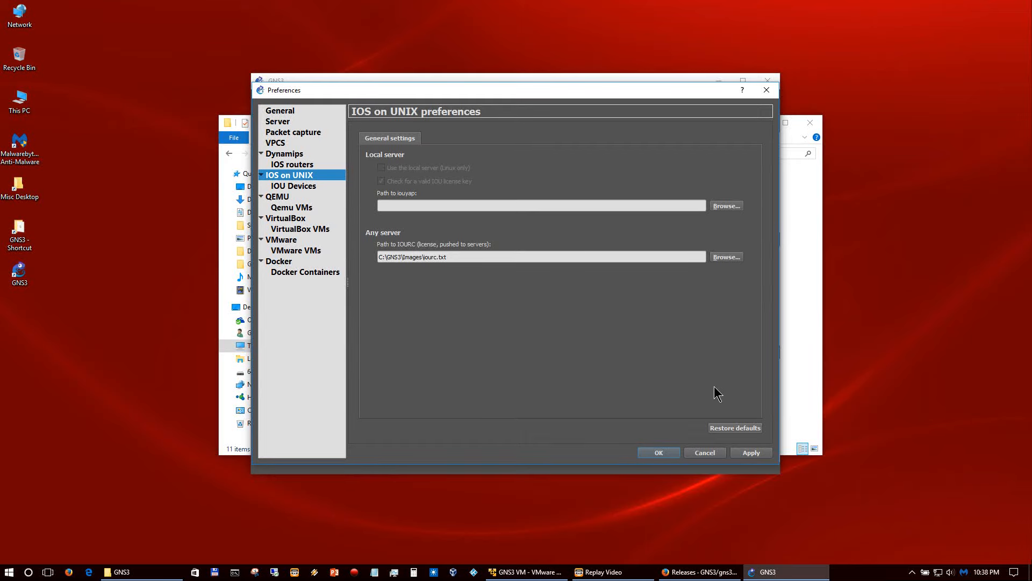
click(743, 452)
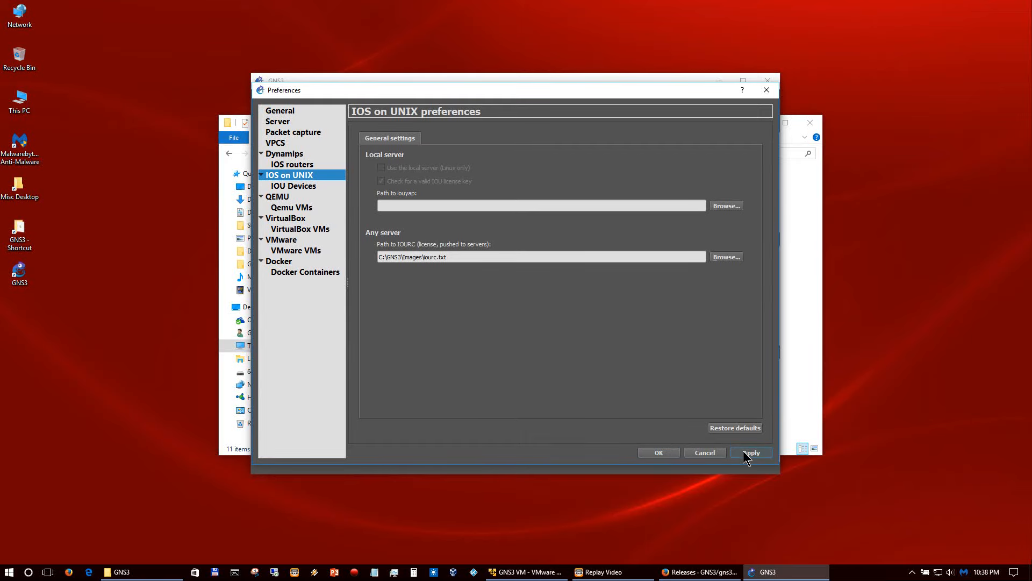
Step: Accept and close the preferences, and dismiss the new project dialog without creating a project
click(647, 452)
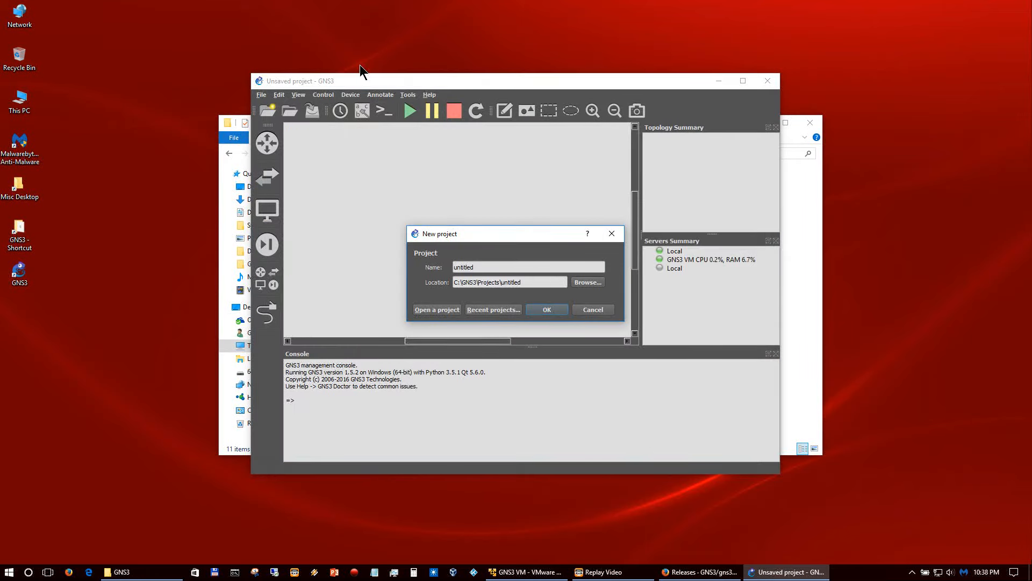
click(593, 310)
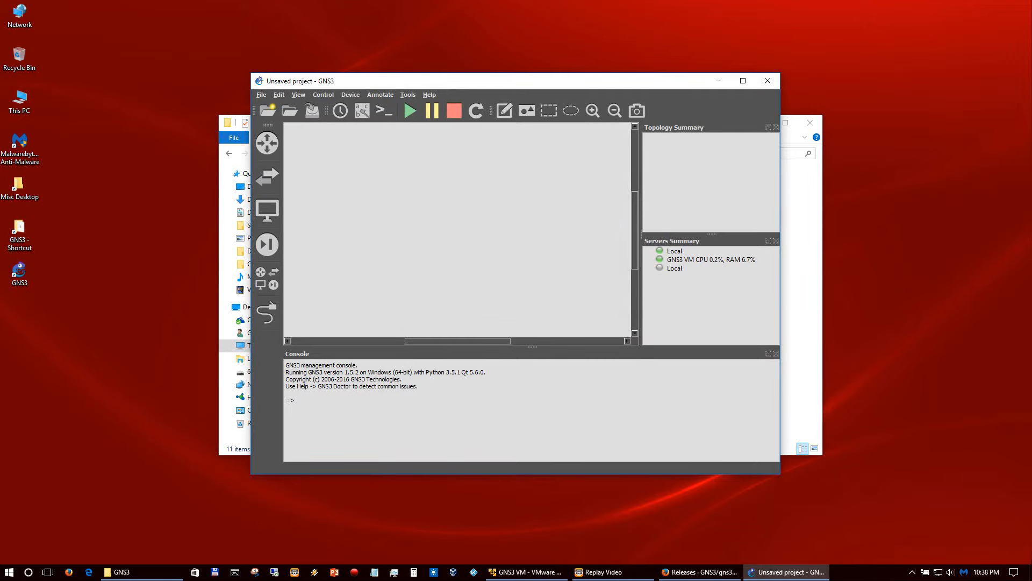
Step: Review the preferences for console applications, VNC, topology view, miscellaneous, server, Dynamips, IOS routers and IOS on UNIX
click(280, 95)
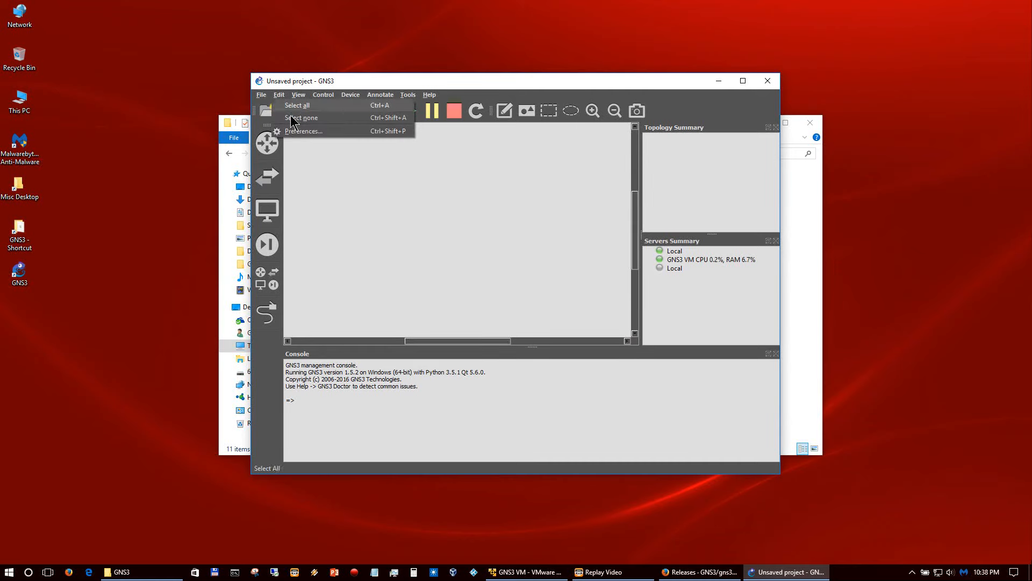
click(309, 132)
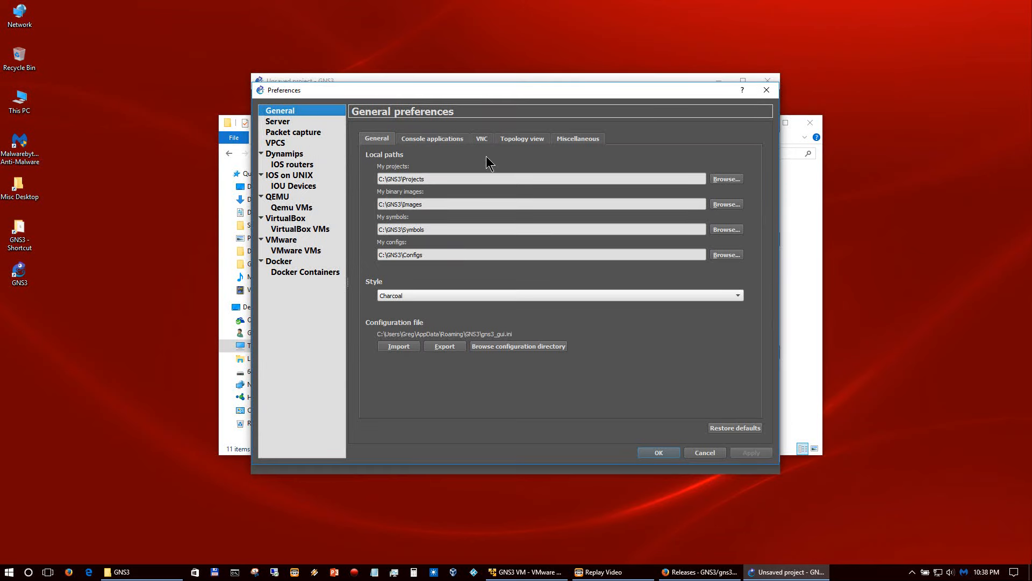
click(433, 135)
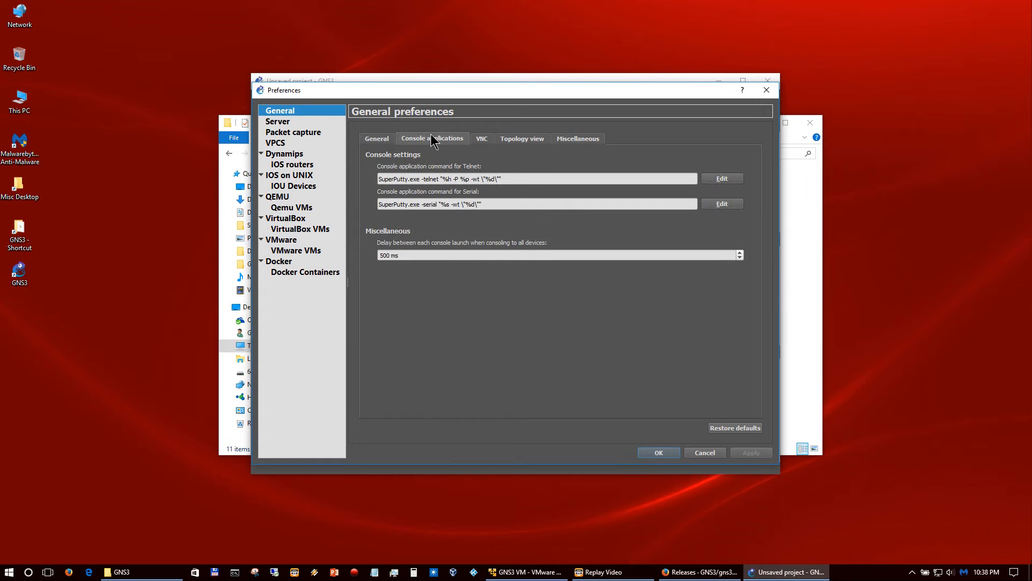
click(488, 139)
click(513, 141)
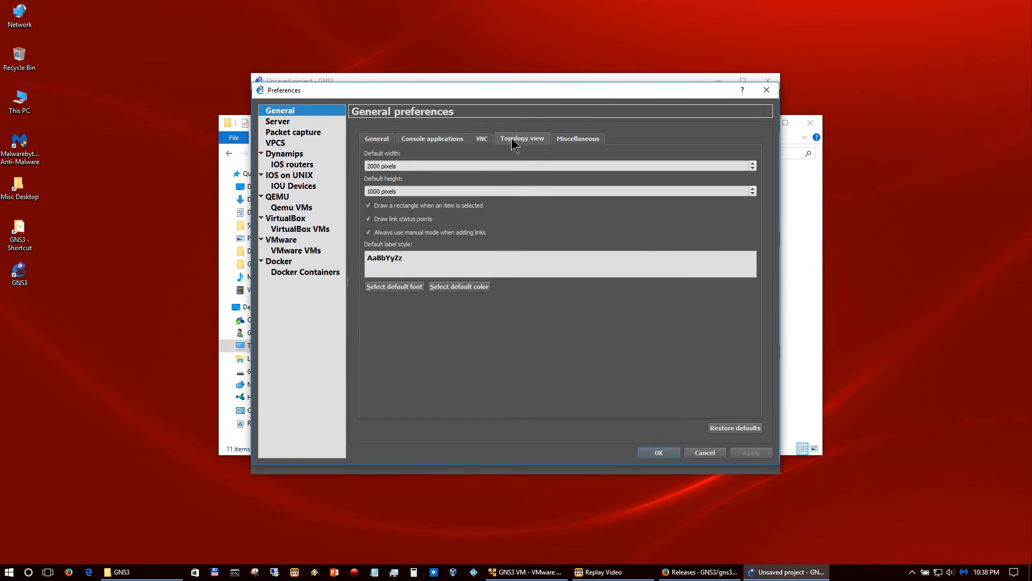
click(568, 137)
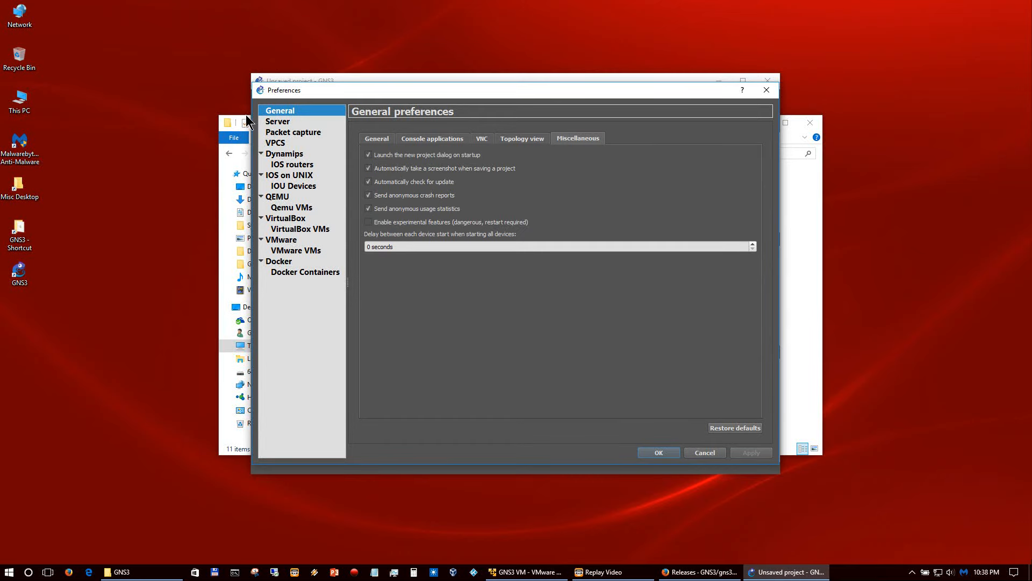
click(280, 121)
click(298, 154)
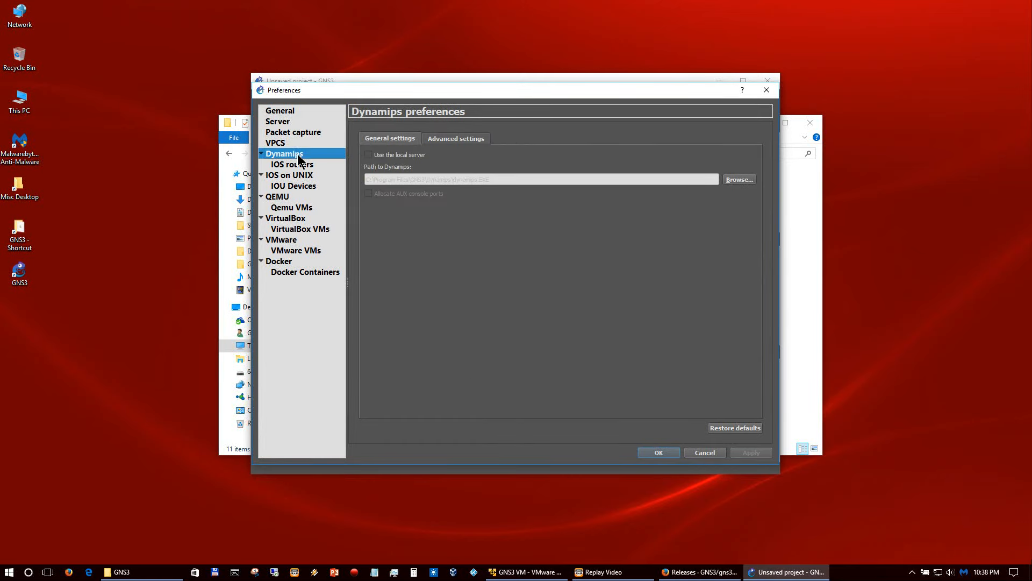
click(294, 164)
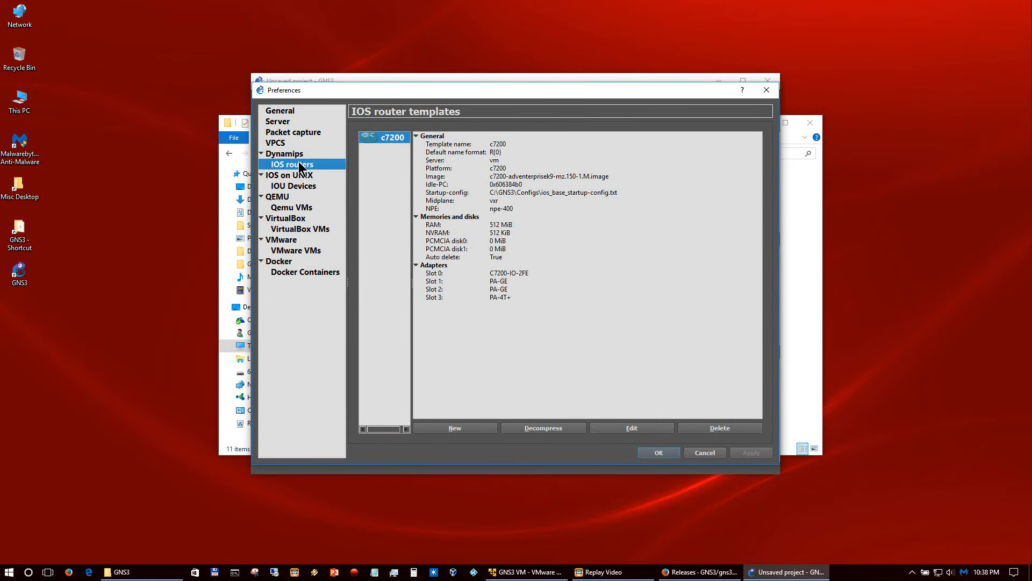
click(296, 178)
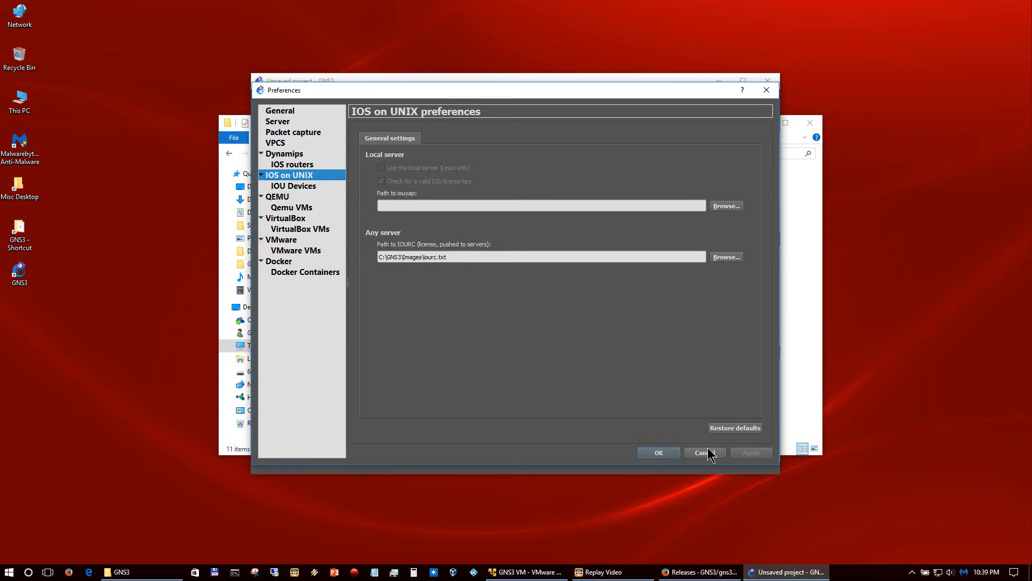
click(659, 452)
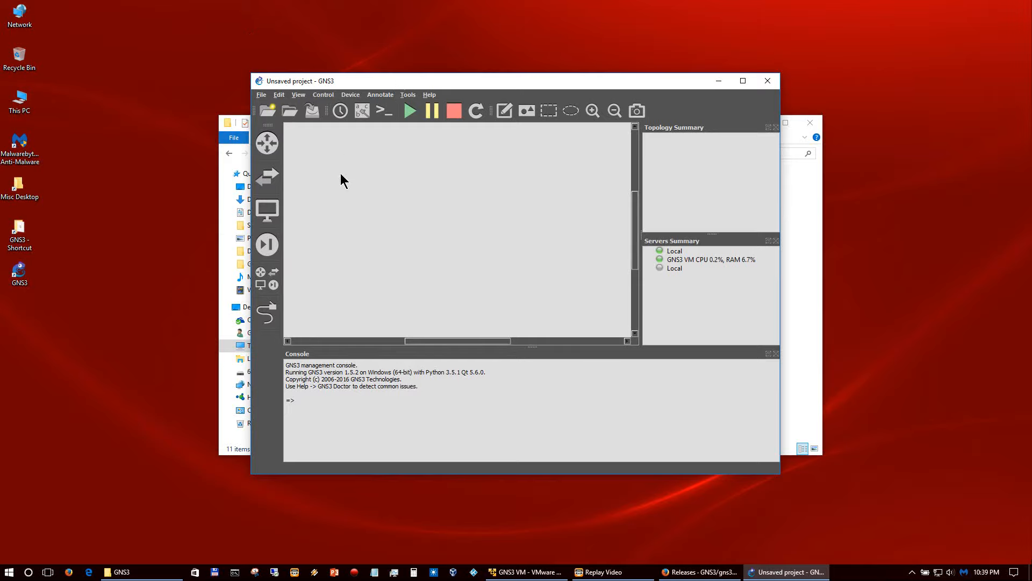
Step: Place a c7200 router, an IOU_Router and an IOU_Switch in the workspace in a triangle, with the c7200 uppermost
click(267, 278)
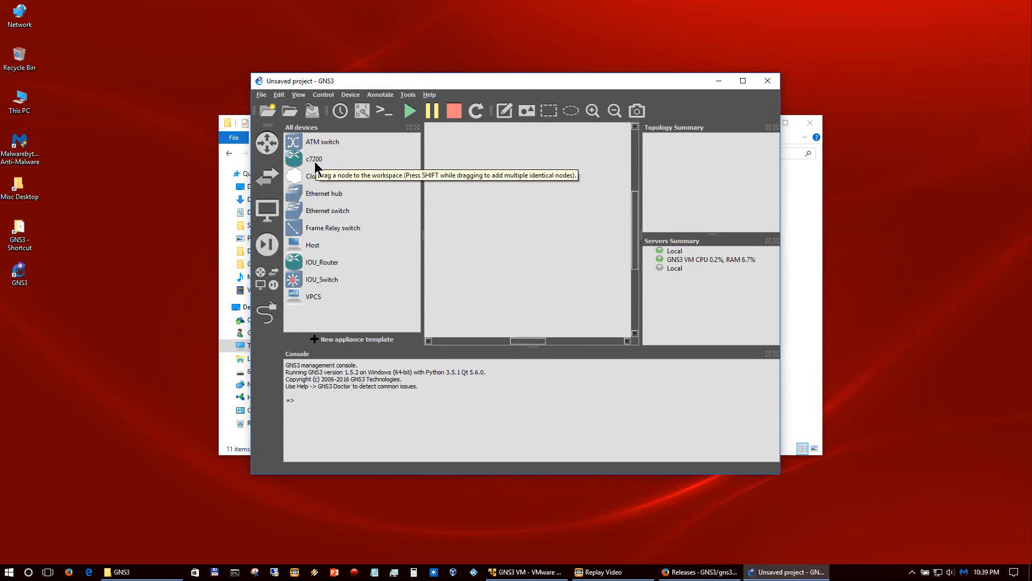
drag(315, 165, 526, 176)
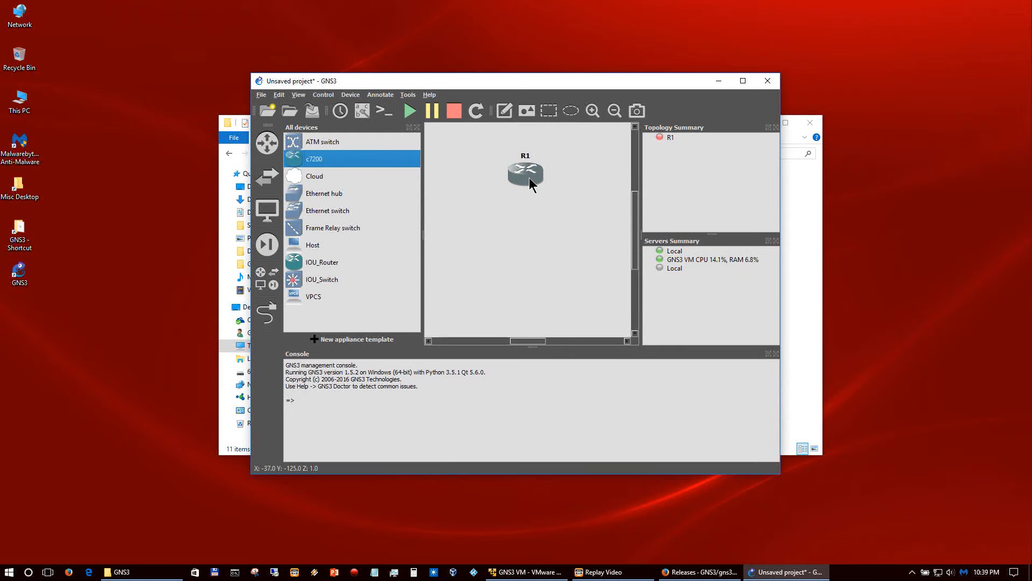
click(320, 268)
drag(482, 246, 484, 248)
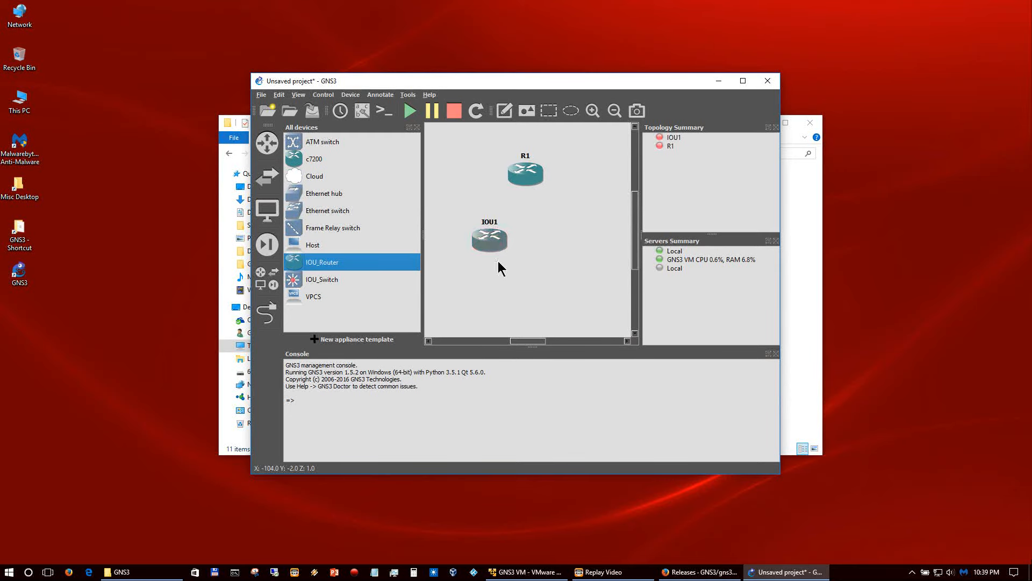
click(318, 280)
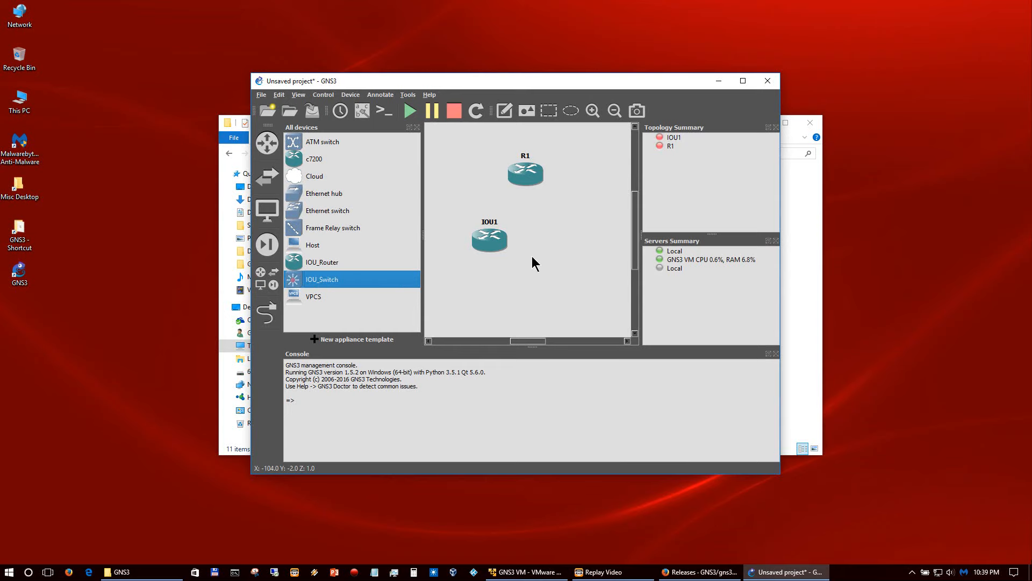
click(589, 234)
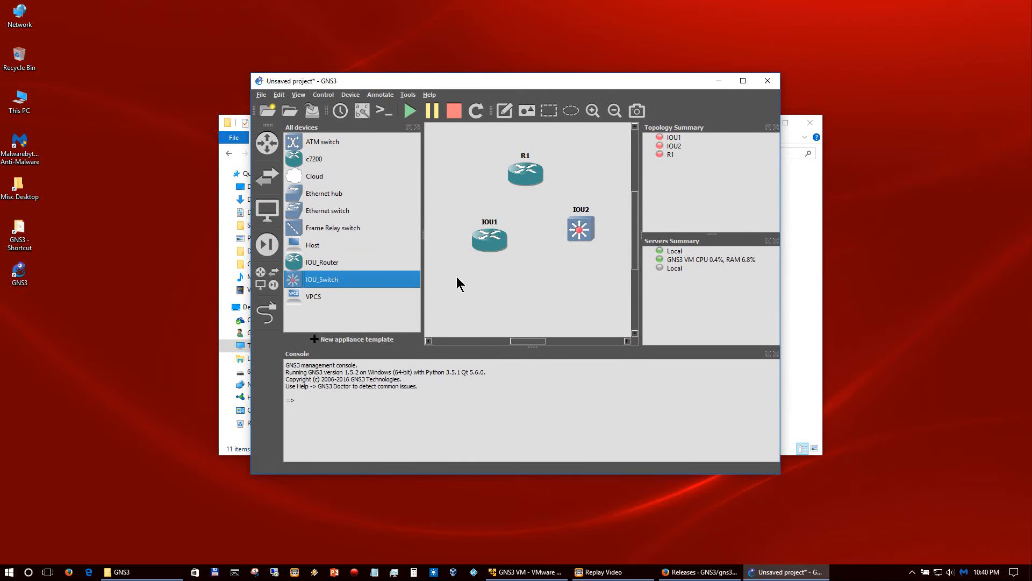
Step: Link R1's Serial3/0 interface to Serial2/0 on IOU1
click(267, 312)
click(528, 171)
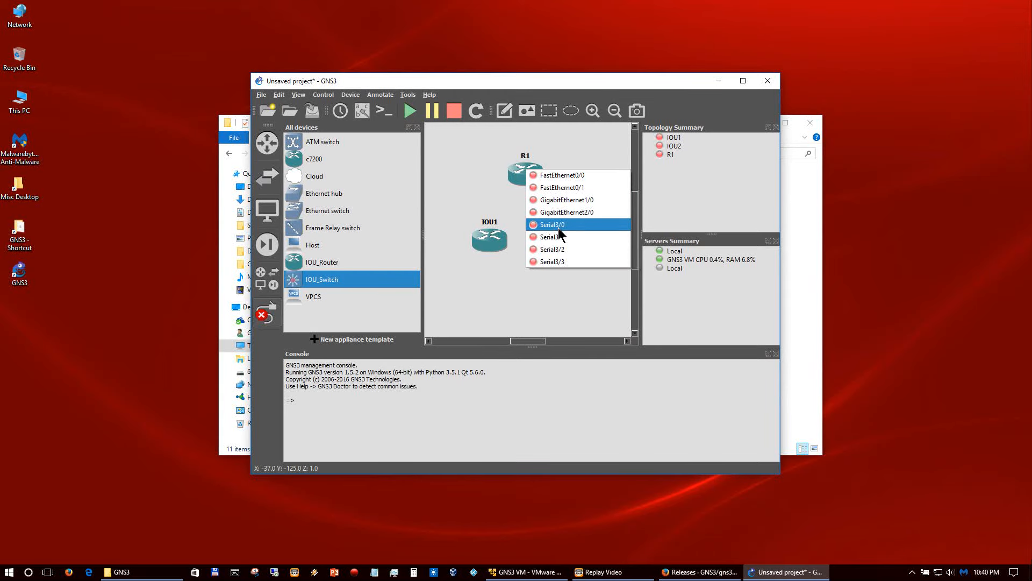
click(559, 226)
click(488, 240)
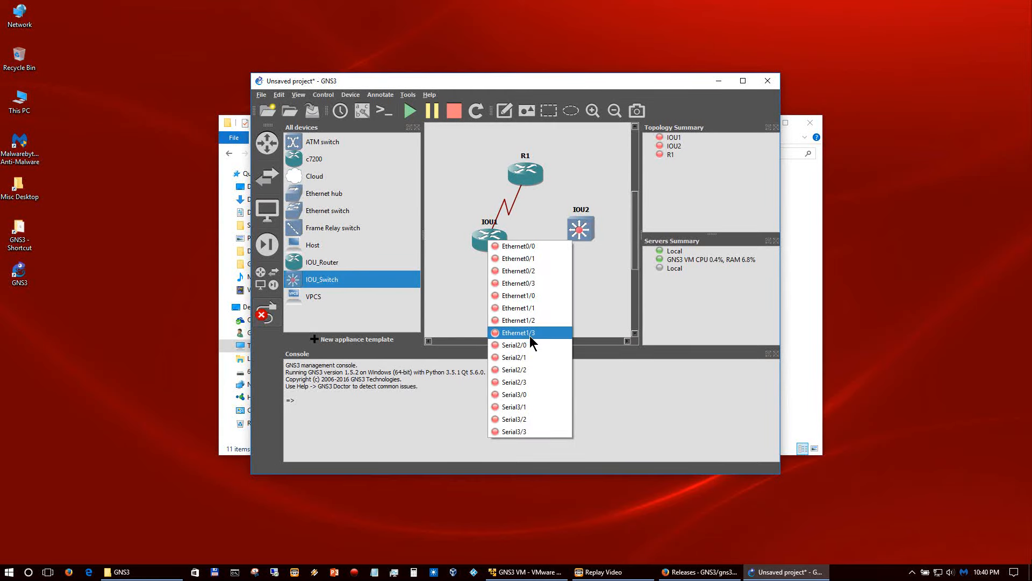
click(534, 346)
Step: Link R1's FastEthernet0/0 interface to Ethernet0/0 on the IOU2 switch
click(545, 185)
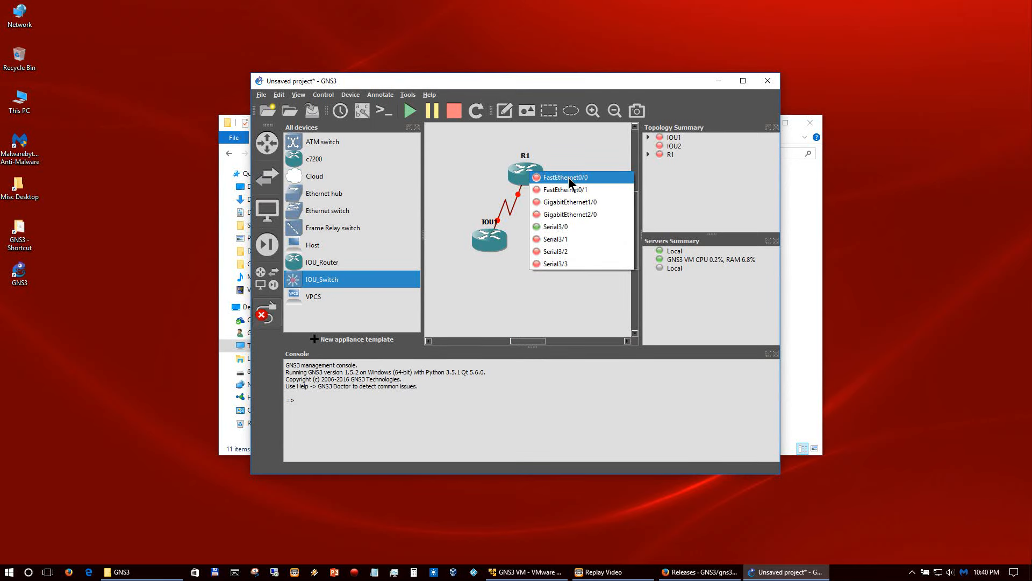
click(569, 179)
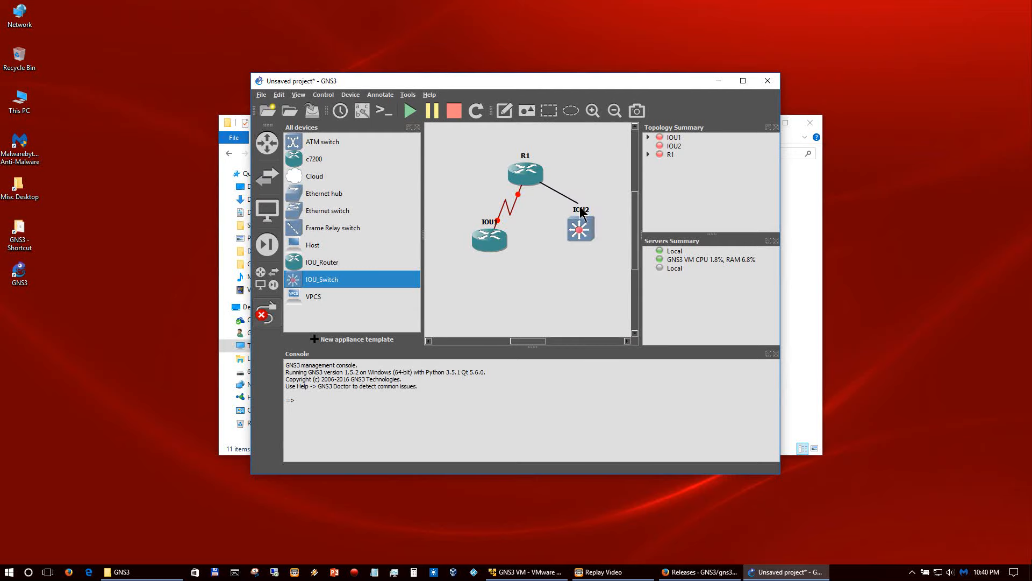
click(584, 226)
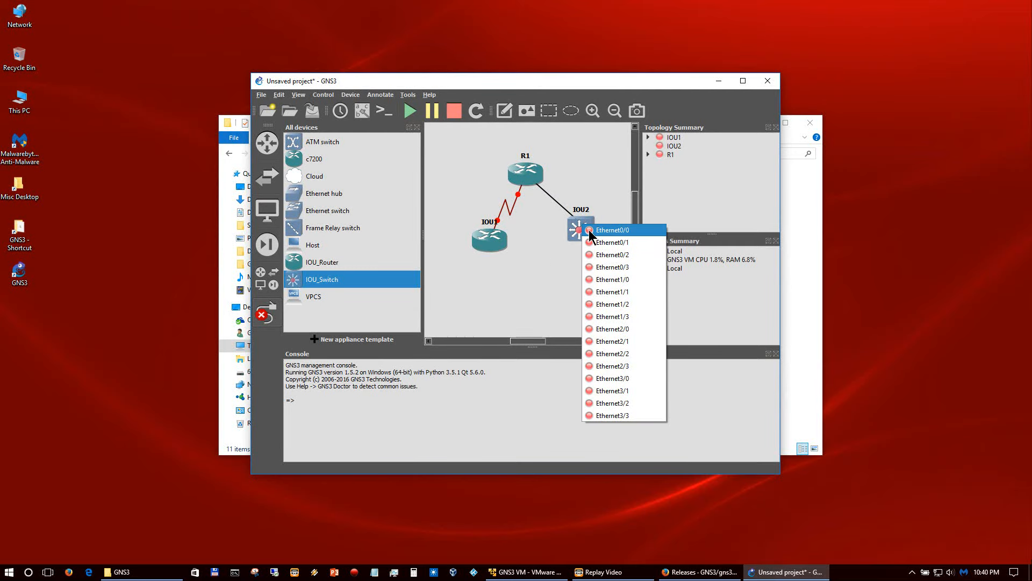
click(598, 231)
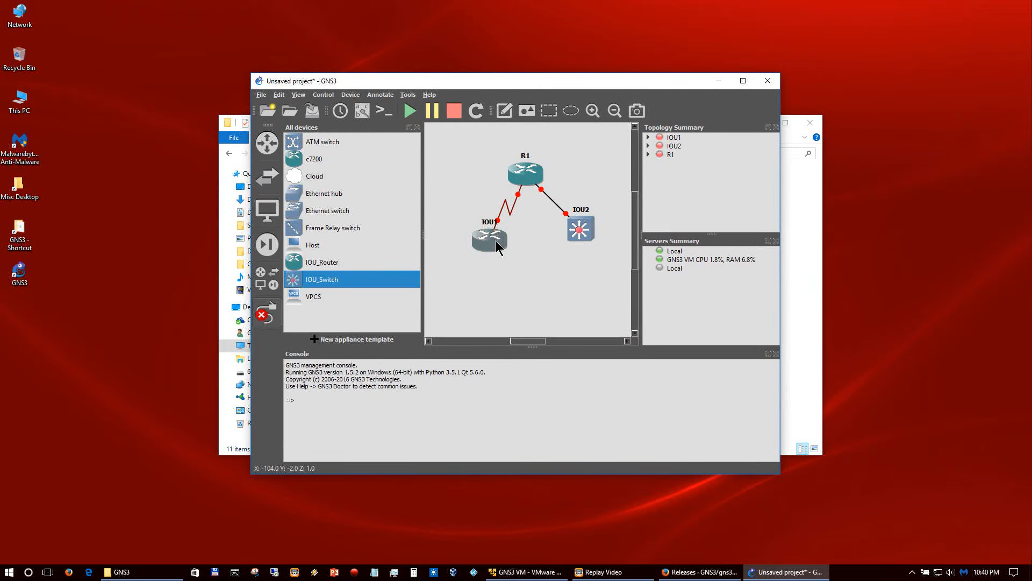
Step: Link IOU1's Ethernet0/0 interface to Ethernet0/1 on IOU2, and start all devices in the topology
click(498, 239)
click(511, 246)
click(579, 240)
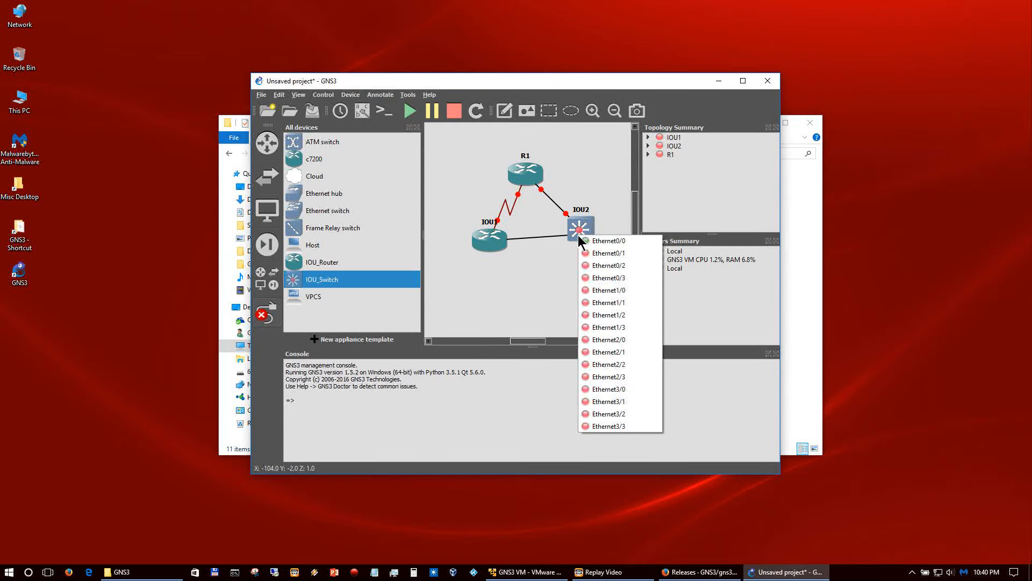
click(603, 255)
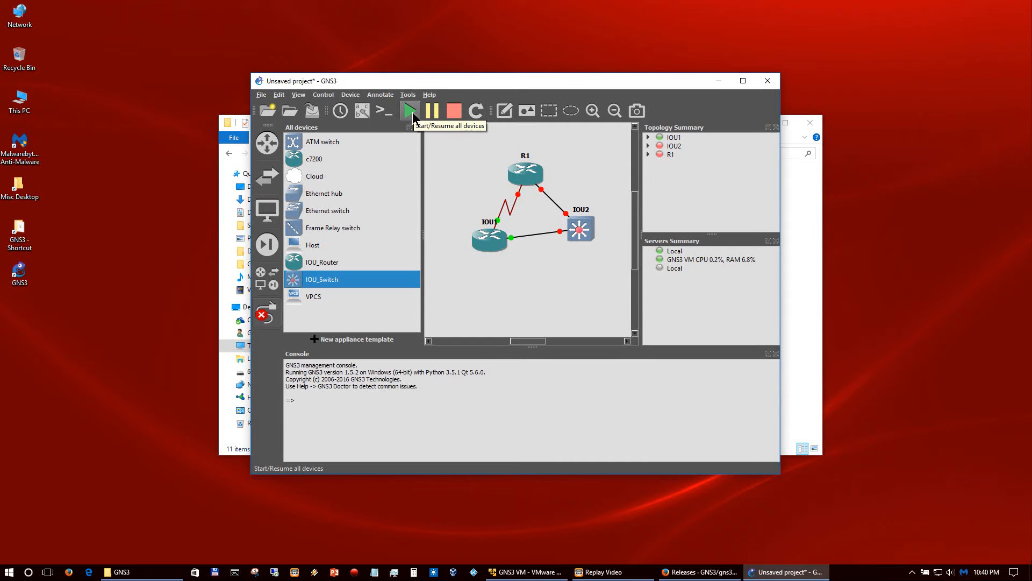
click(410, 111)
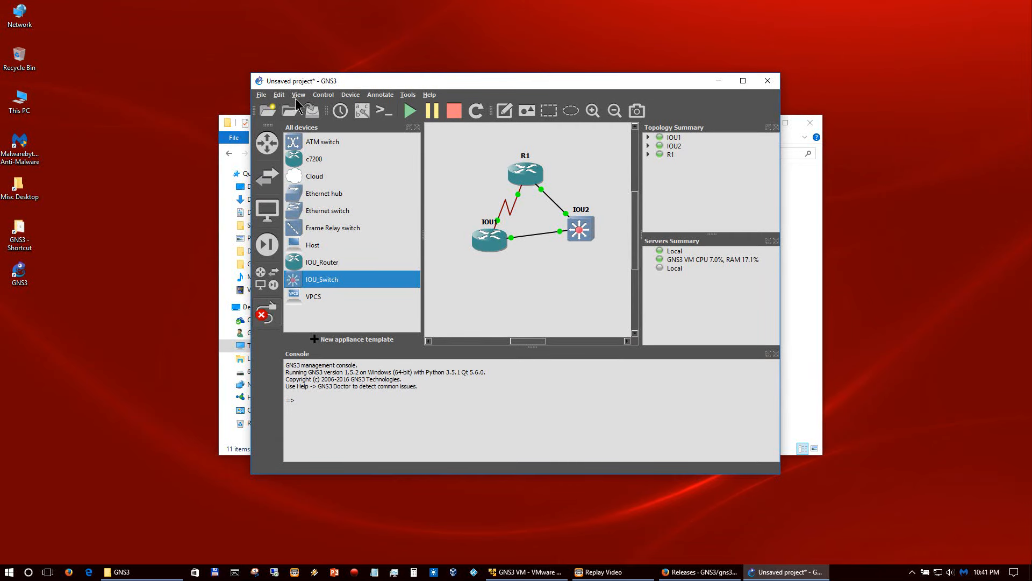
click(804, 220)
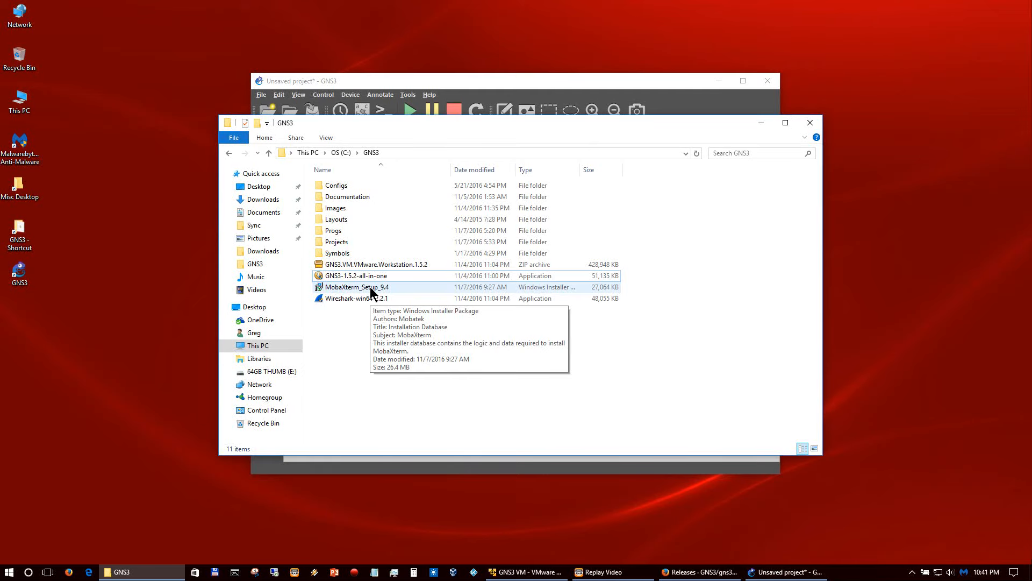
click(421, 82)
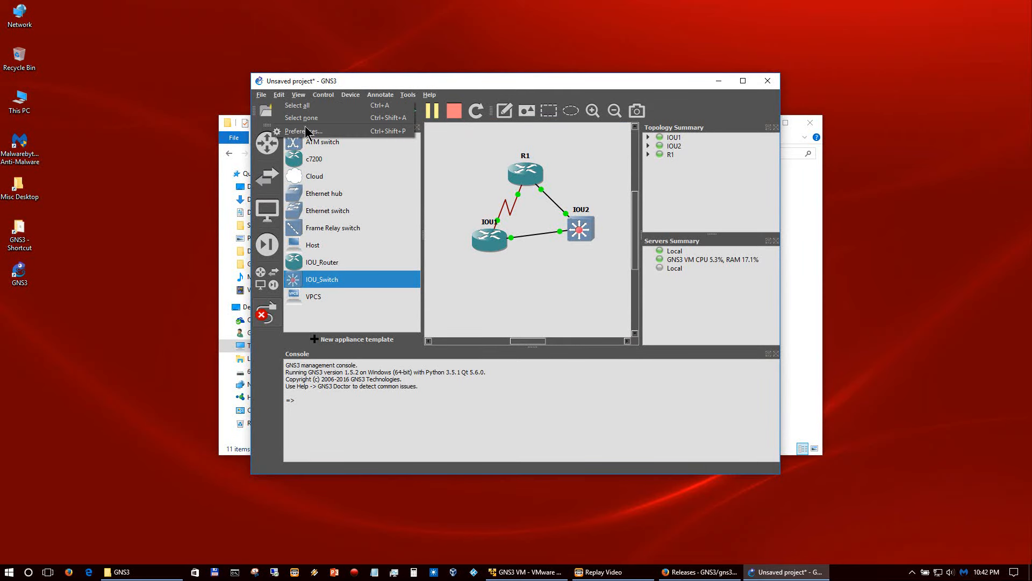
Step: Set the Telnet console application to the predefined Putty (included with GNS3) command and save the preferences
key(ctrl+shift+p)
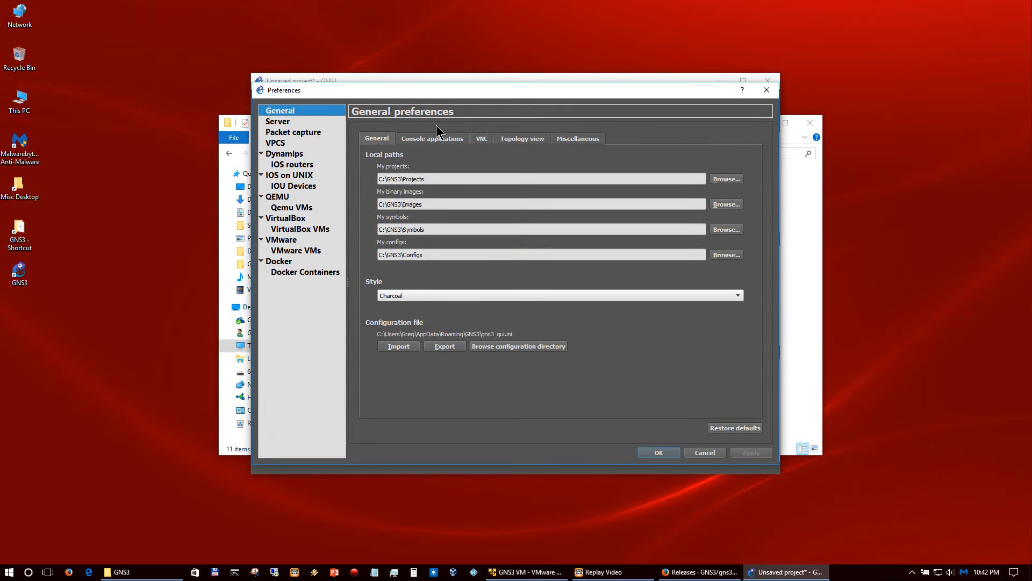
click(433, 139)
click(720, 178)
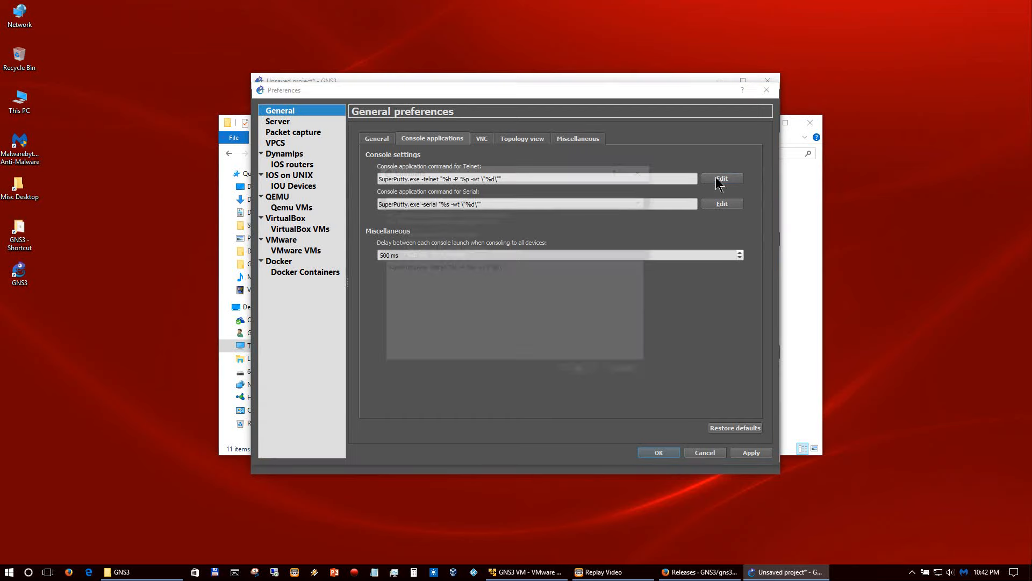
click(417, 199)
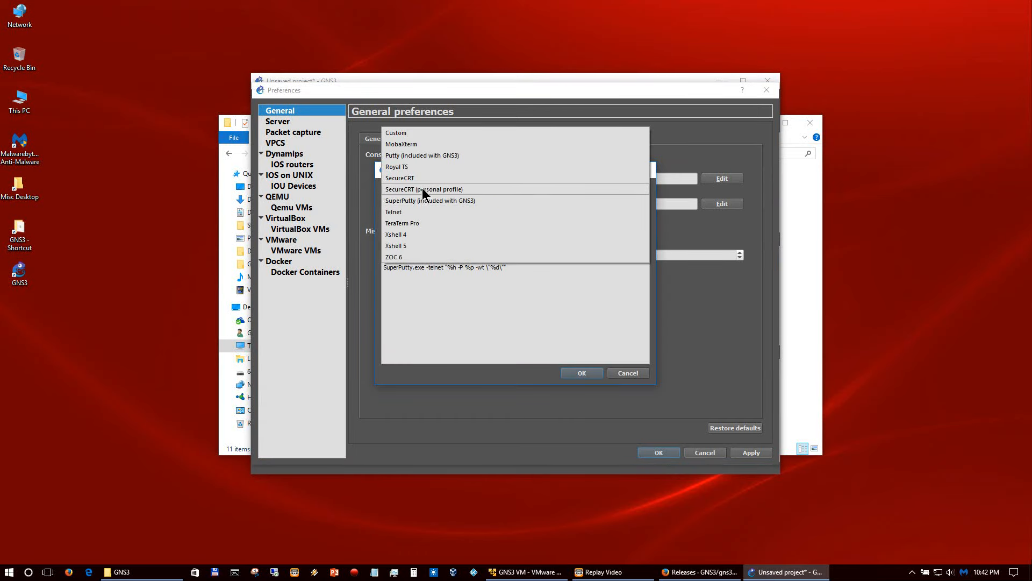
click(424, 155)
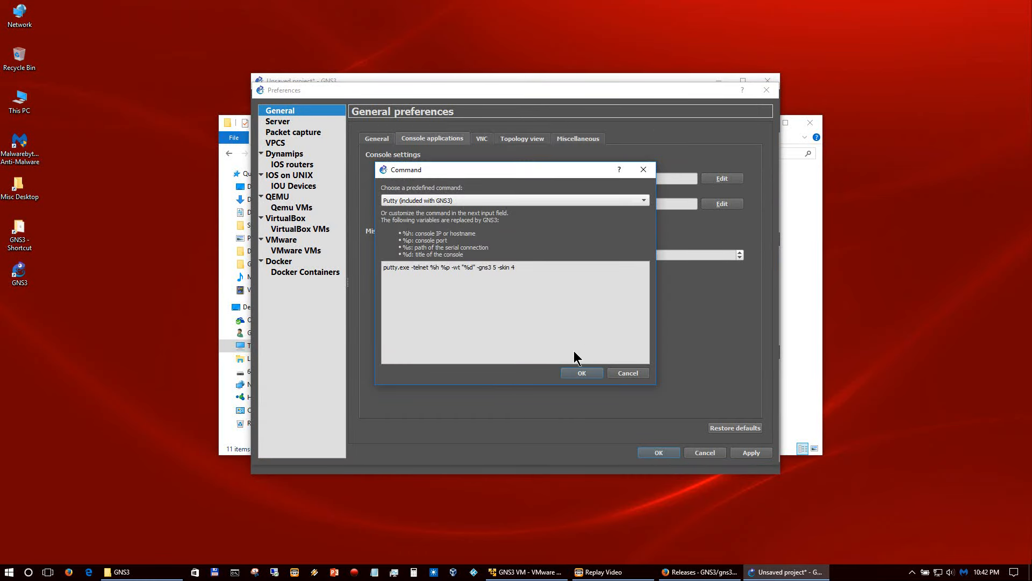
click(585, 372)
click(656, 453)
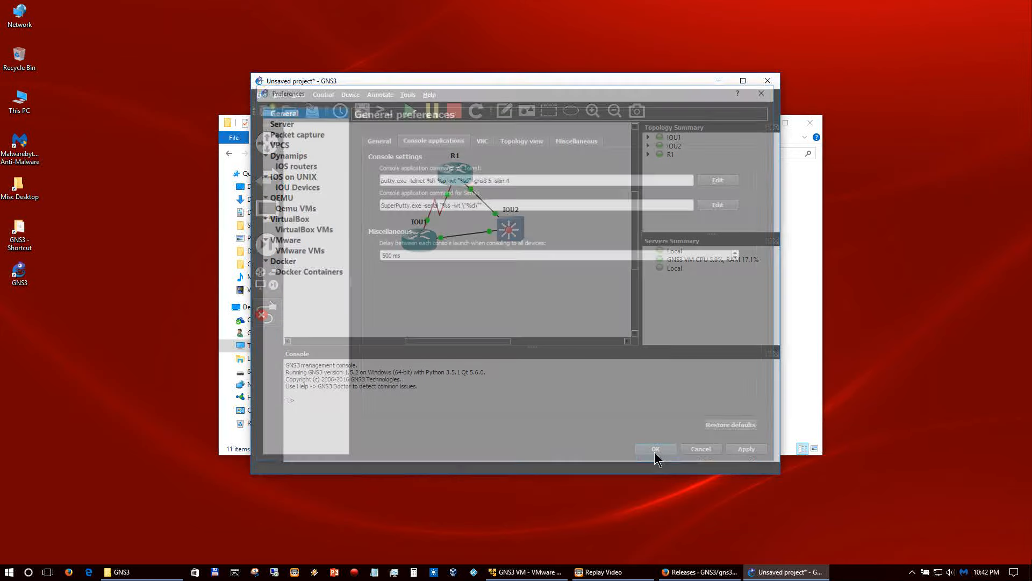
Step: Open console sessions to all devices and bring up the command prompt on R1
click(384, 110)
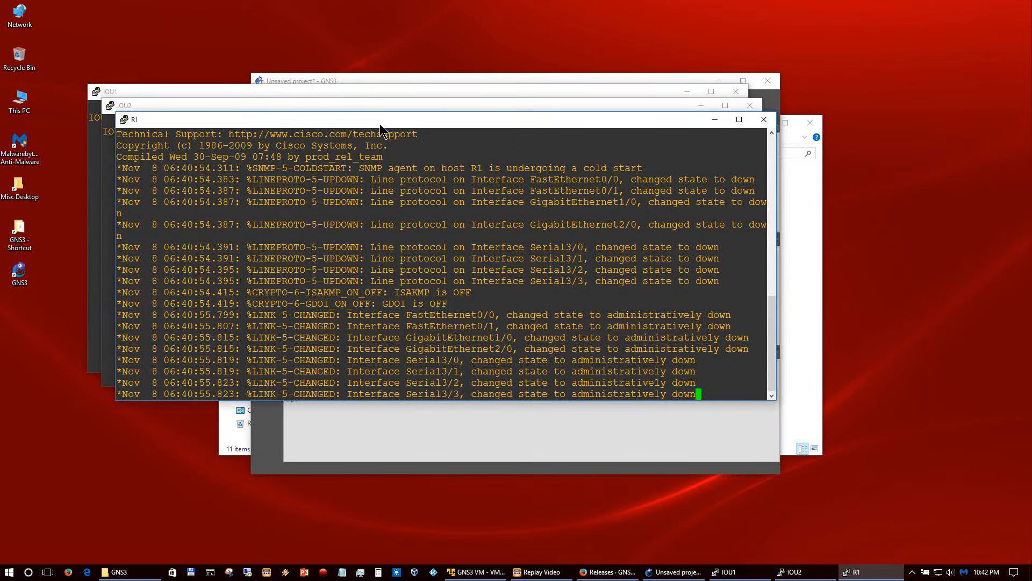
key(Return)
drag(285, 112, 292, 124)
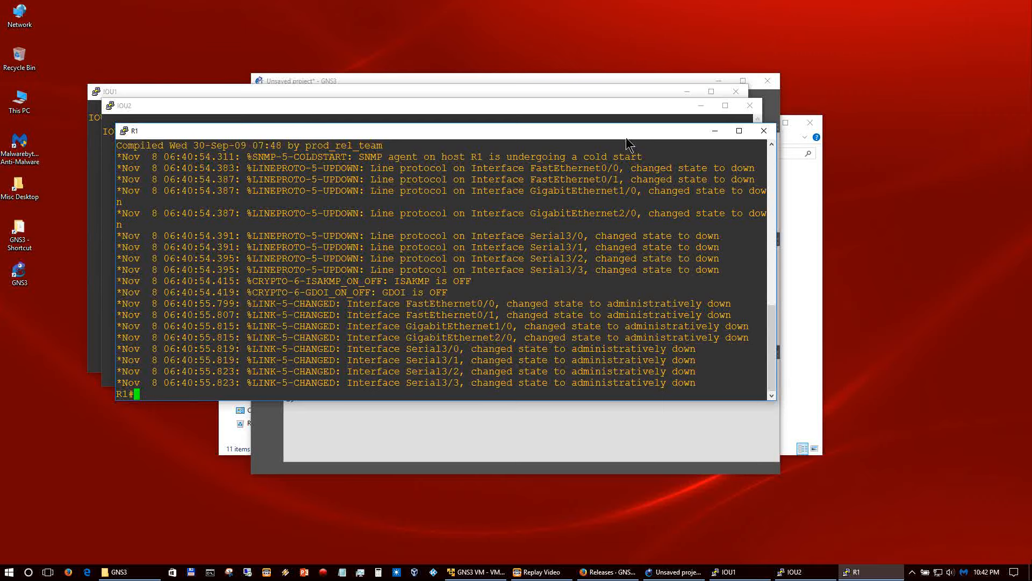
Step: Close the R1, IOU2 and IOU1 console windows
click(764, 131)
click(750, 105)
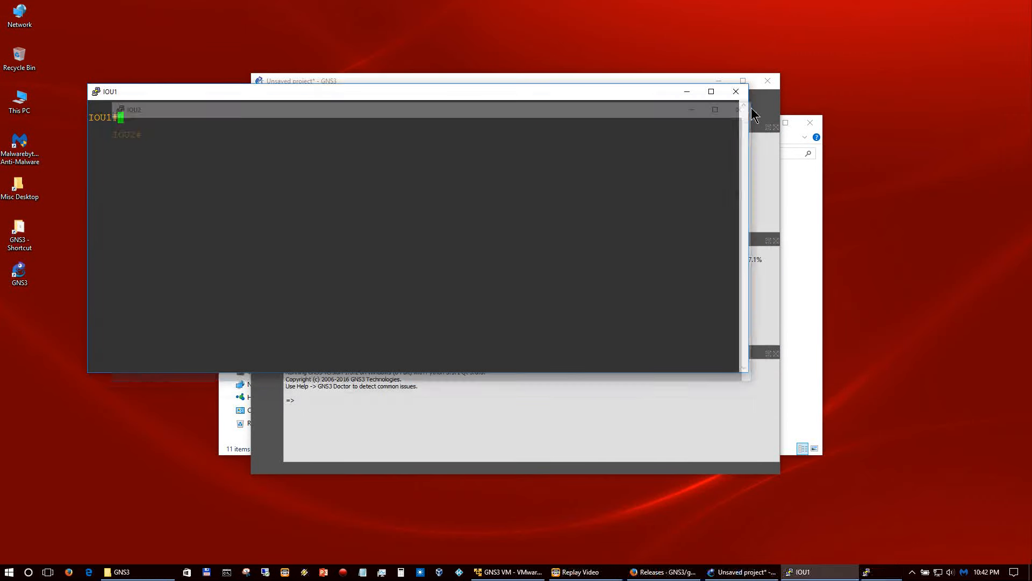
click(736, 92)
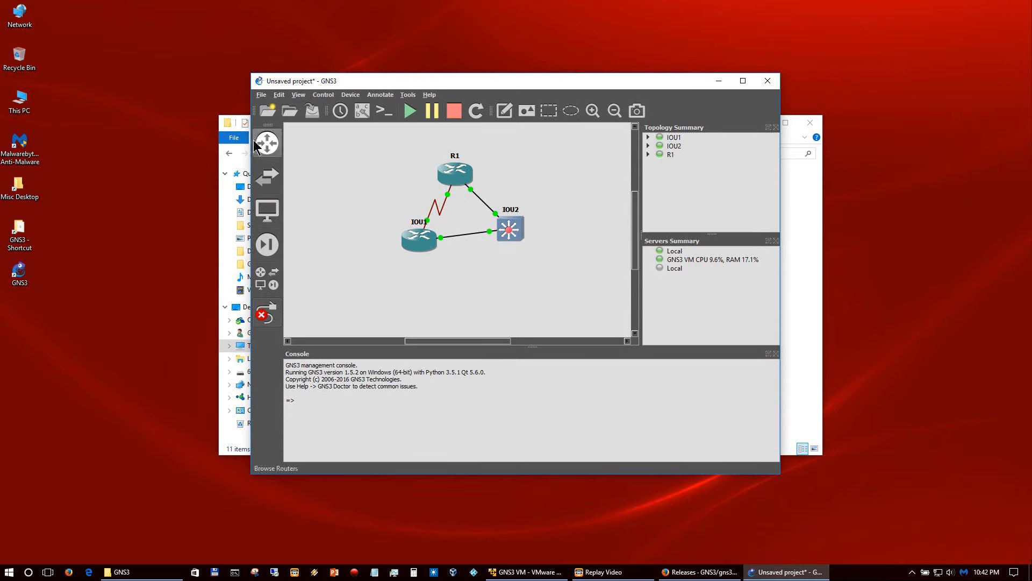
Step: Install MobaXterm from MobaXterm_Setup_9.4 in the C:\GNS3 folder, accepting the license agreement and keeping the default destination folder
click(811, 219)
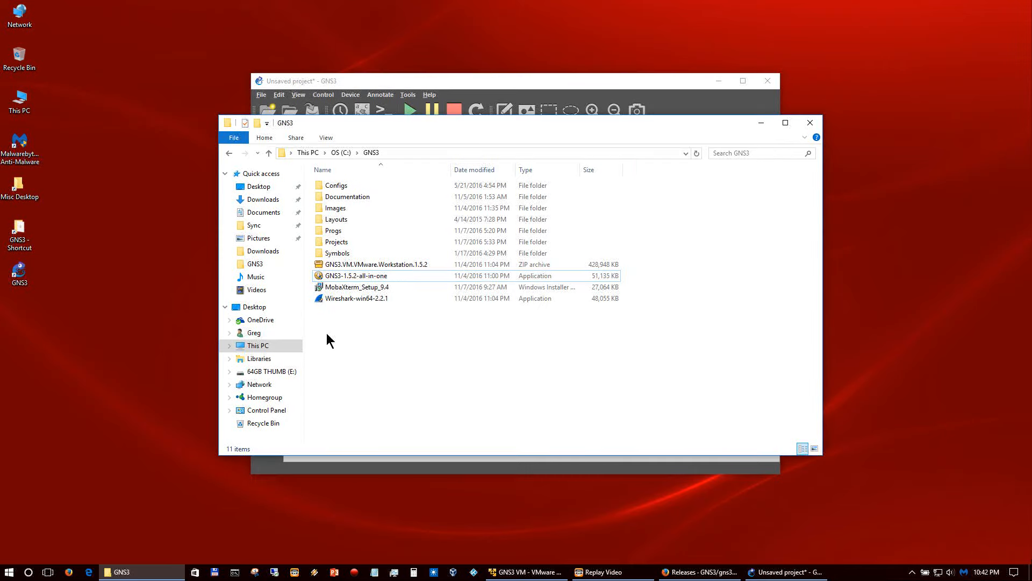
double_click(356, 291)
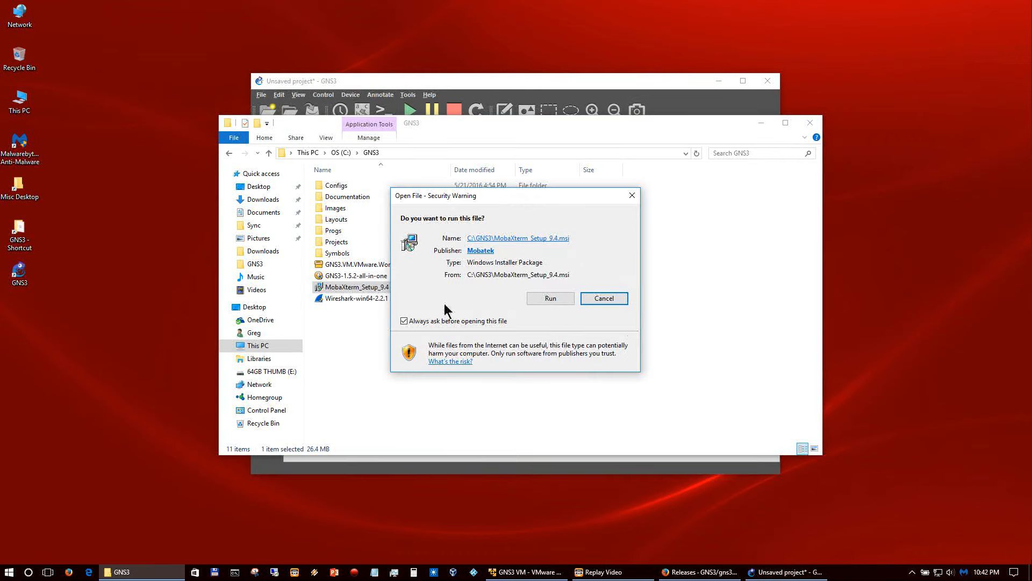
click(554, 300)
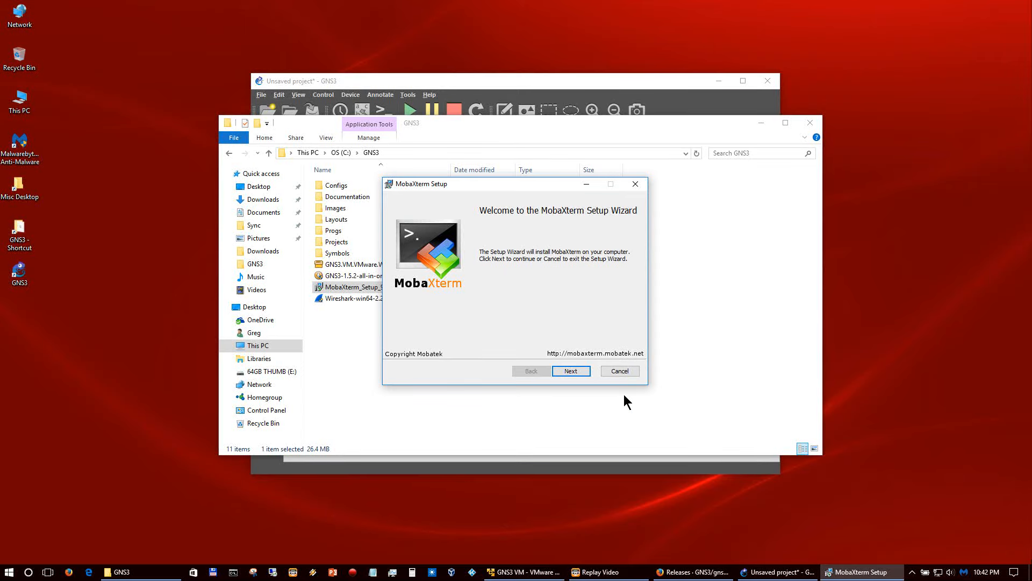
click(571, 371)
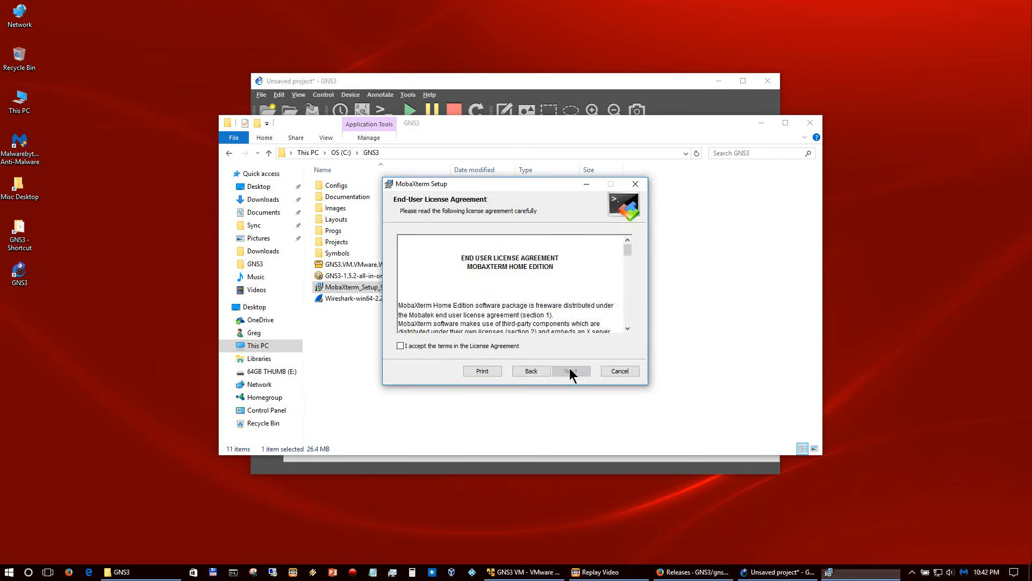
click(400, 345)
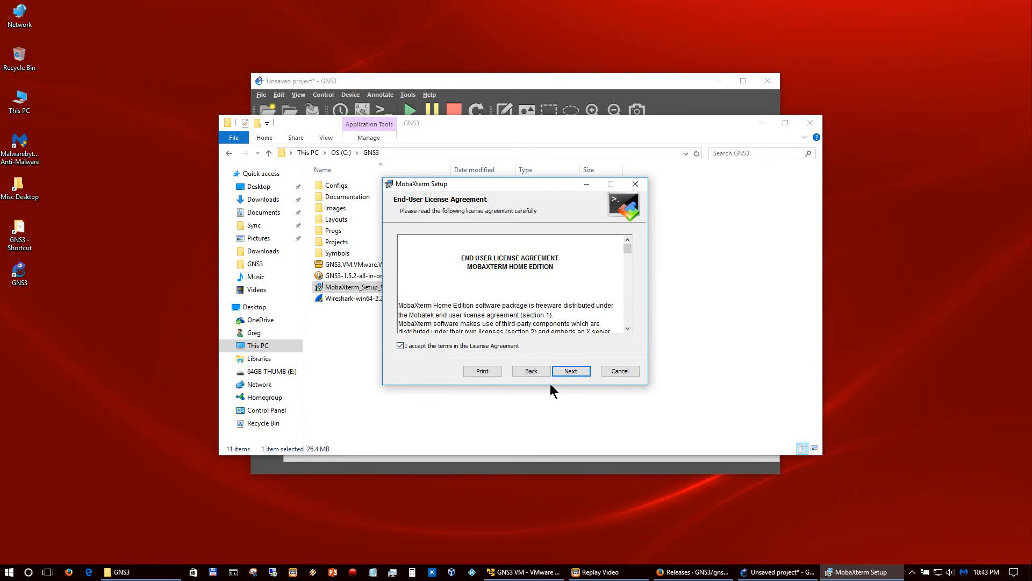
click(567, 371)
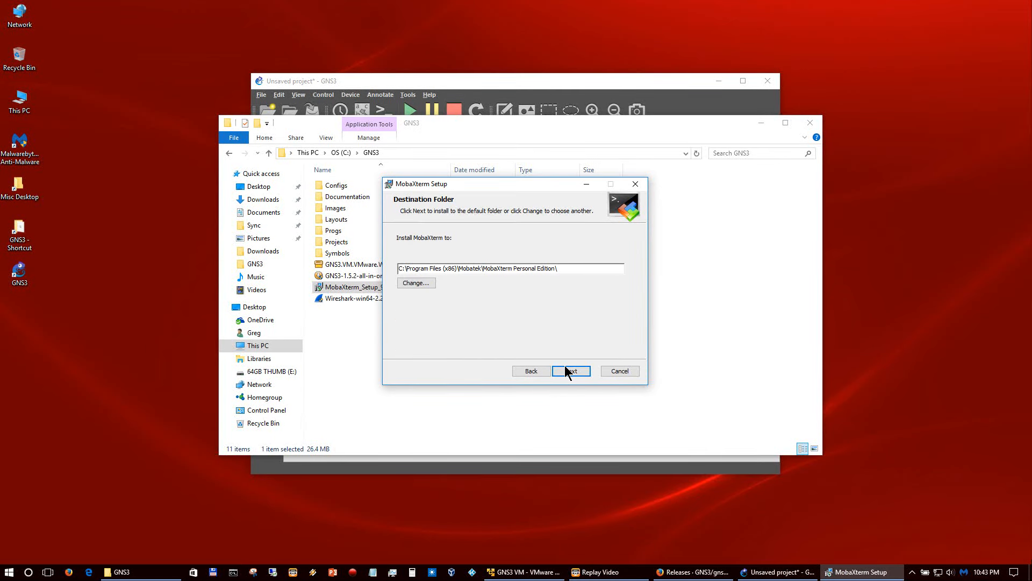
click(567, 371)
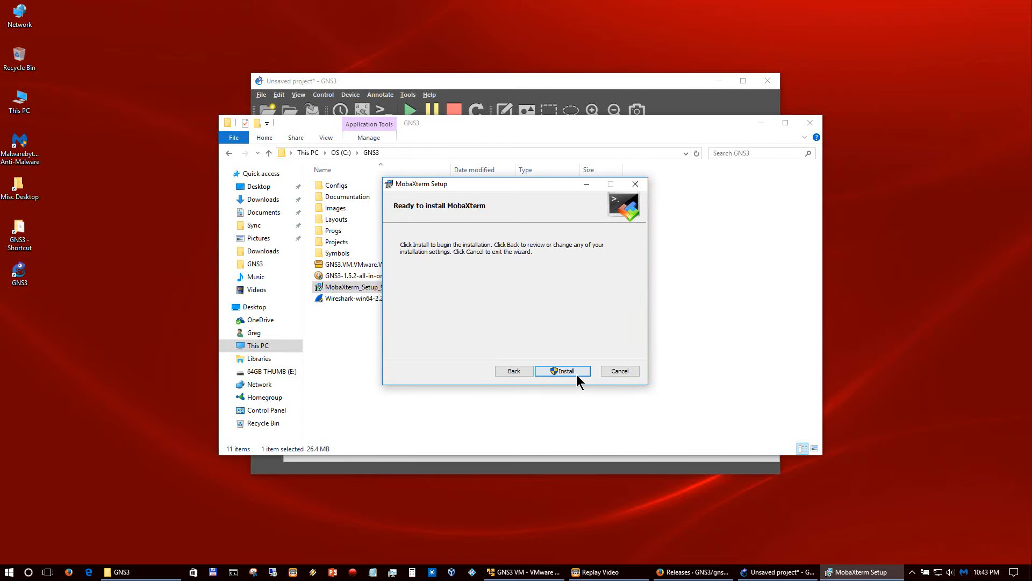
click(577, 375)
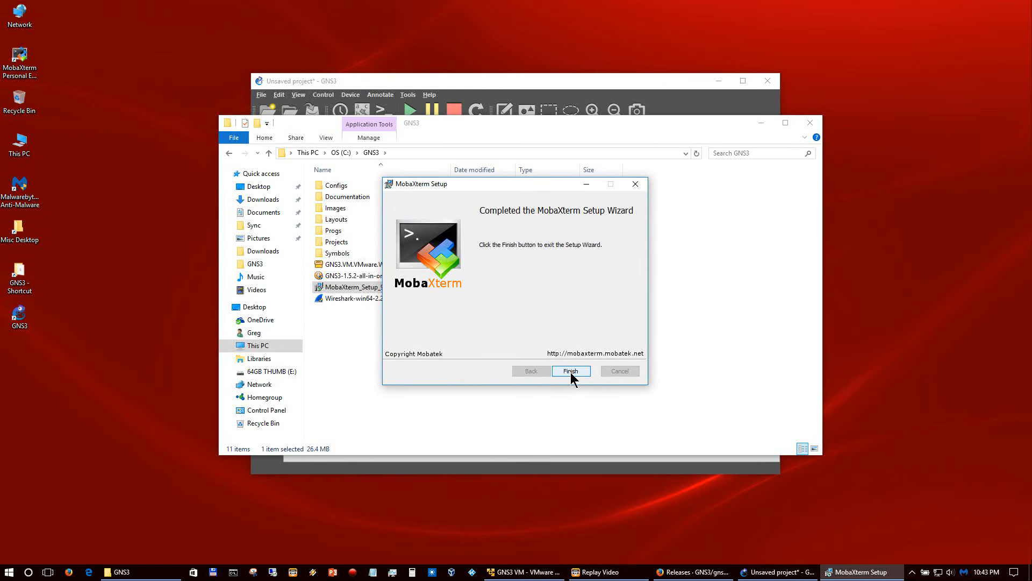
click(571, 372)
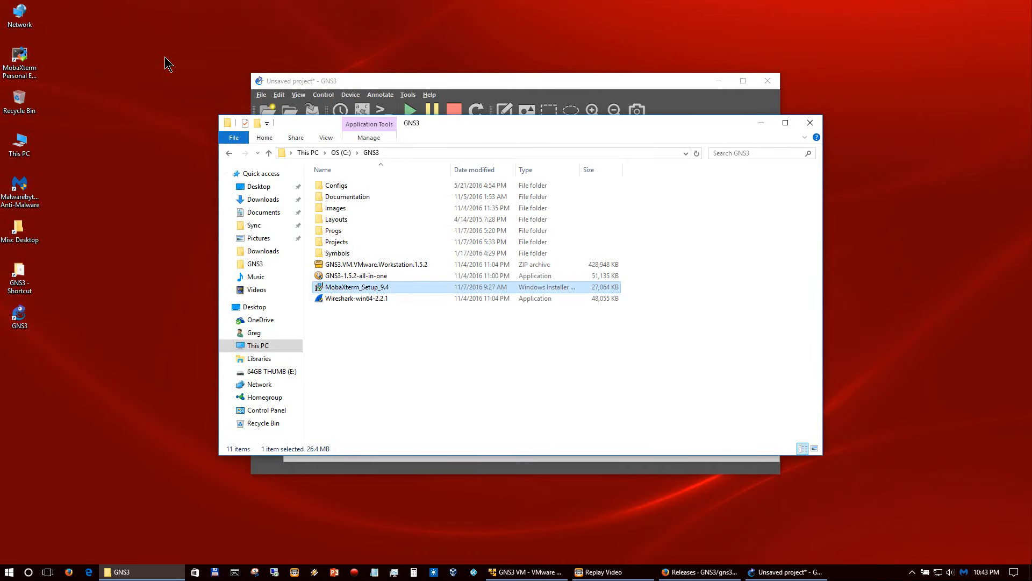
Step: Move the MobaXterm desktop shortcut below the GNS3 icon, launch MobaXterm, minimize its X server window and maximize the main window
drag(20, 62, 34, 369)
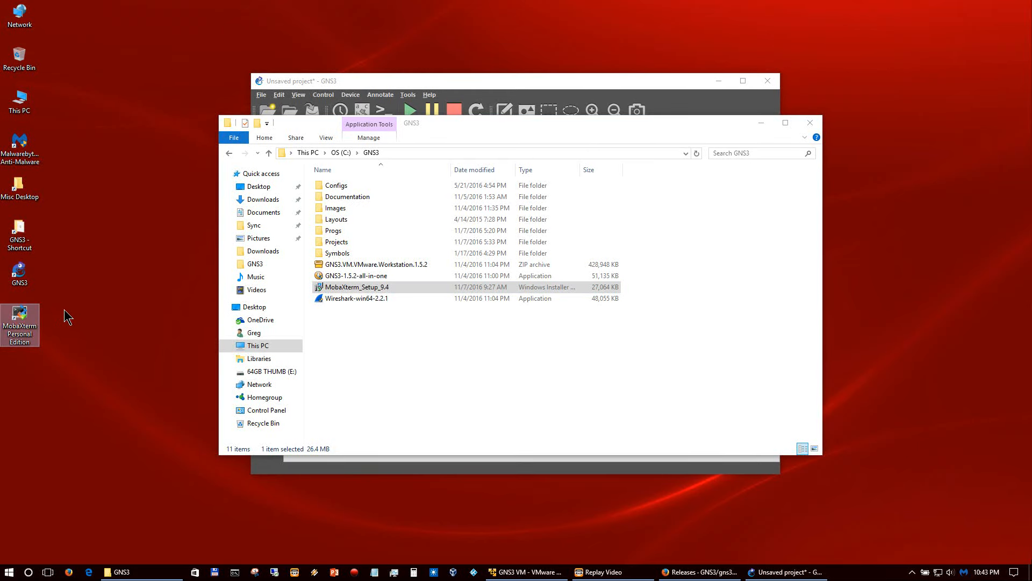
double_click(34, 303)
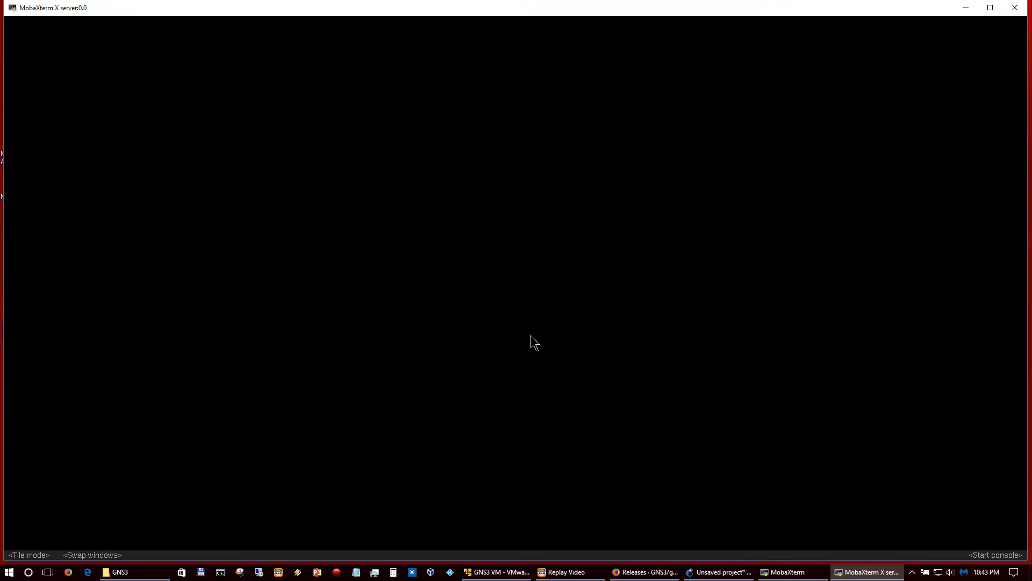
click(967, 8)
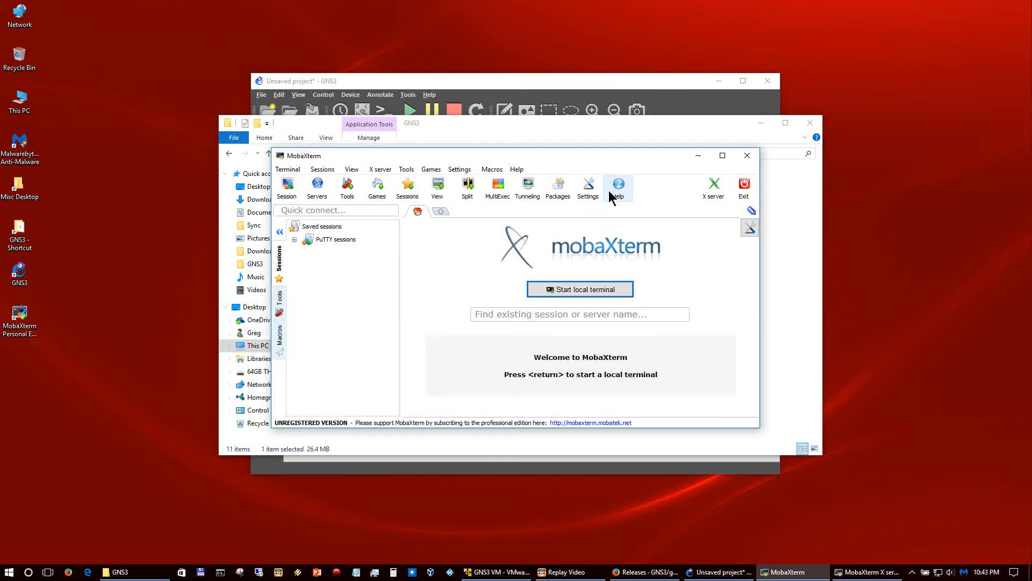
click(726, 156)
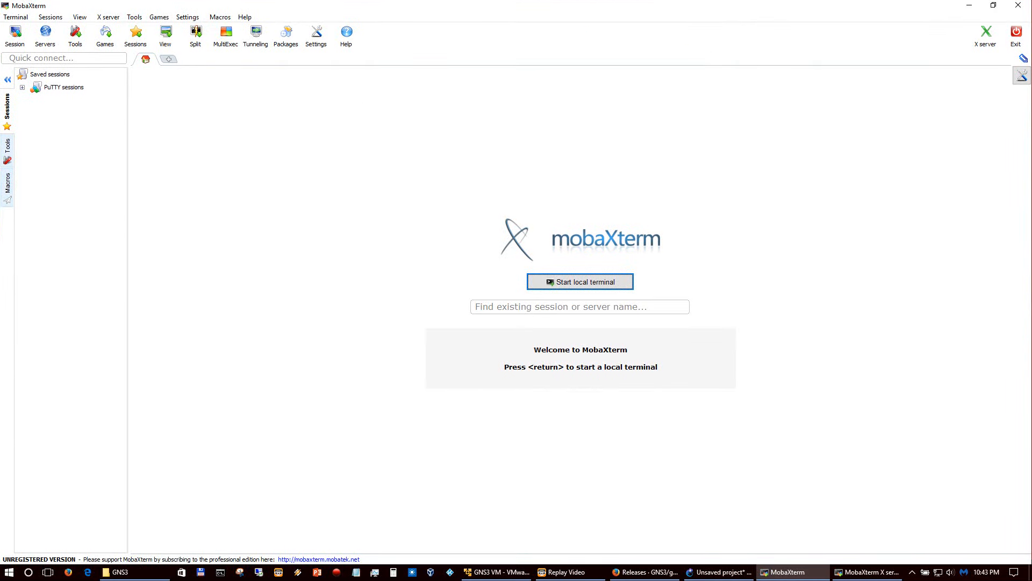
Step: Set MobaXterm's X11 server display mode to "Windowed mode with DWM", restart the X11 server and minimize its window
click(317, 42)
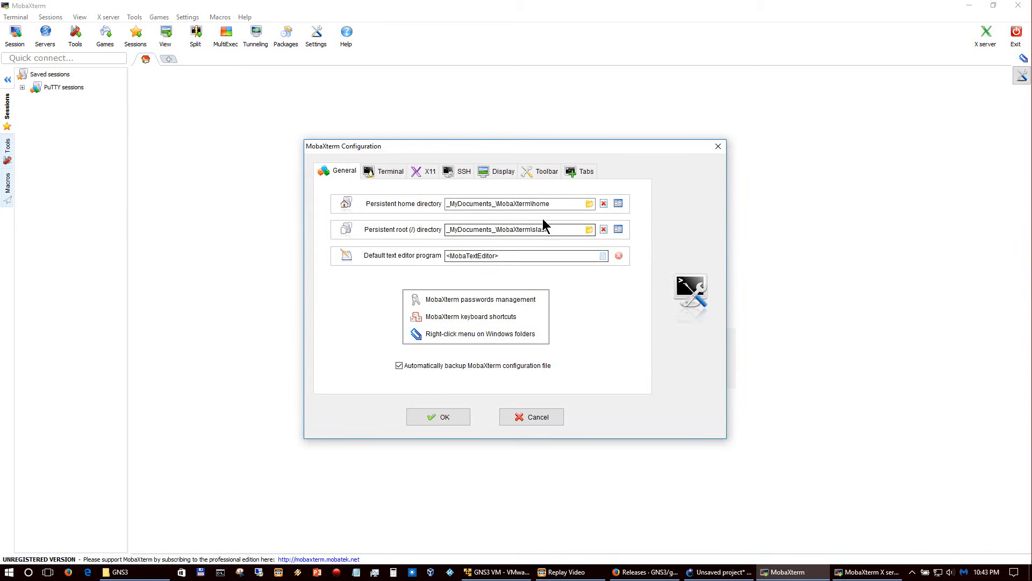
click(422, 177)
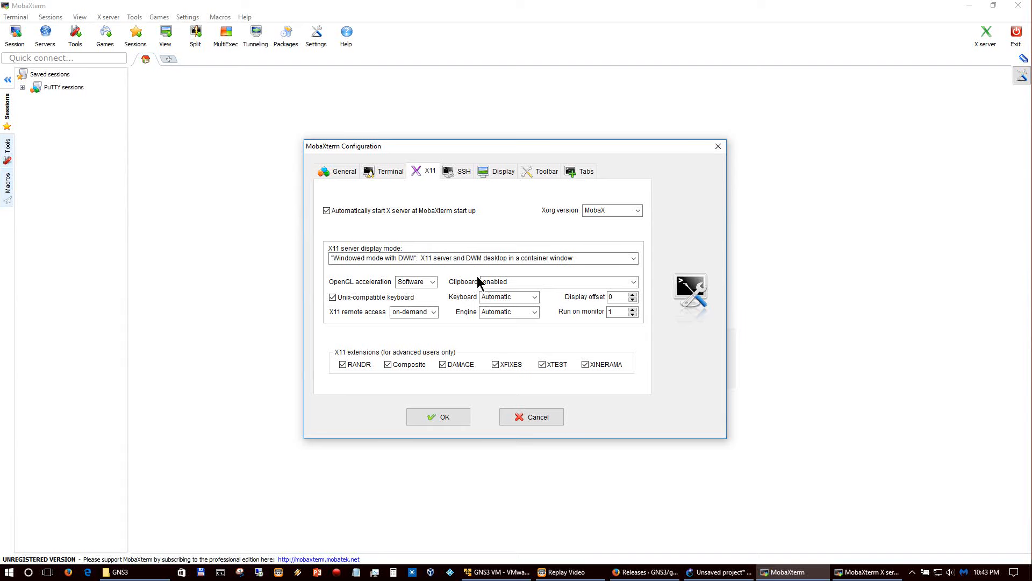
click(438, 262)
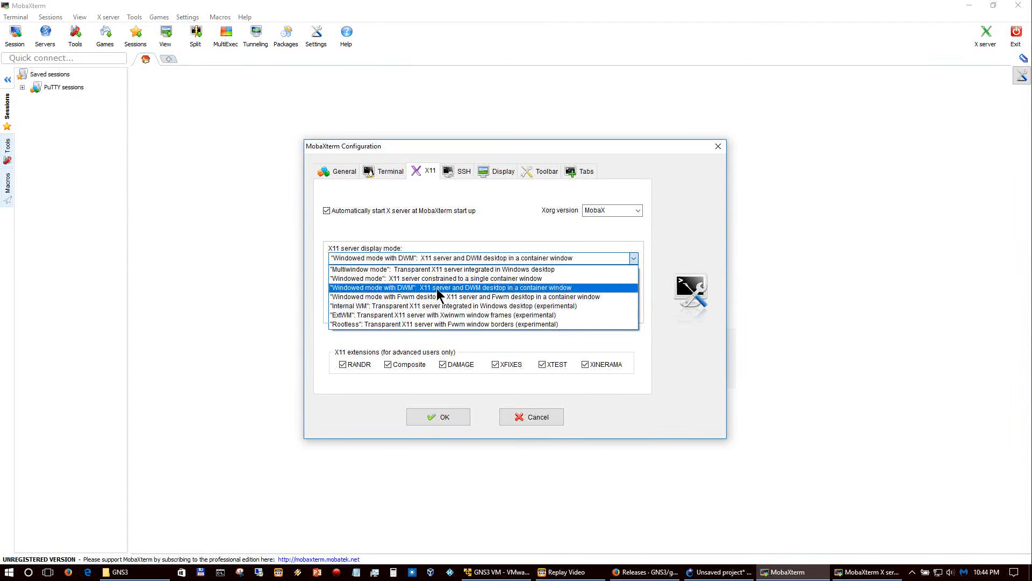
click(409, 293)
click(439, 416)
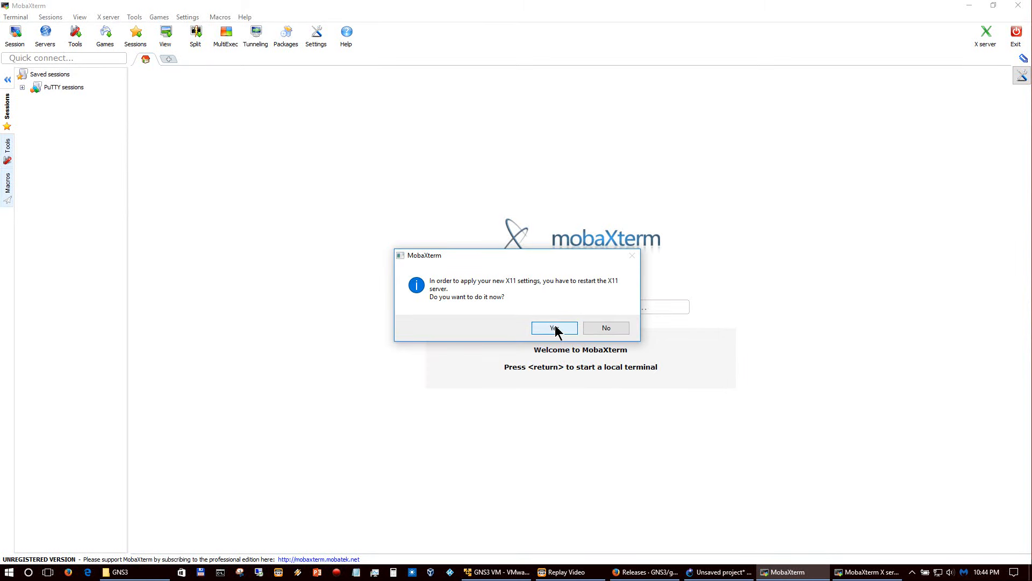
click(560, 327)
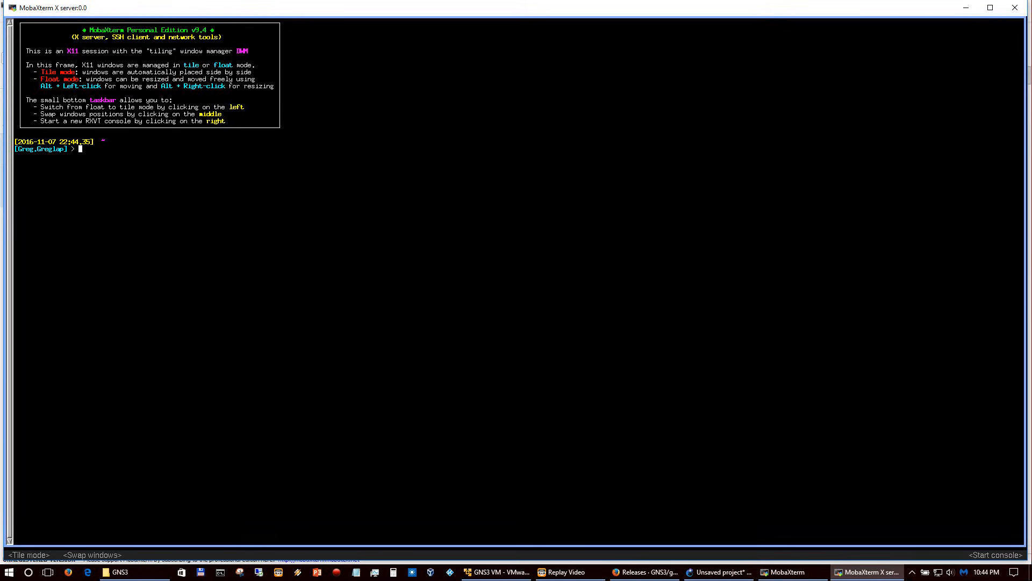
click(967, 8)
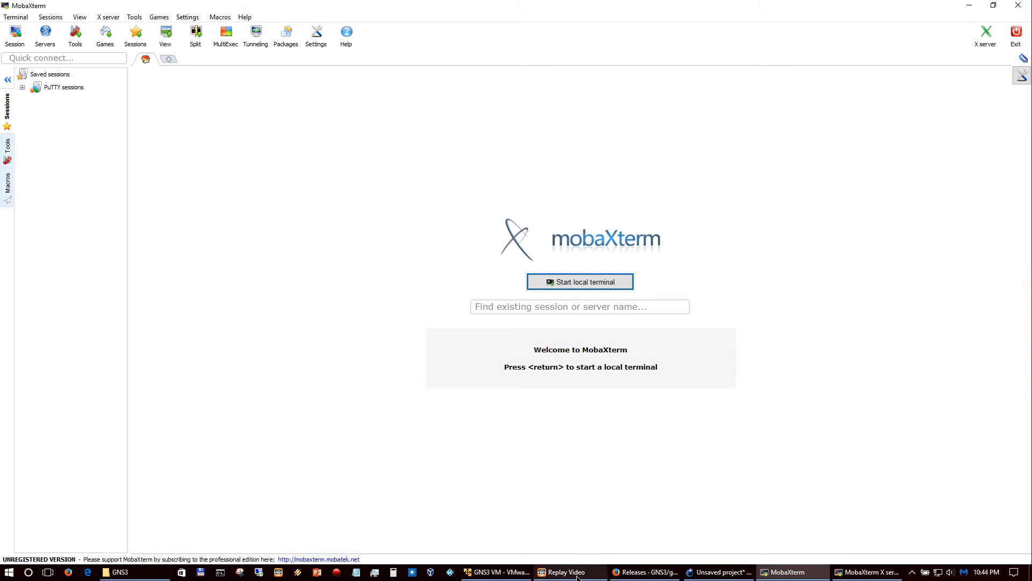
Step: Switch to GNS3, set the Telnet console application to the predefined MobaXterm command and save the preferences
click(734, 577)
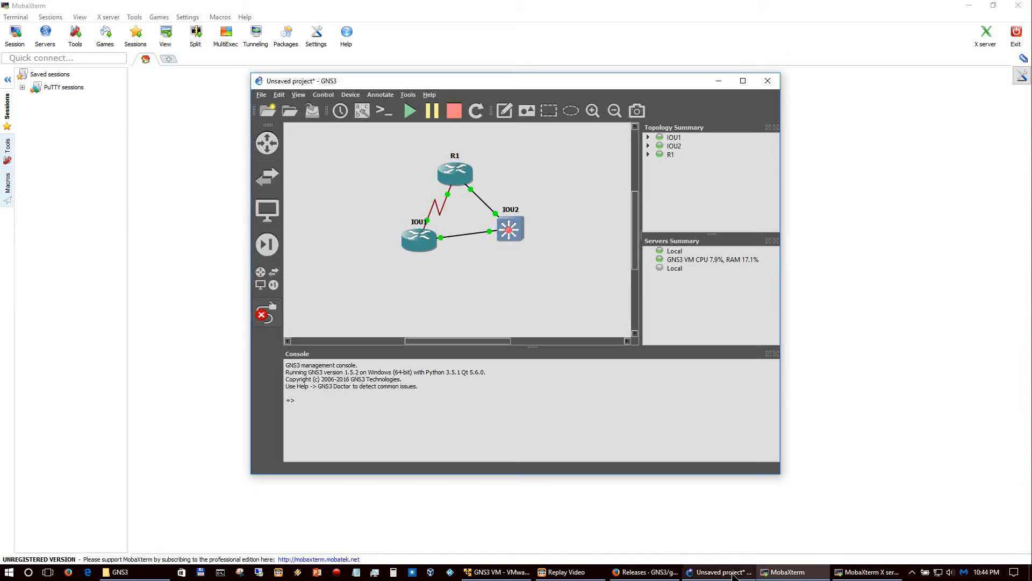
click(279, 95)
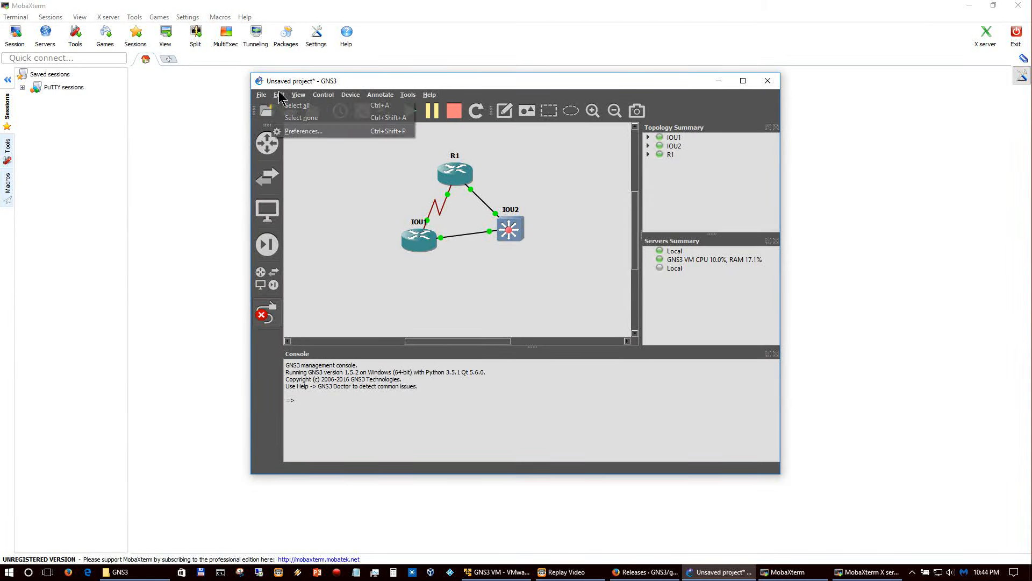
click(295, 131)
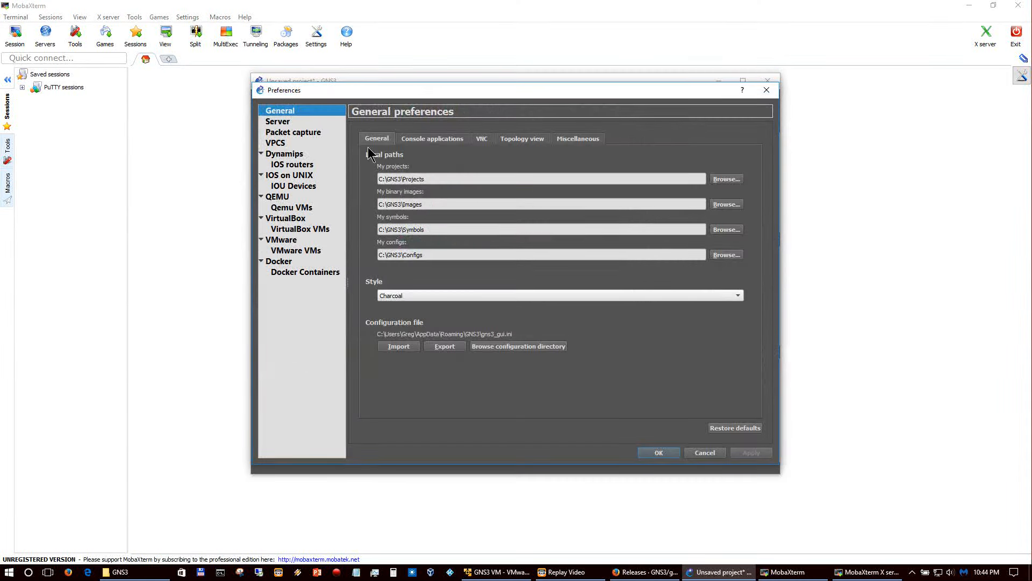
click(435, 141)
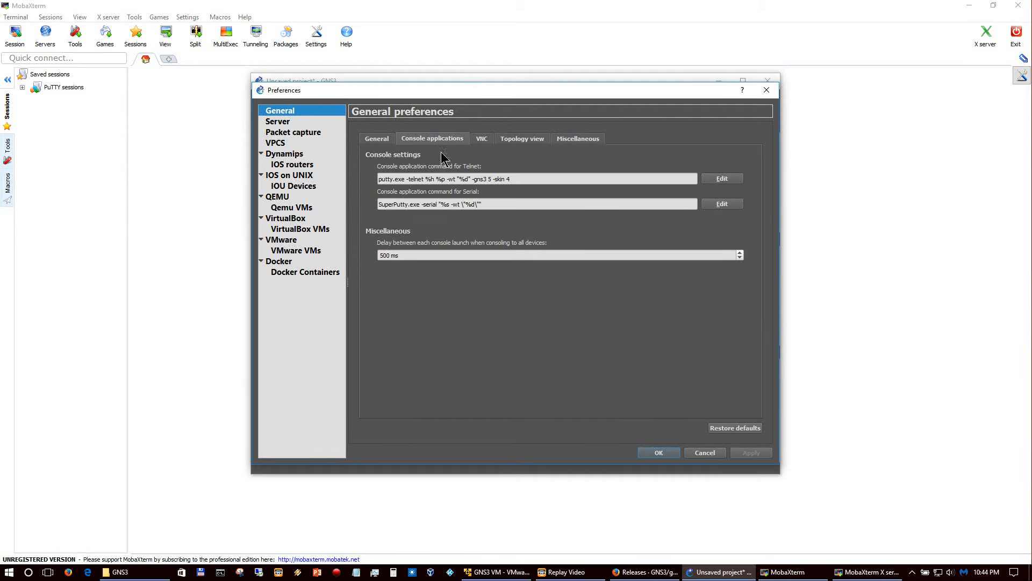
click(723, 179)
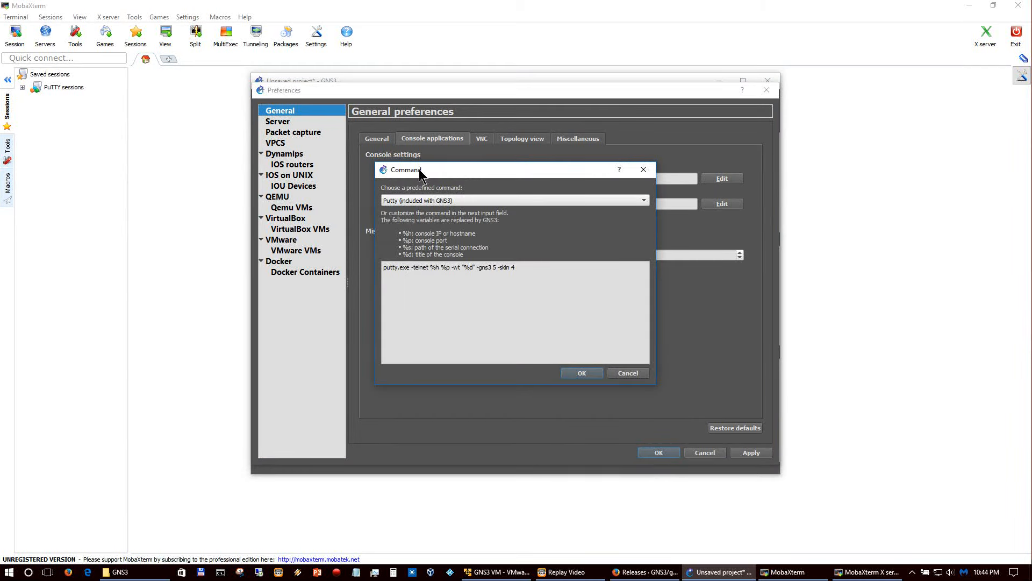
drag(448, 171, 457, 280)
click(427, 299)
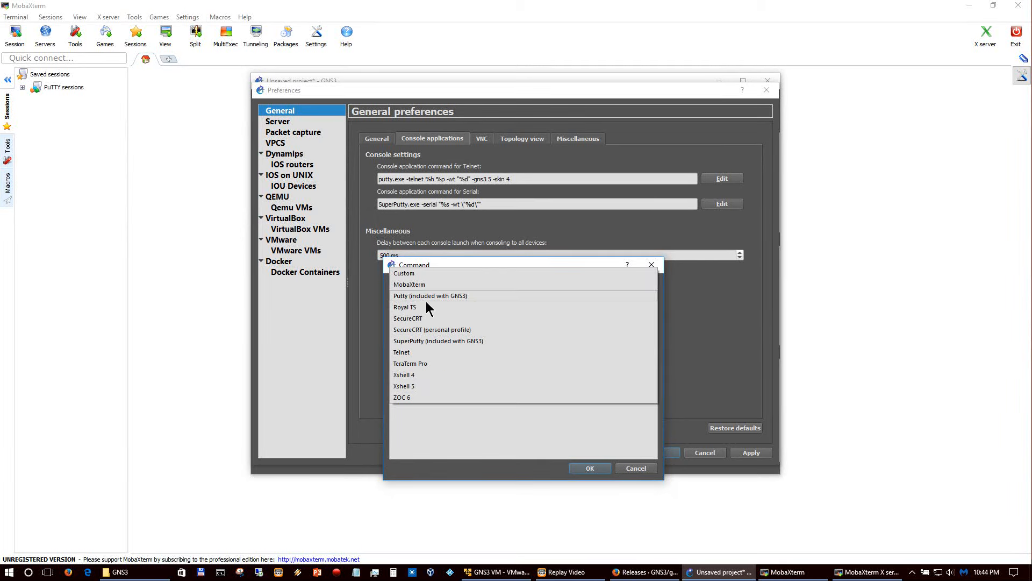
click(424, 284)
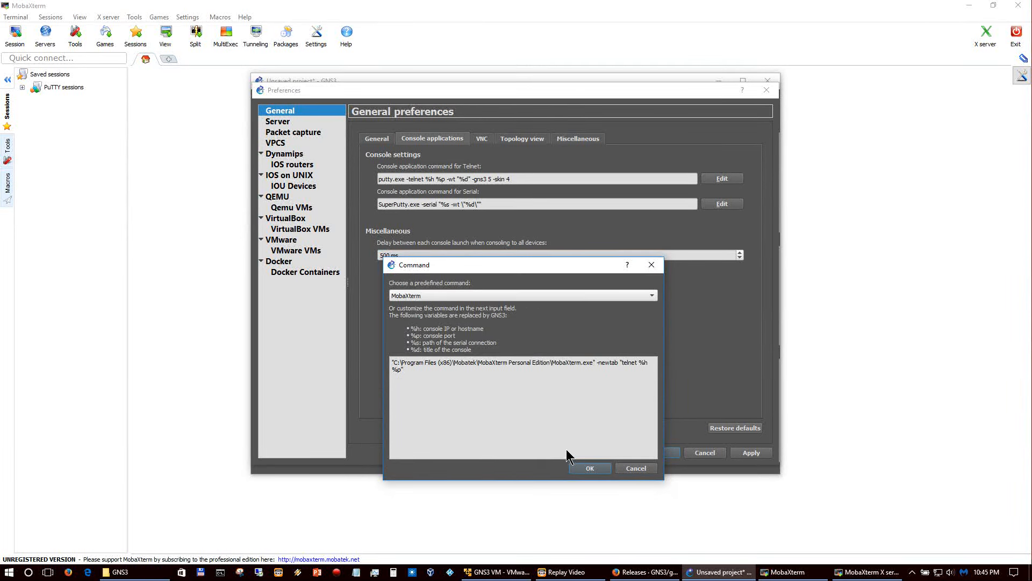
click(589, 468)
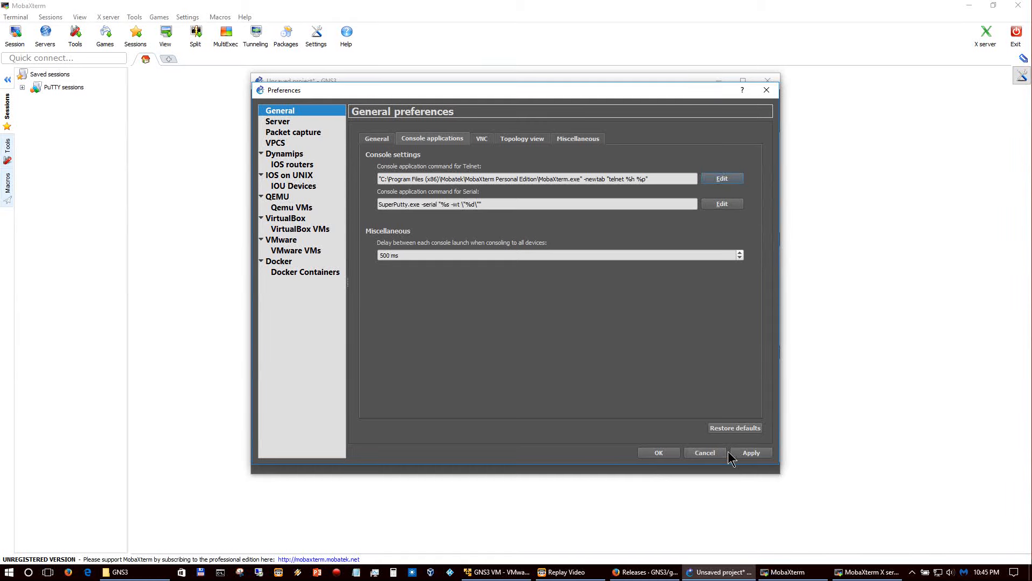
click(745, 453)
click(674, 453)
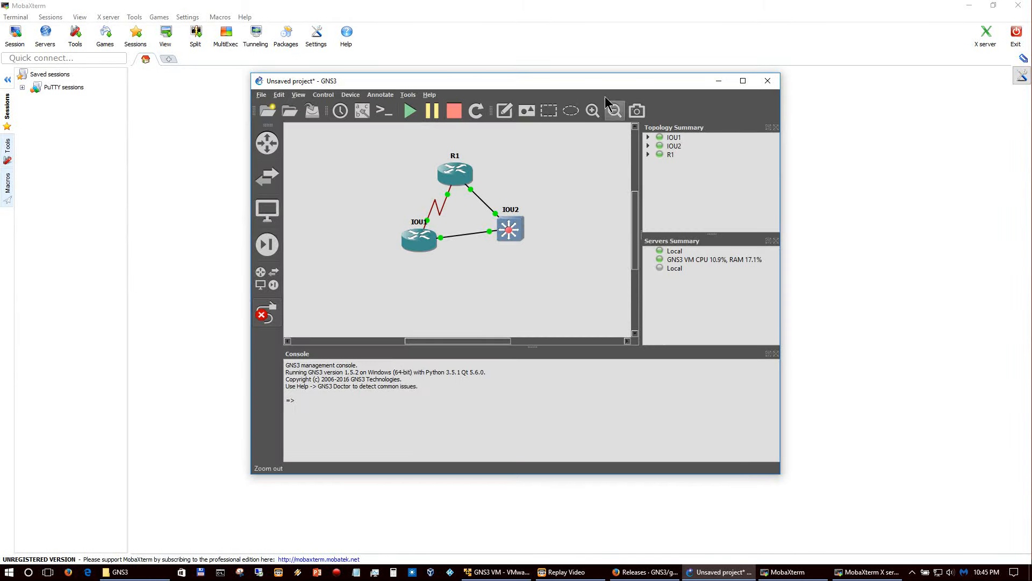
Step: Open console sessions to all devices in MobaXterm and bring up the command prompts on IOU2 and IOU1
click(388, 118)
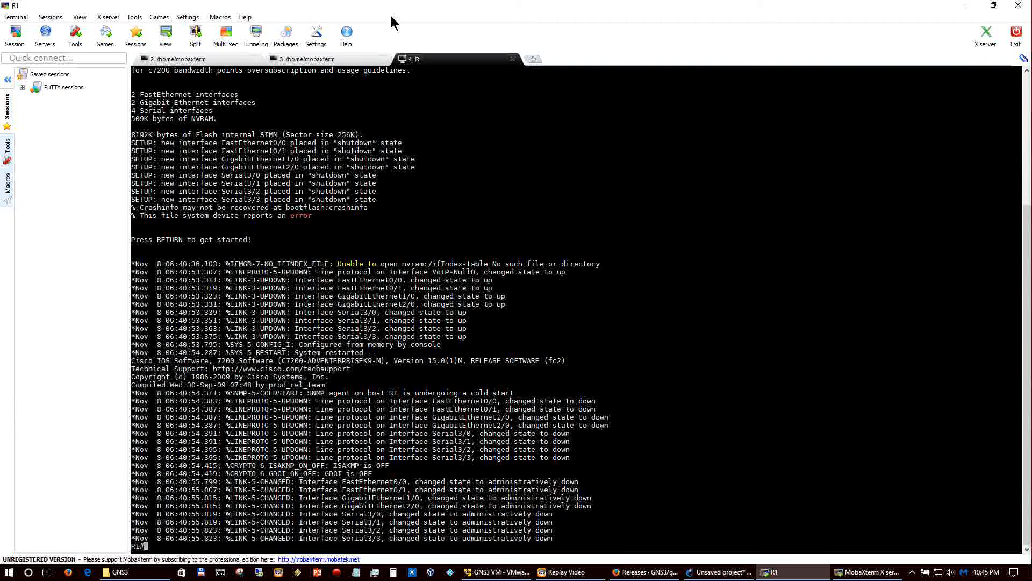
click(308, 60)
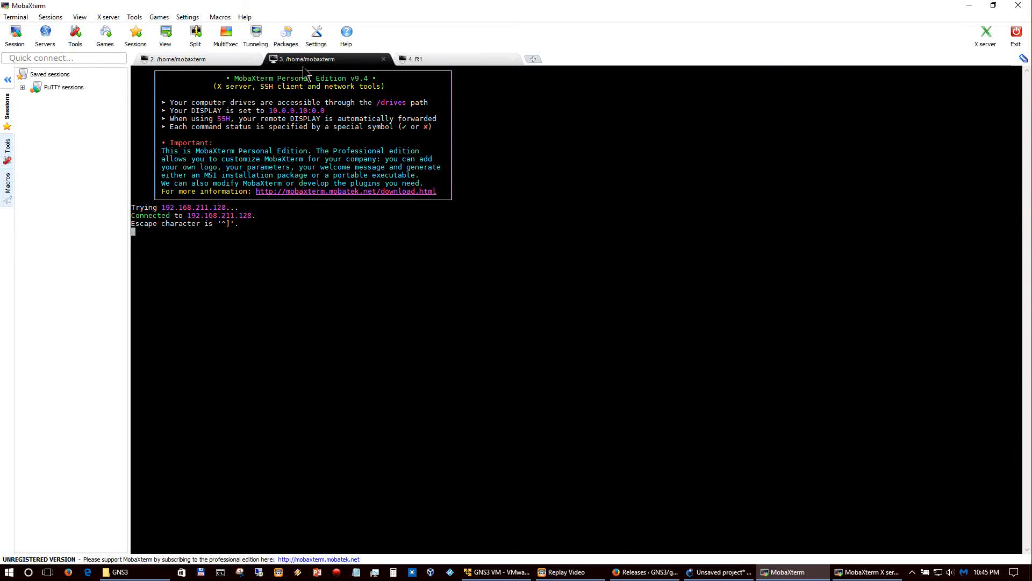
key(Return)
click(203, 61)
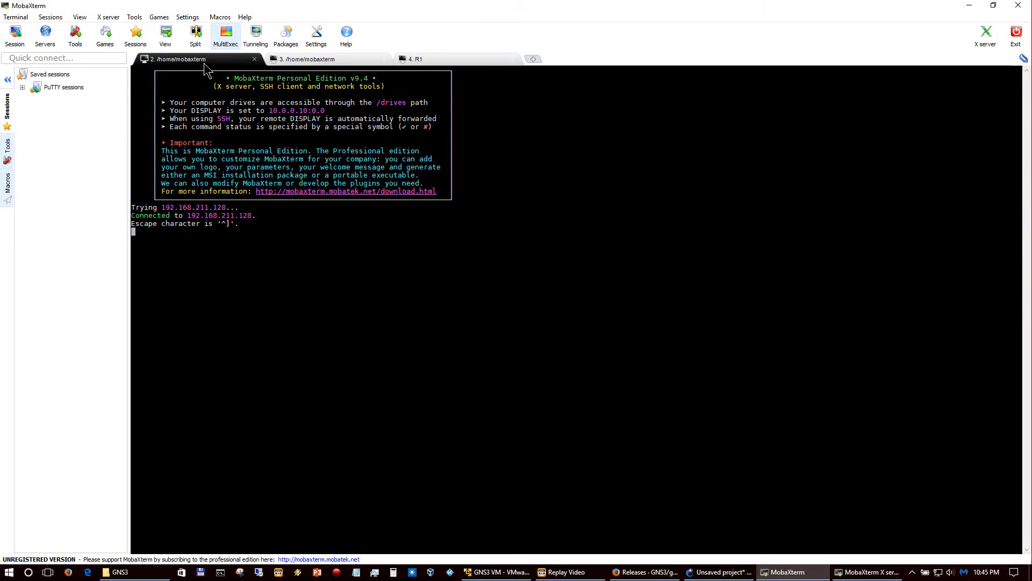
key(Return)
Step: Save the running configuration on IOU2 with "wr mem", confirming the NVRAM overwrite, and on IOU1 with "write mem"
click(319, 63)
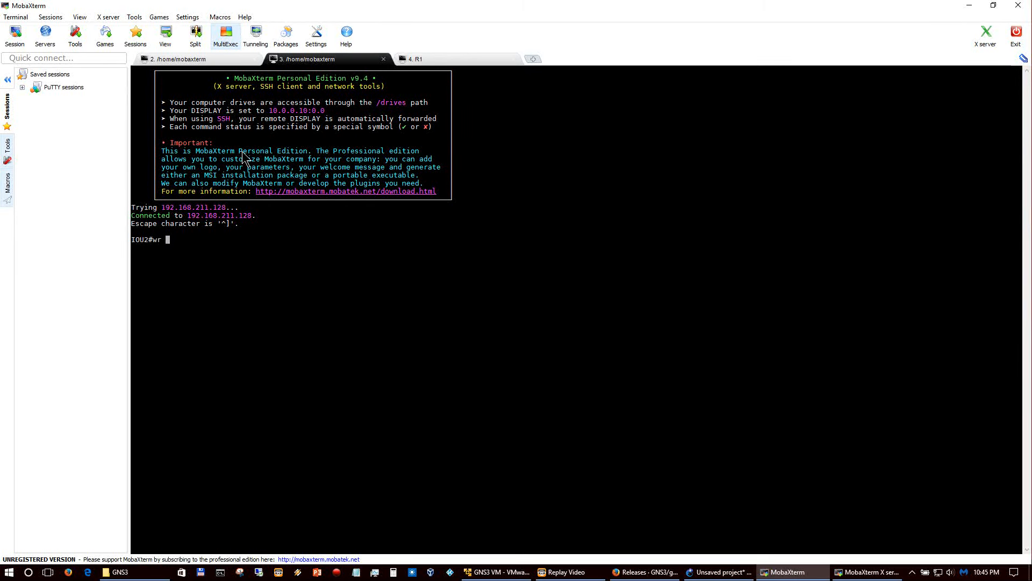
text(mem)
key(Return)
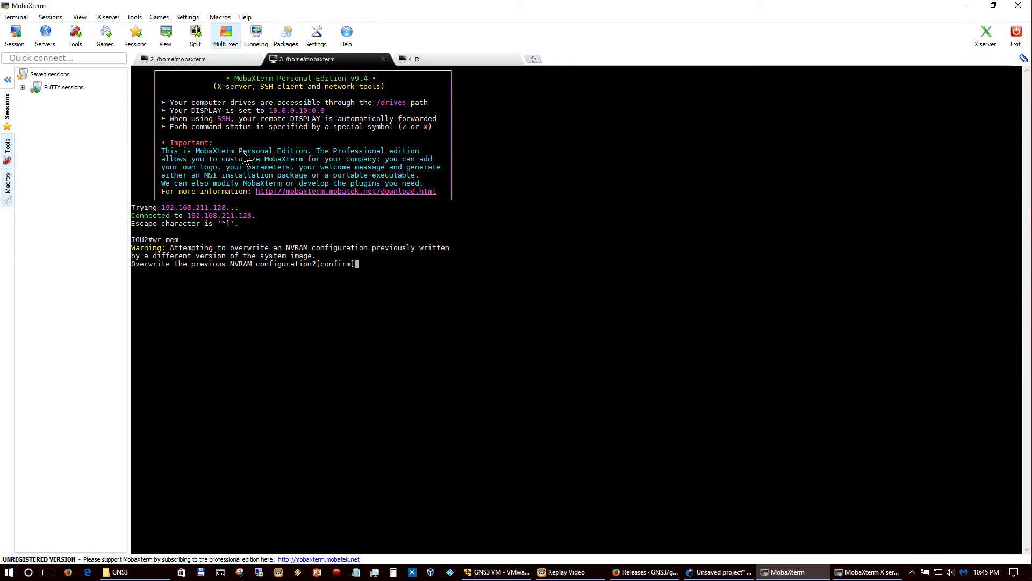
key(Return)
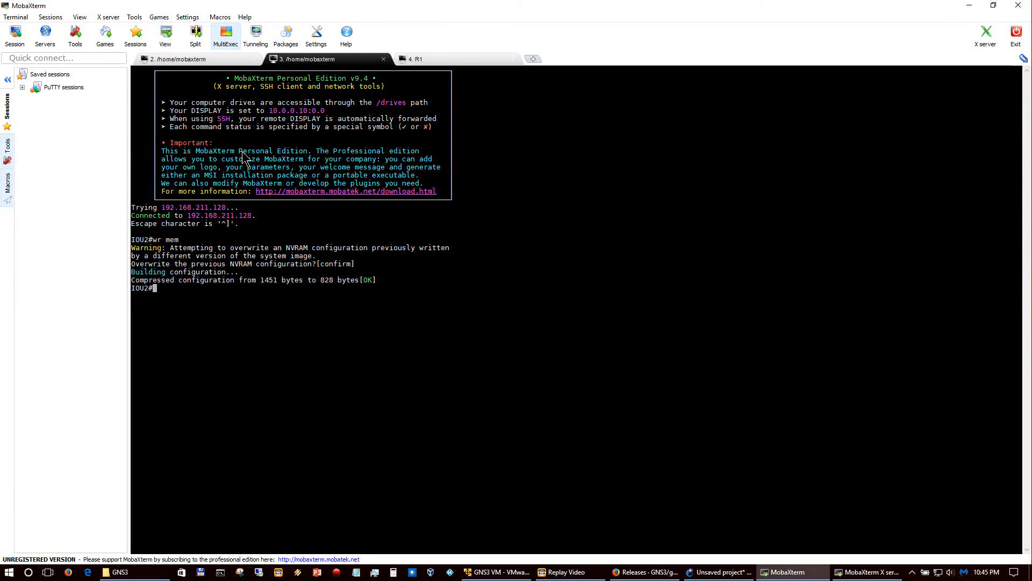
click(183, 60)
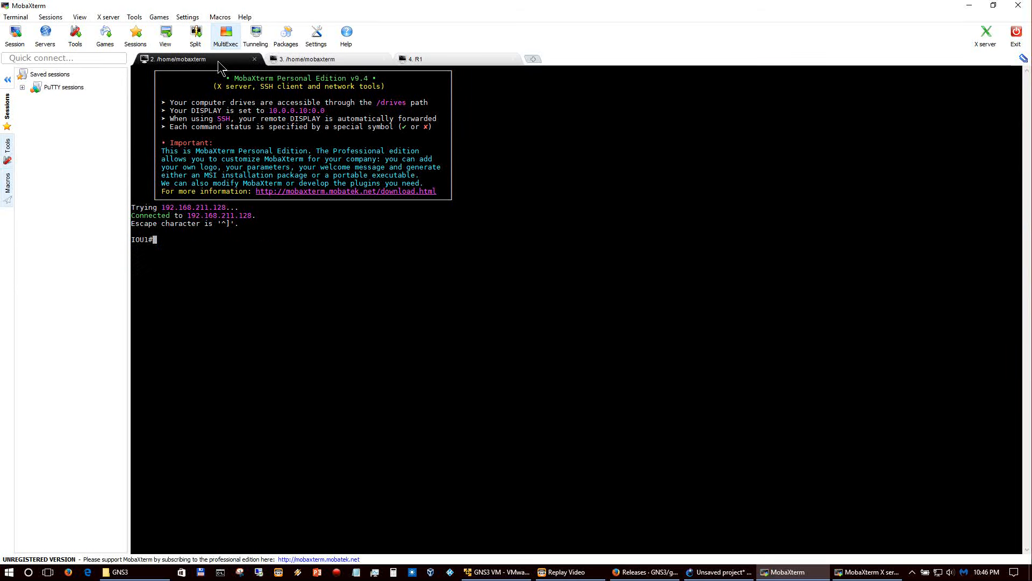
text(write mem)
key(Return)
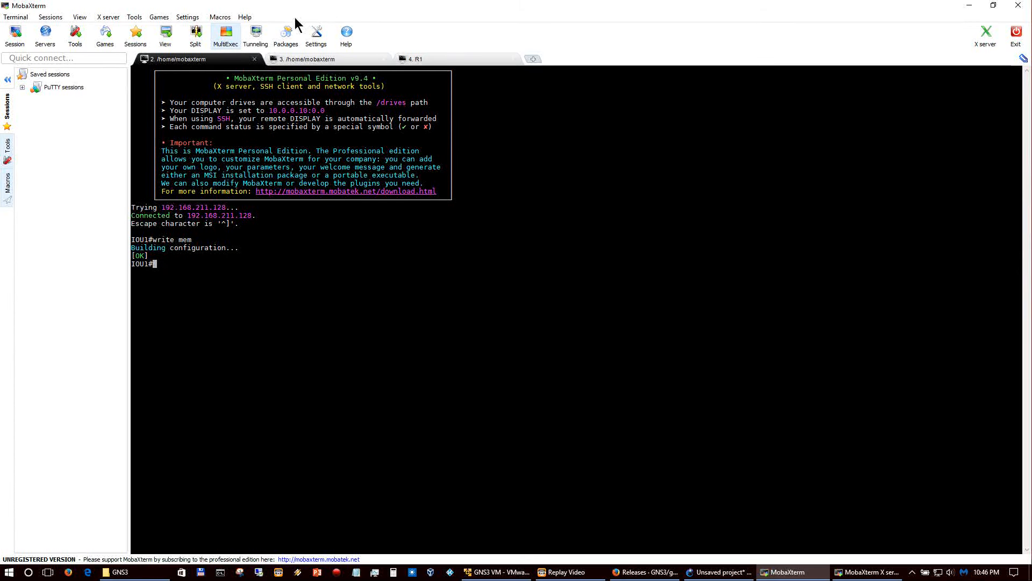
Step: Close the IOU1, IOU2 and R1 console sessions, keeping only a newly opened local terminal
click(254, 58)
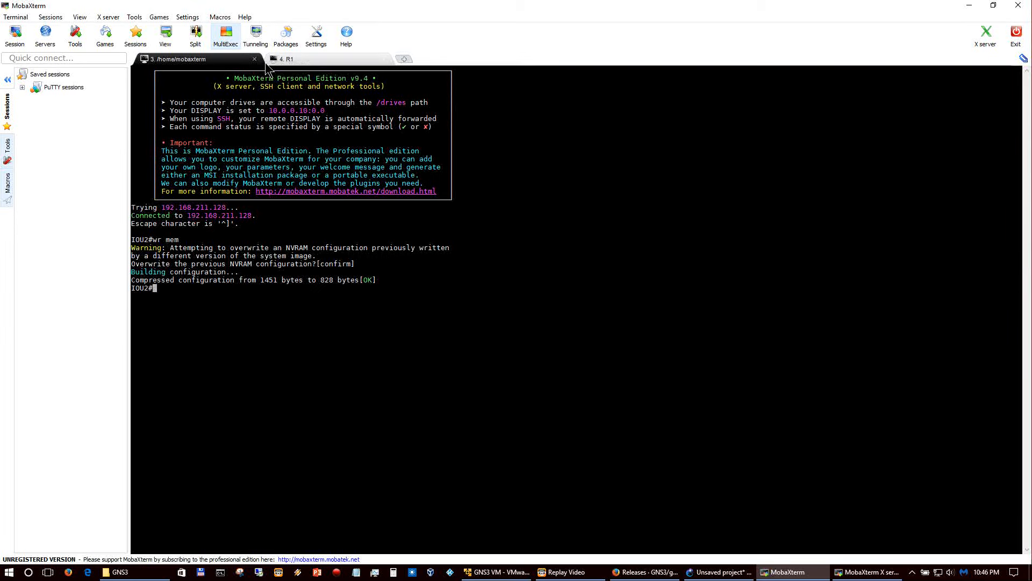
click(254, 58)
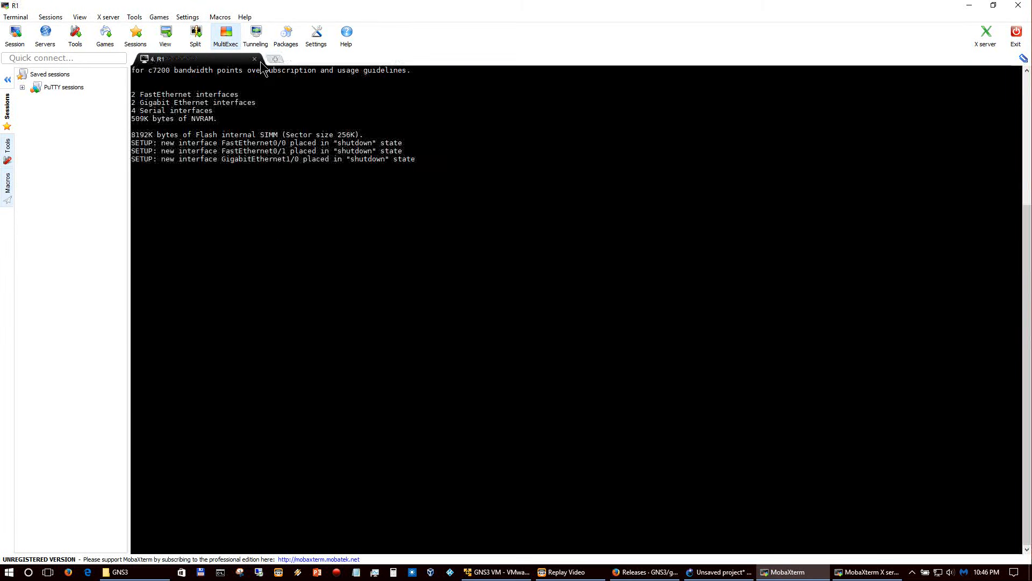
click(275, 59)
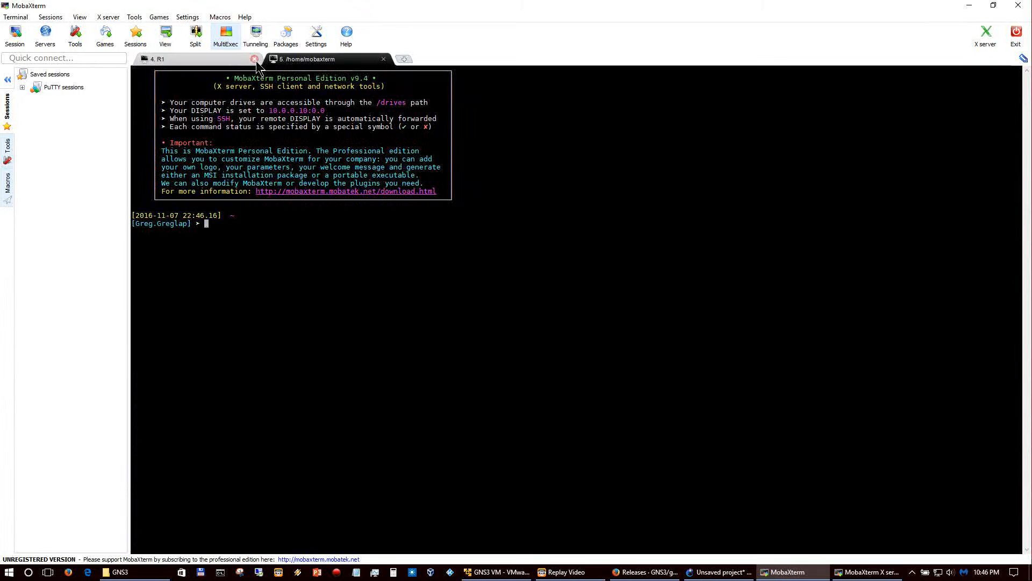
click(257, 63)
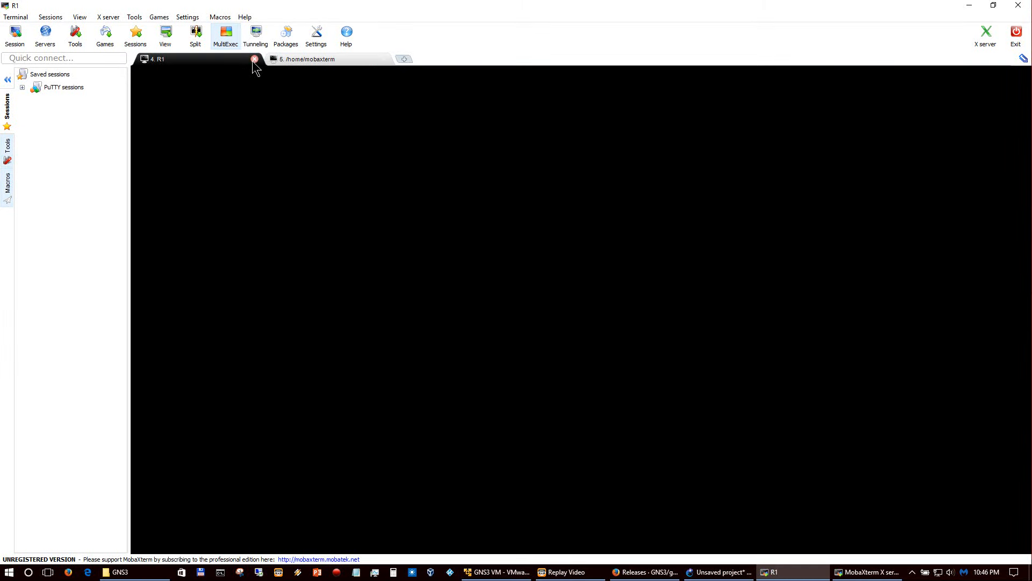
click(254, 59)
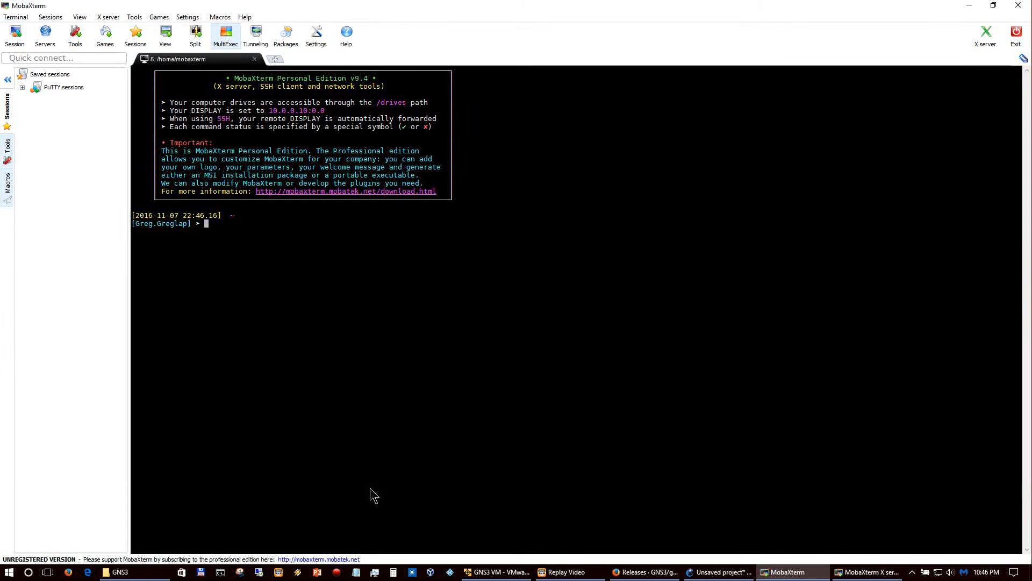
Step: Switch to GNS3, reopen console sessions to all devices in MobaXterm and bring up the command prompts on IOU1 and IOU2
click(720, 571)
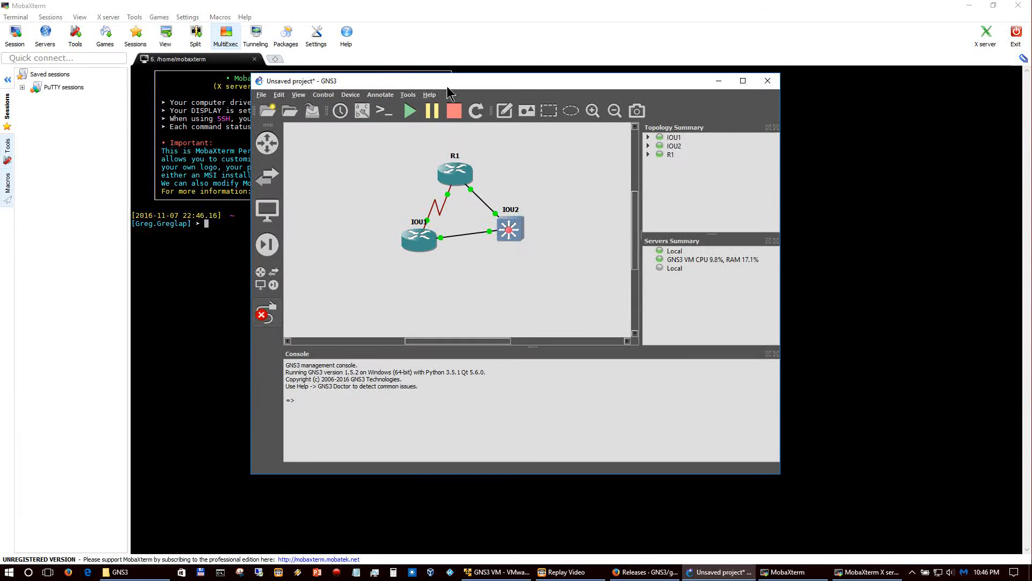
click(398, 107)
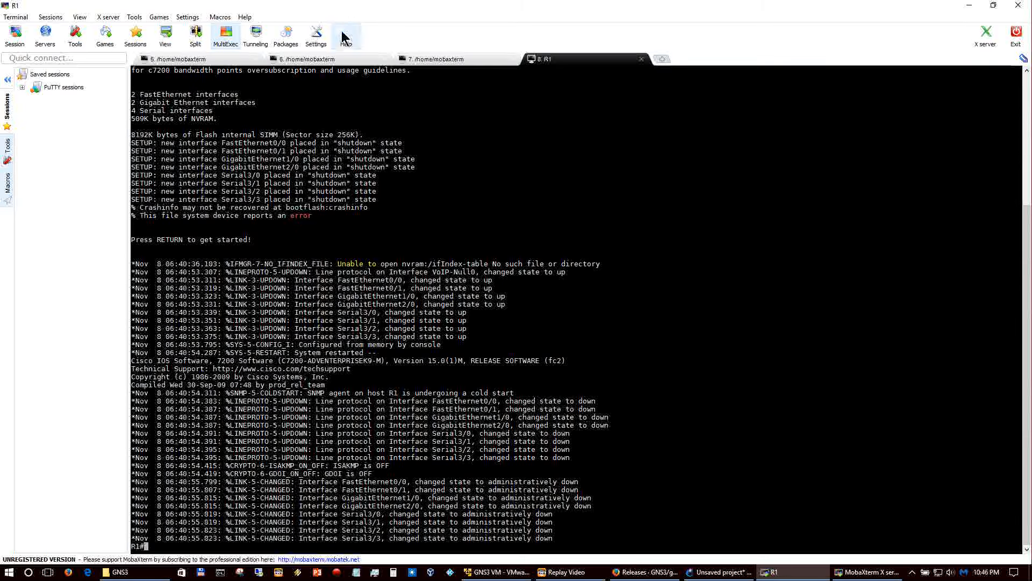
click(317, 59)
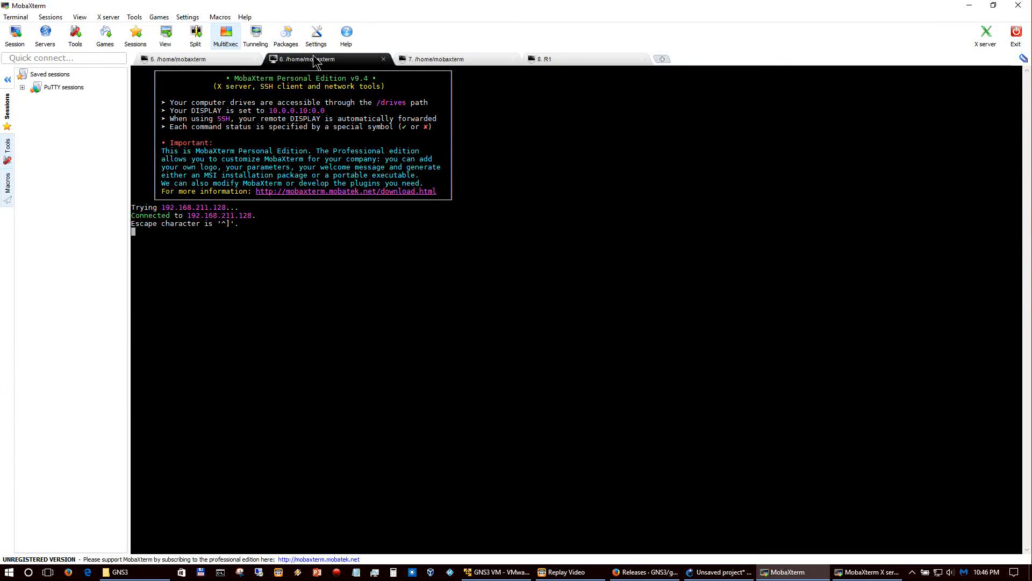
key(Return)
click(432, 60)
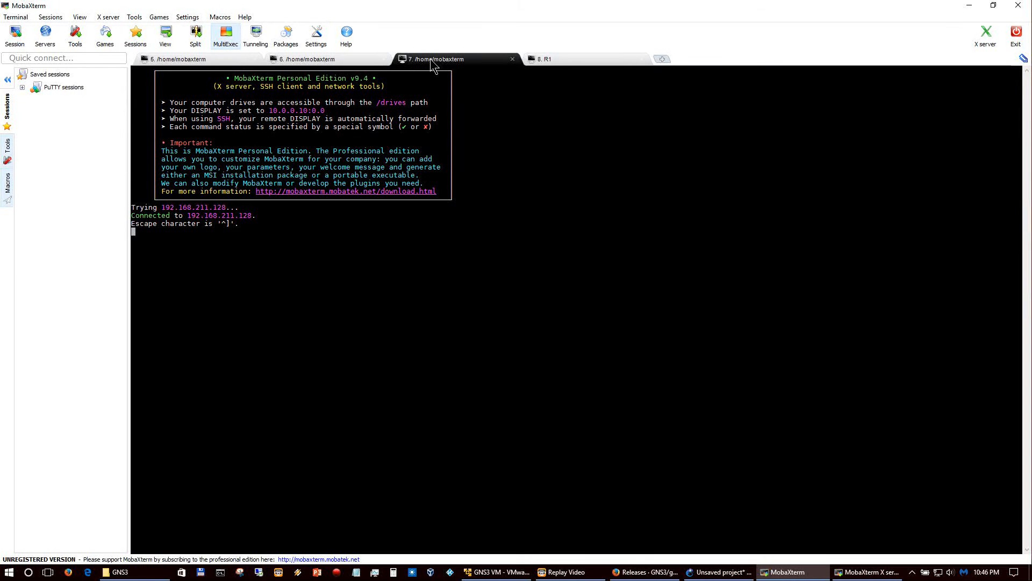
key(Return)
Step: Review the IOU1, R1 and IOU2 console sessions, ending on IOU2
click(330, 60)
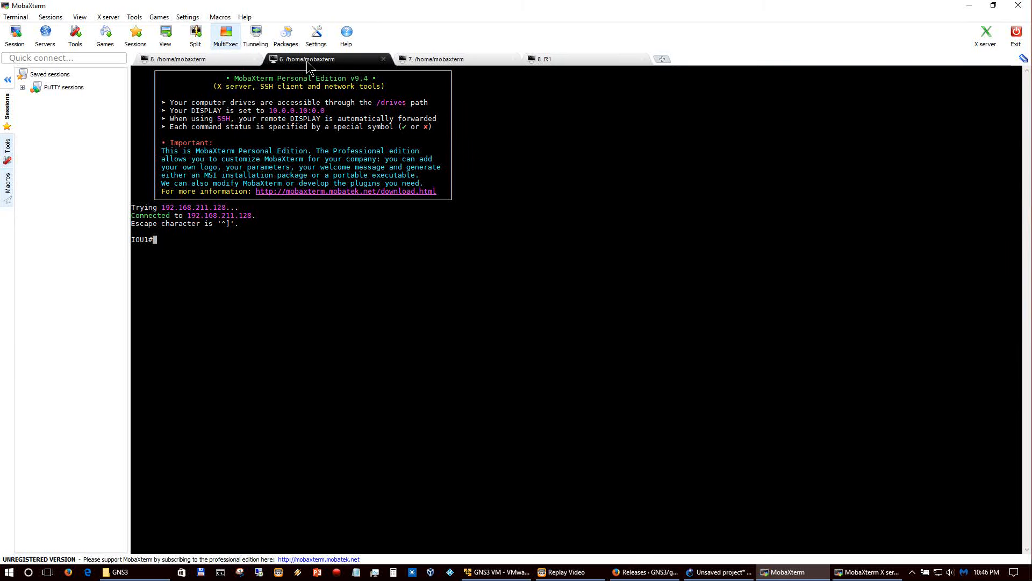
click(554, 62)
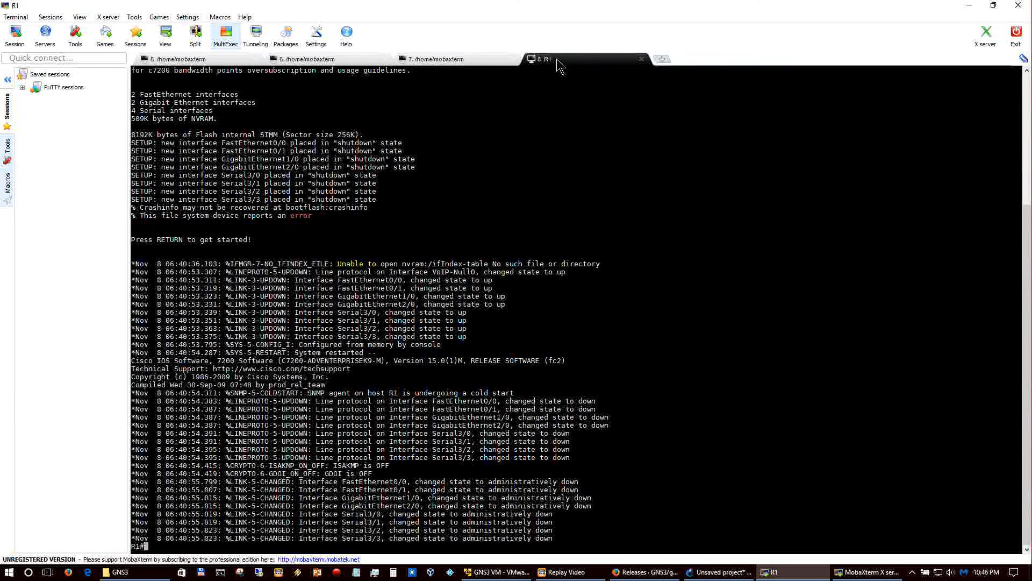
click(439, 58)
click(353, 57)
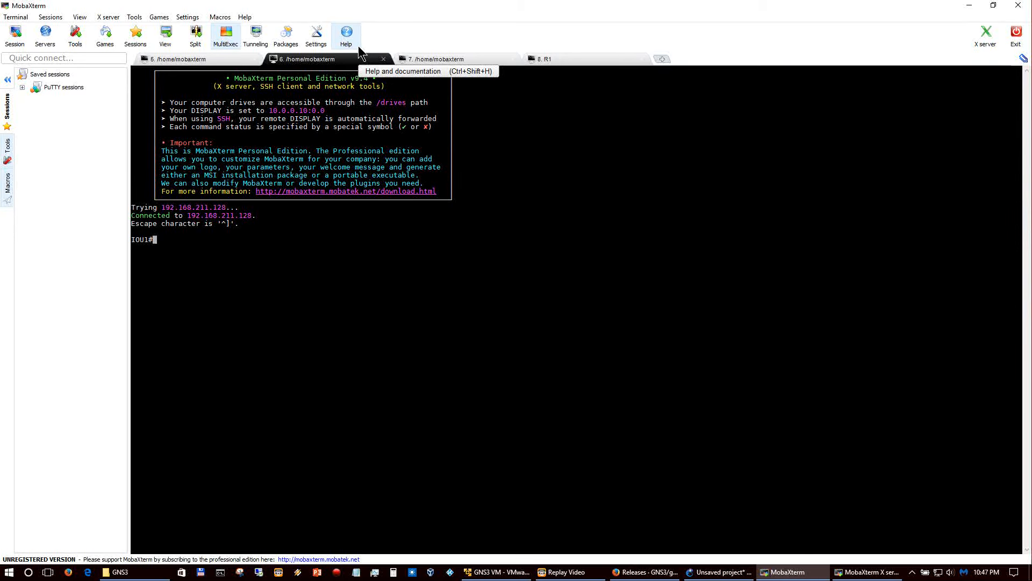
click(461, 63)
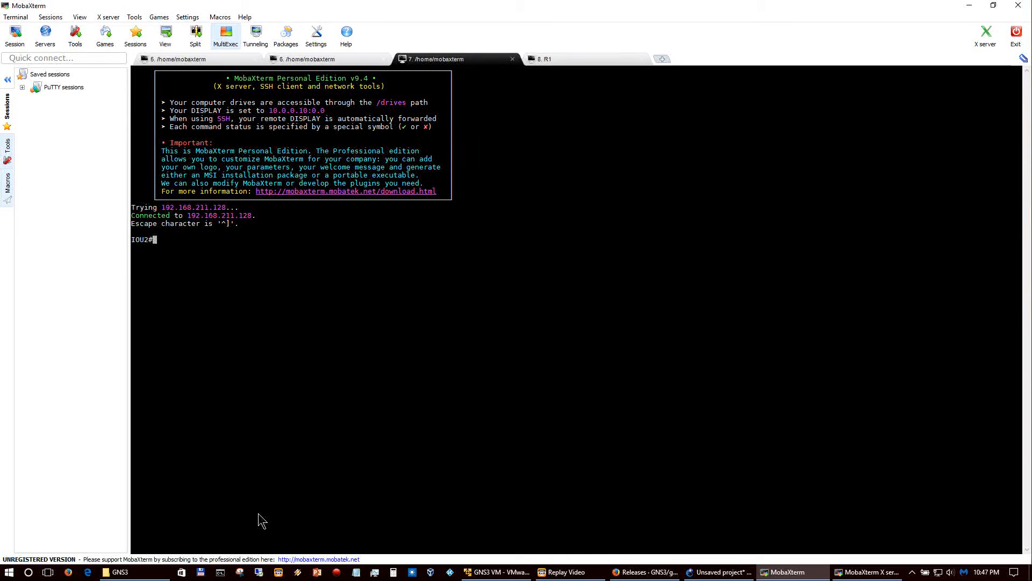
Step: Switch to File Explorer, go to the Test folder inside GNS3's Projects folder and open the screenshot image
click(142, 574)
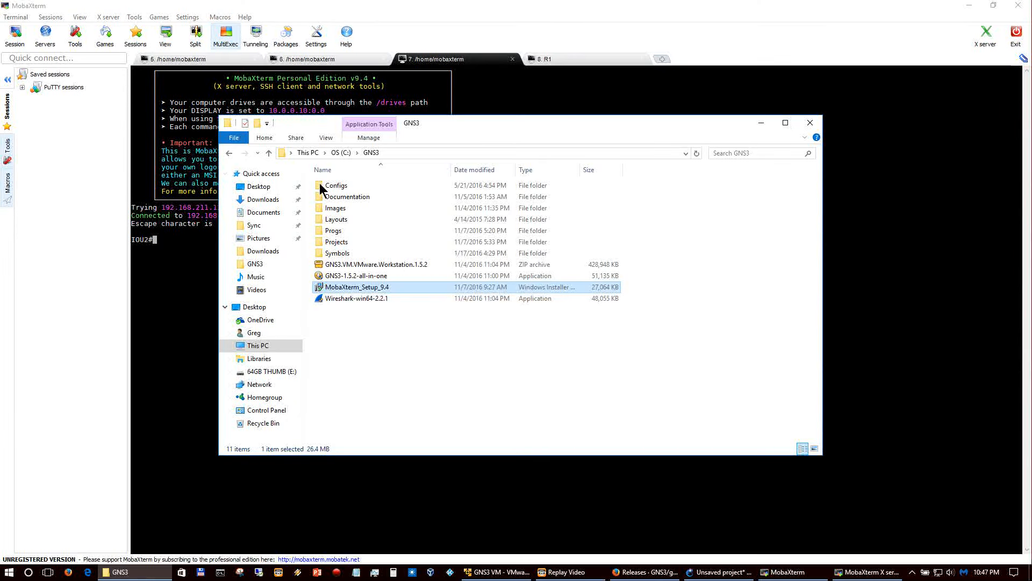
double_click(344, 242)
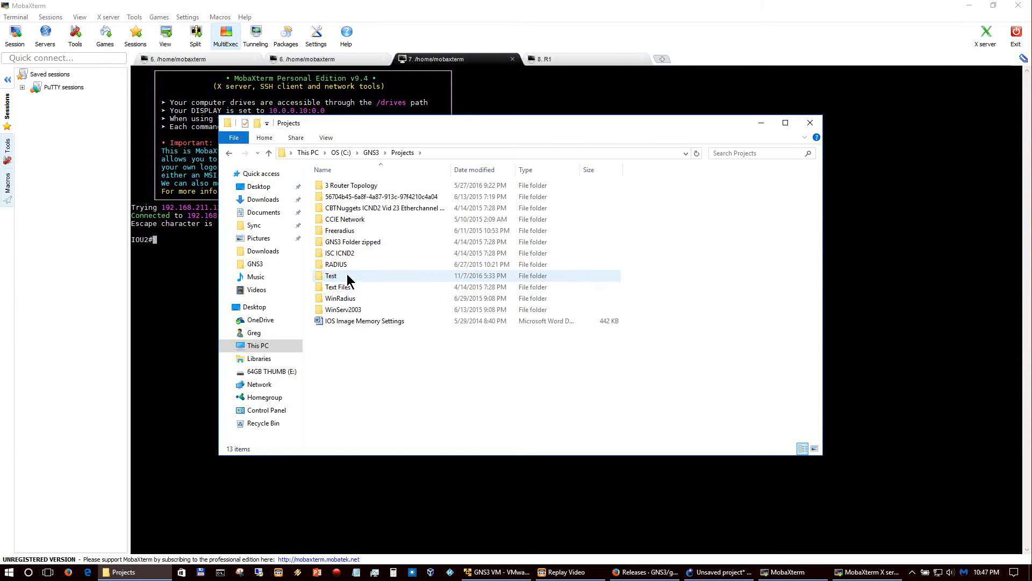
double_click(344, 275)
click(338, 204)
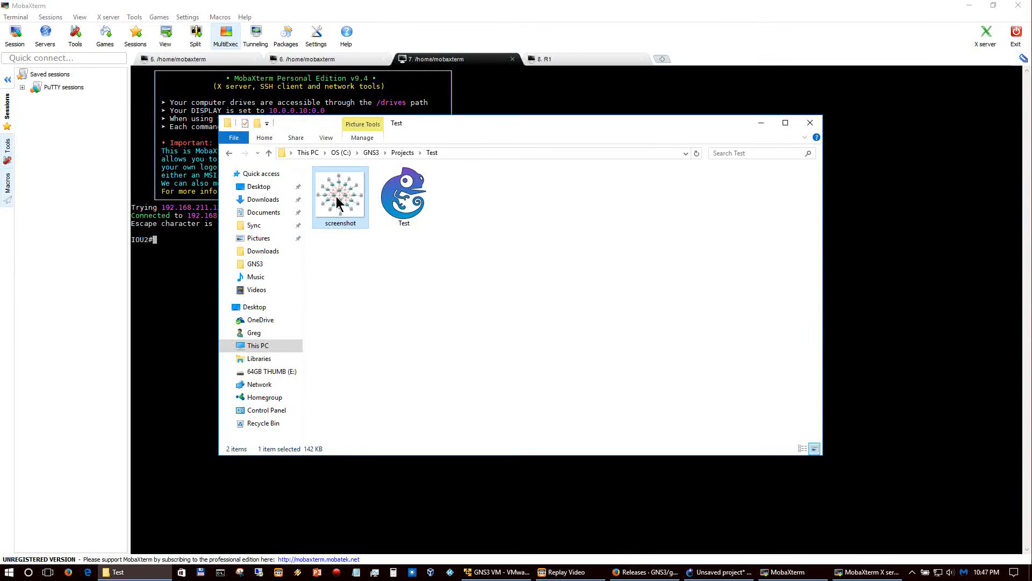
double_click(338, 203)
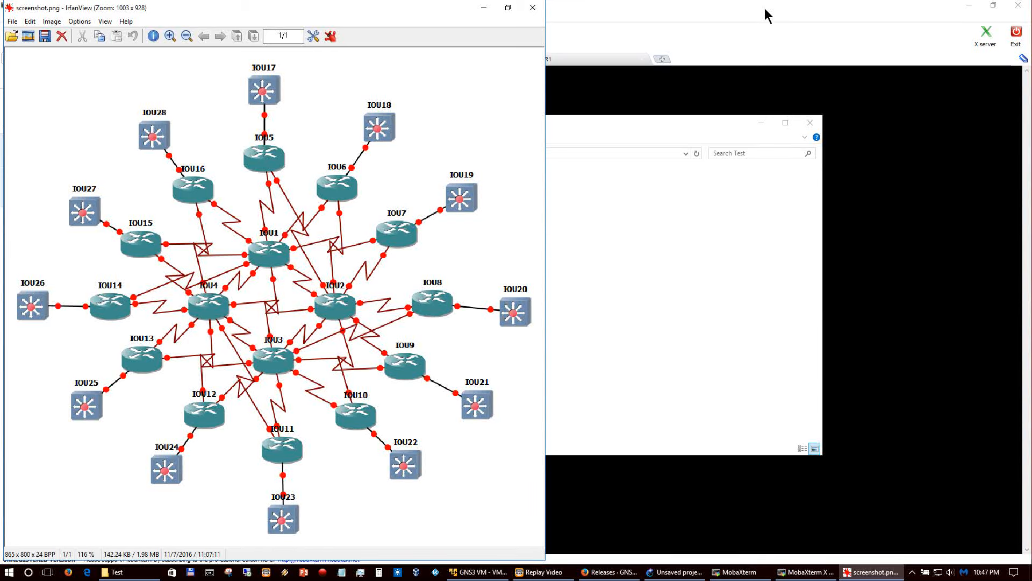
Step: Return to MobaXterm, enter three blank lines at the IOU2 prompt, and view the session tab's options without choosing any
click(962, 16)
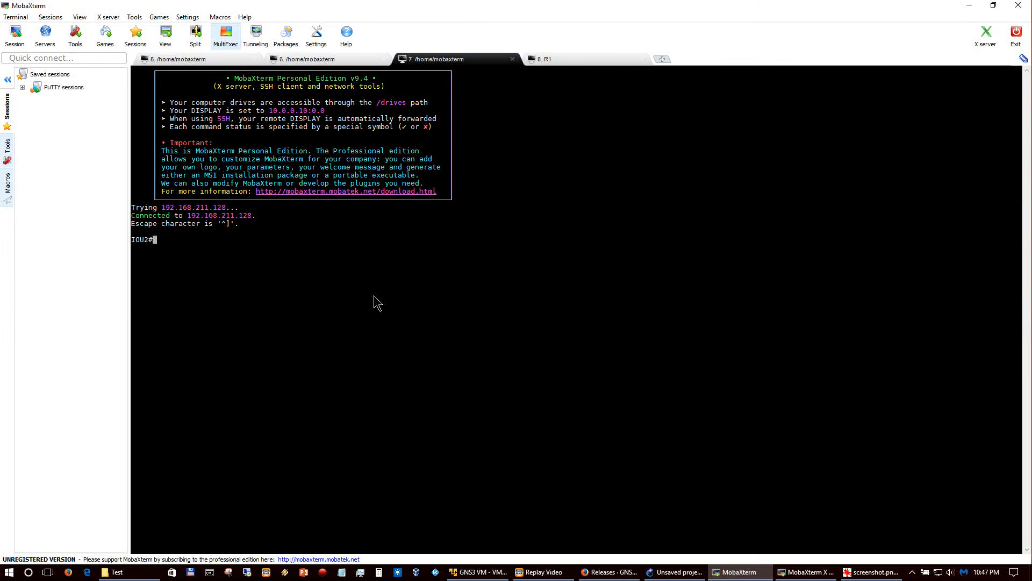
key(Return)
key(Return)
key(Return)
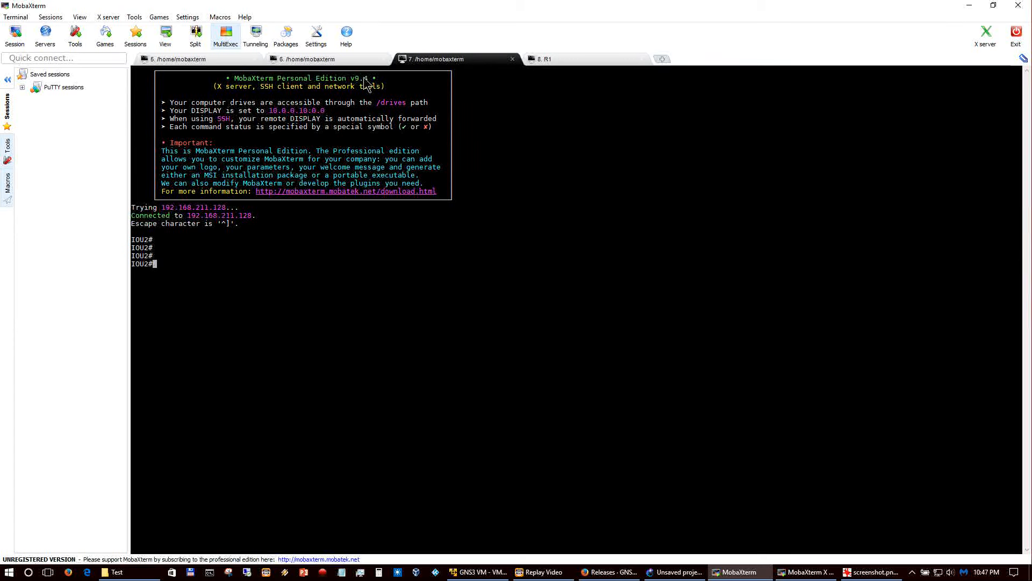
right_click(418, 59)
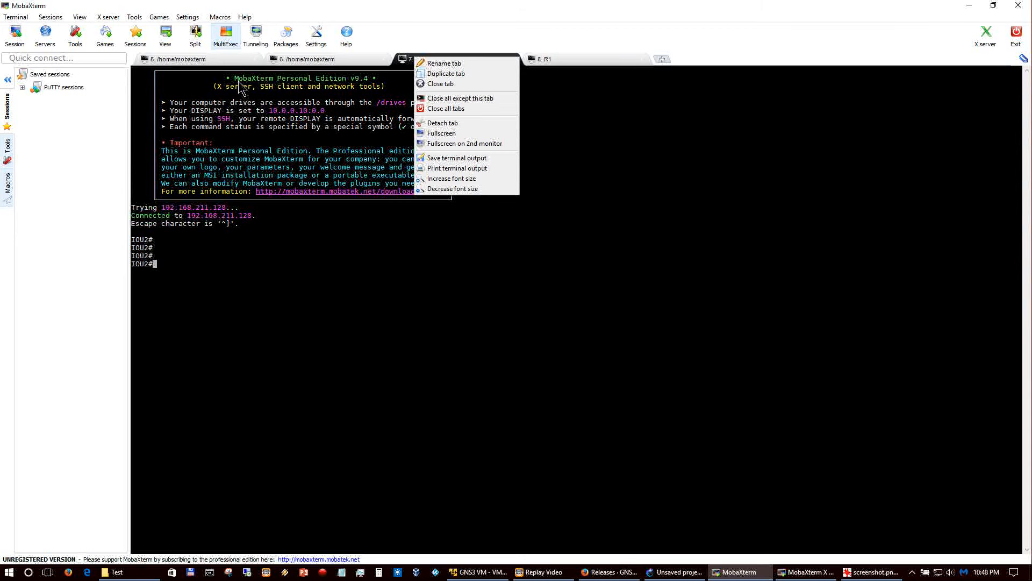
click(362, 299)
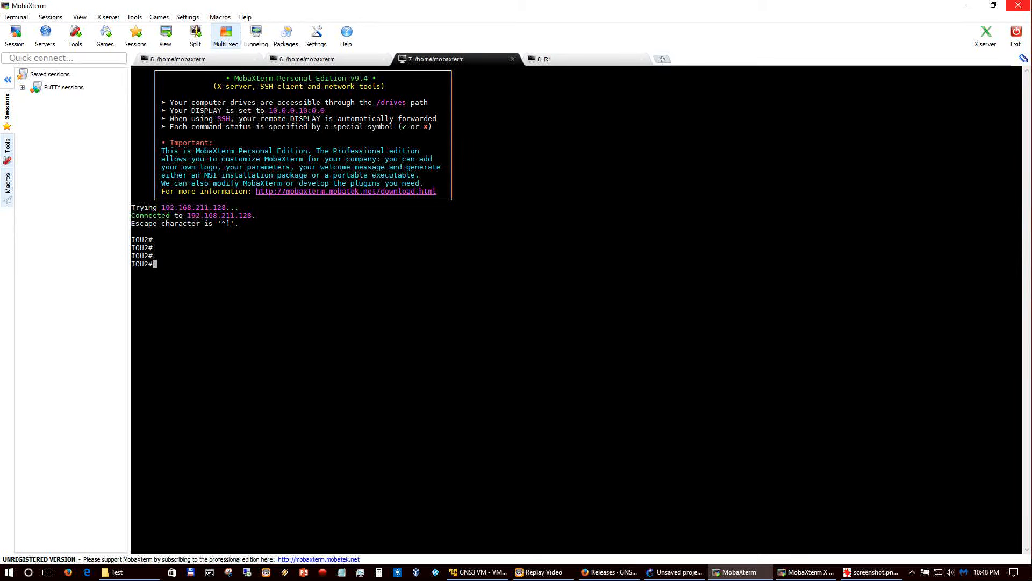
Step: Minimize MobaXterm and the topology image viewer, then restore MobaXterm and show the IOU1 session
click(971, 7)
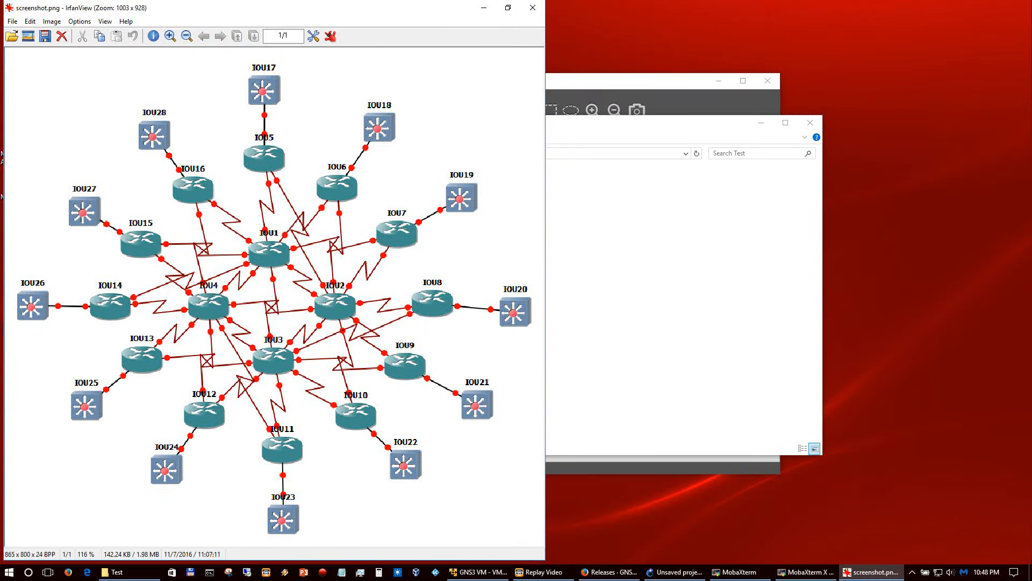
click(483, 8)
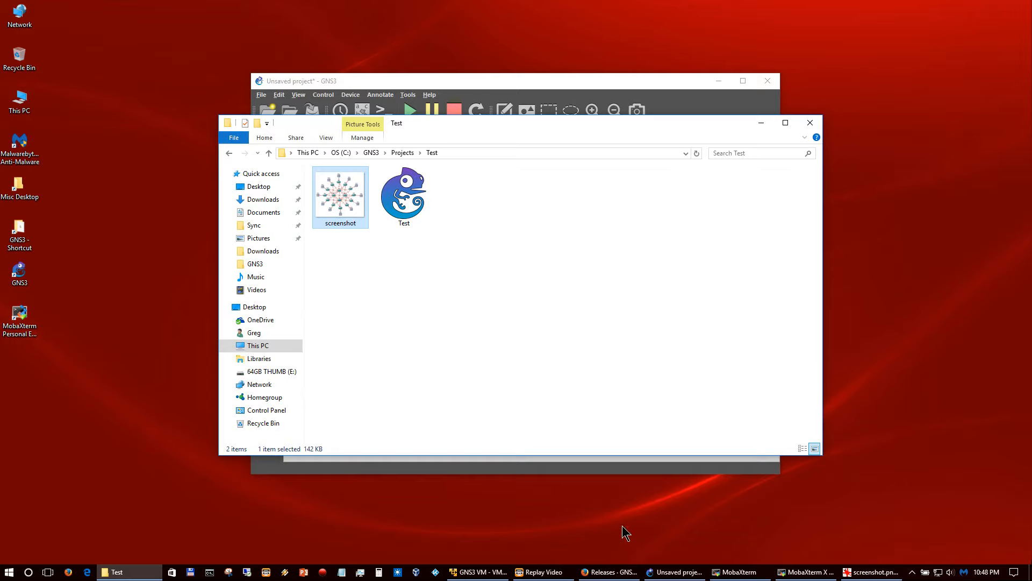
click(744, 575)
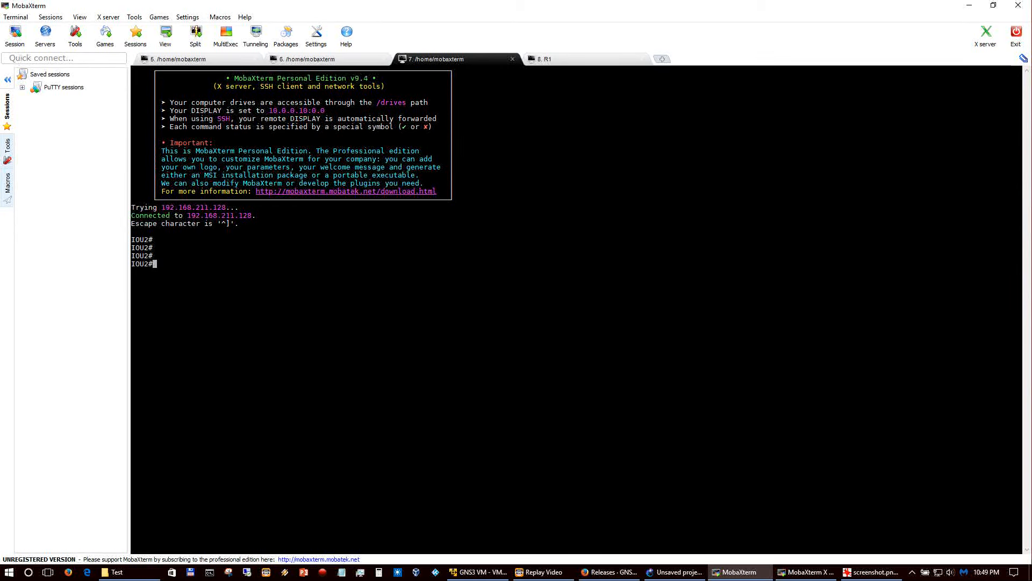
click(338, 61)
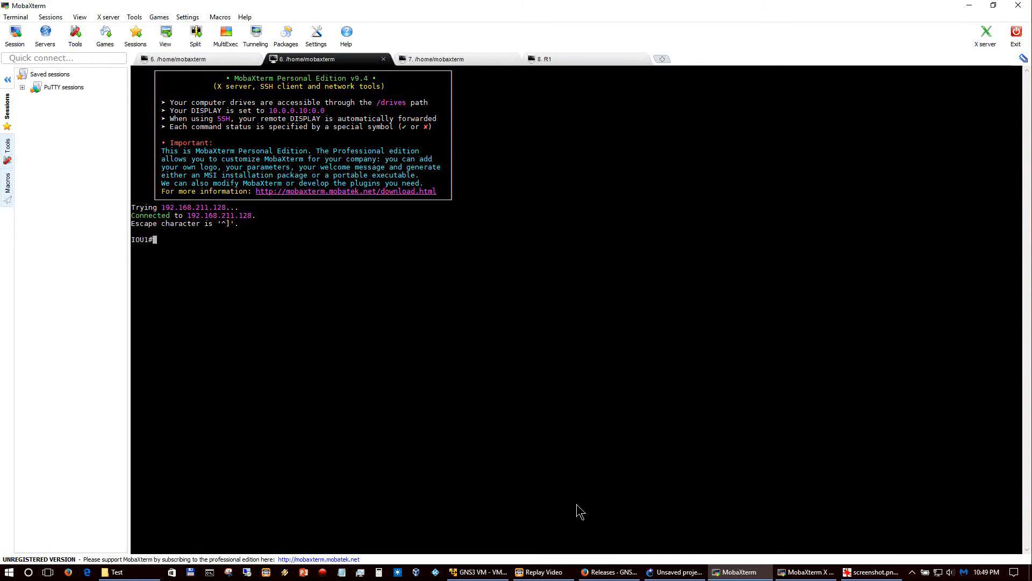
mouse_move(566, 570)
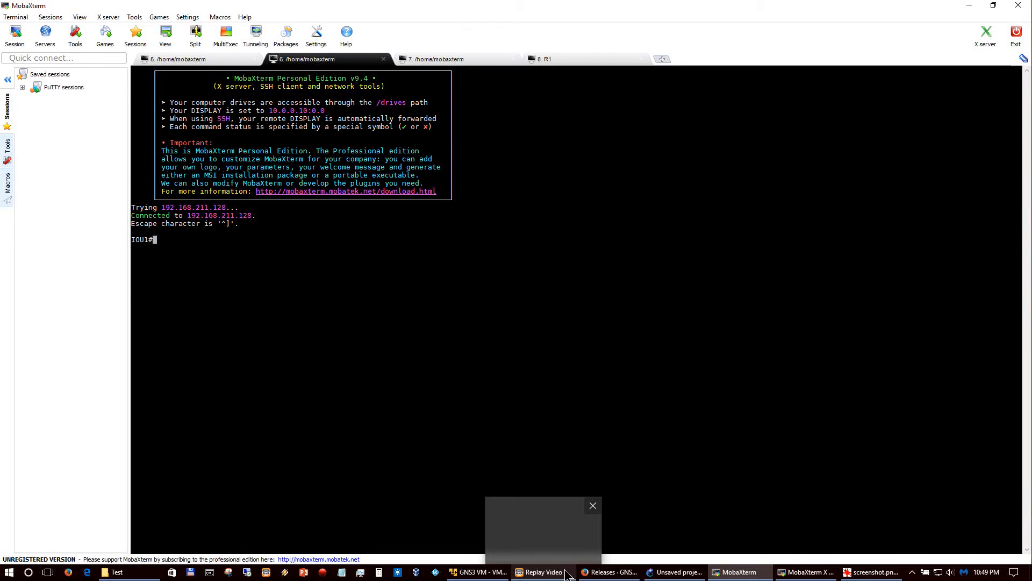